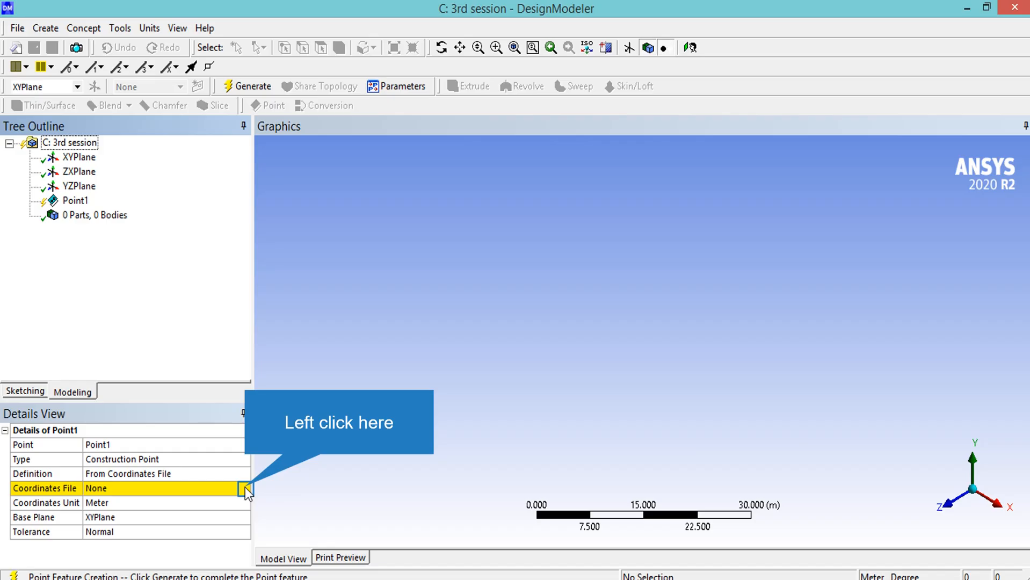
Load the New Text Document coordinates file from the Desktop into the construction point feature and generate the airfoil points.
click(245, 489)
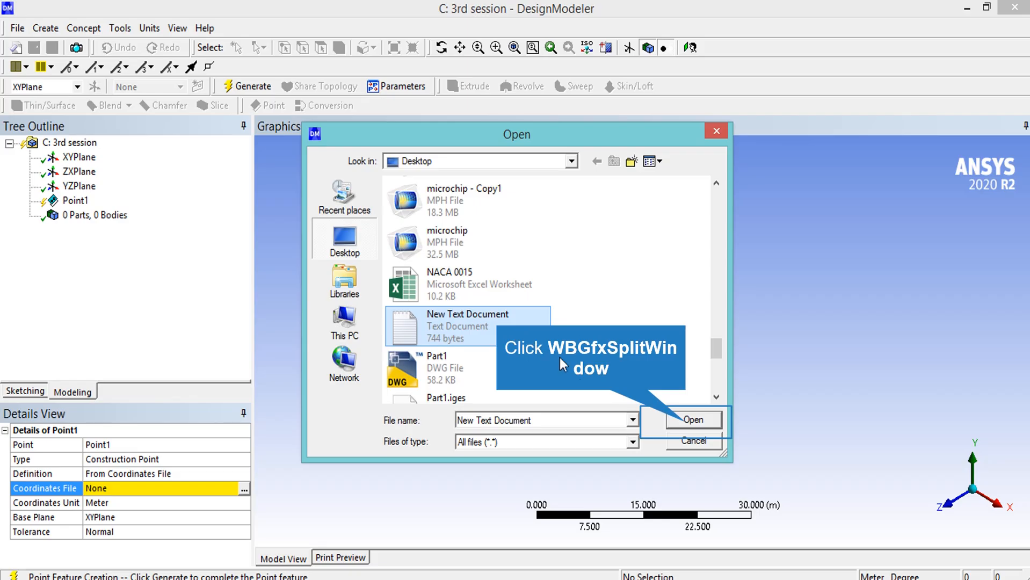
click(678, 423)
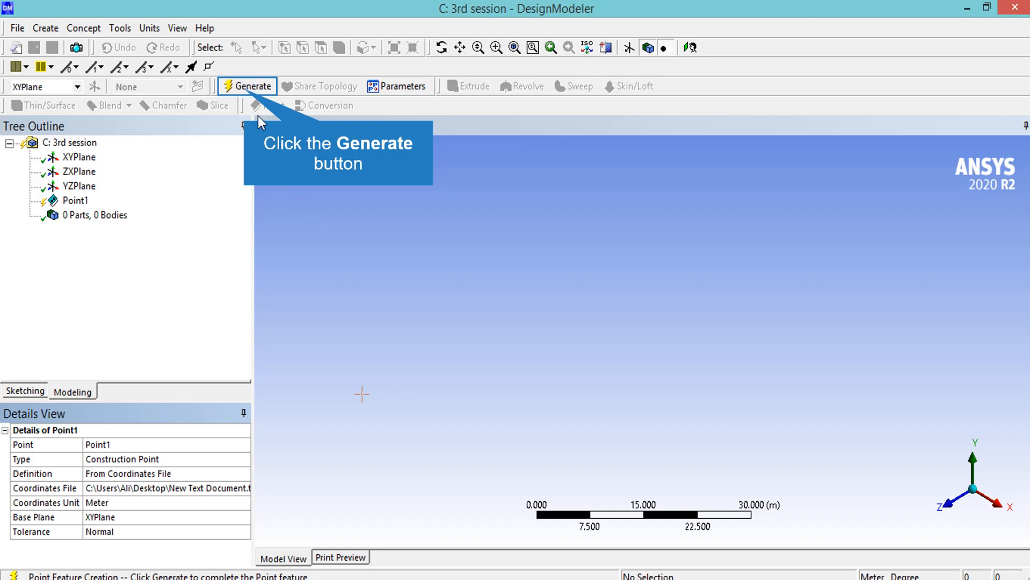
click(247, 87)
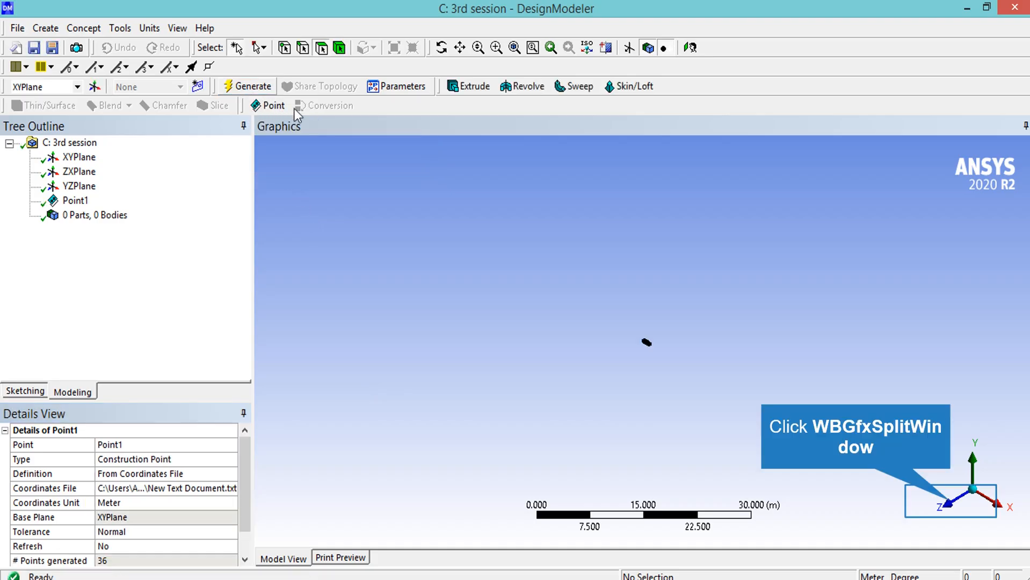
Create and generate a 3D curve through the airfoil points from the New Text Document coordinates file.
click(949, 502)
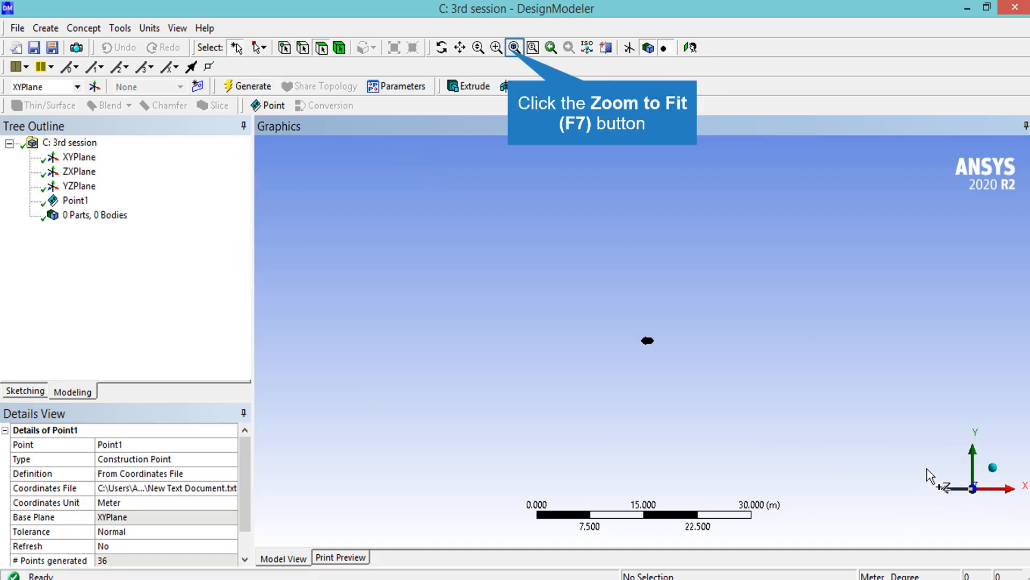
click(514, 47)
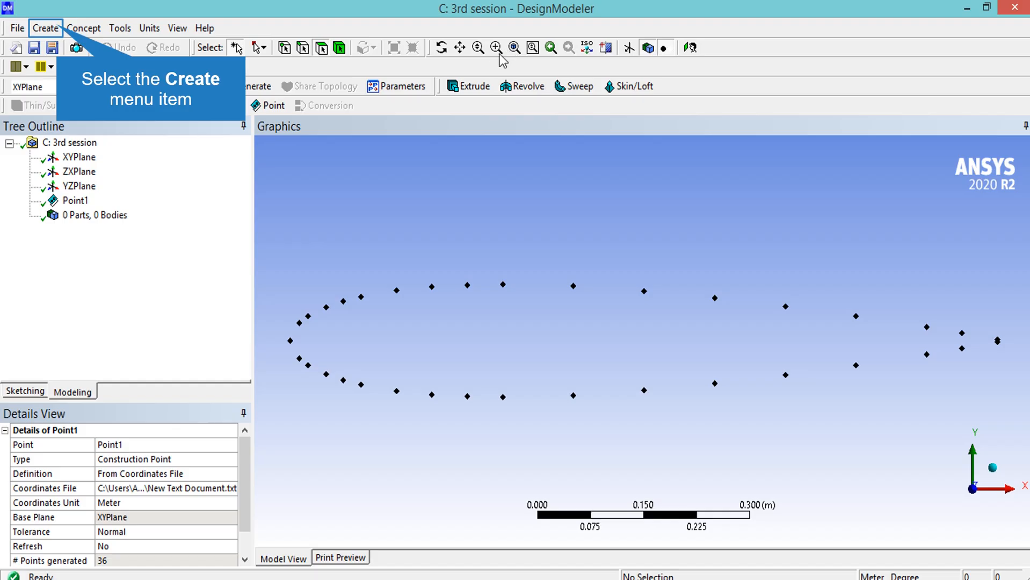
click(60, 28)
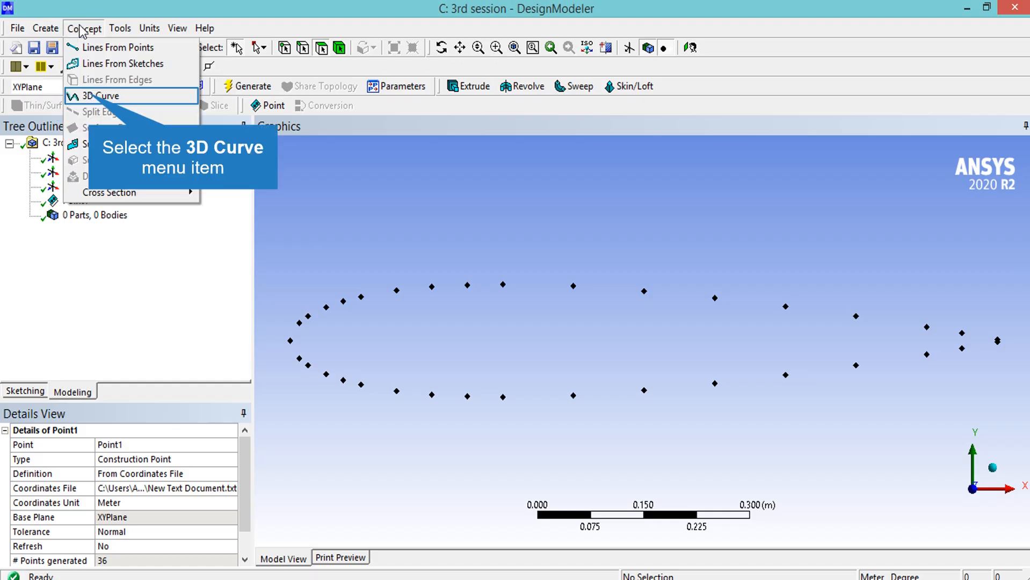
click(90, 100)
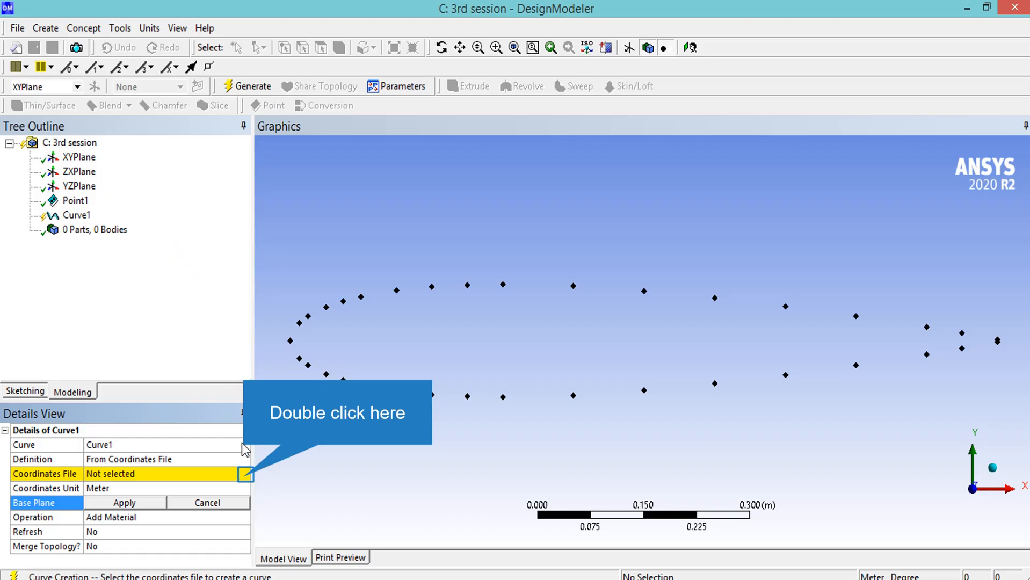
double_click(245, 475)
click(692, 419)
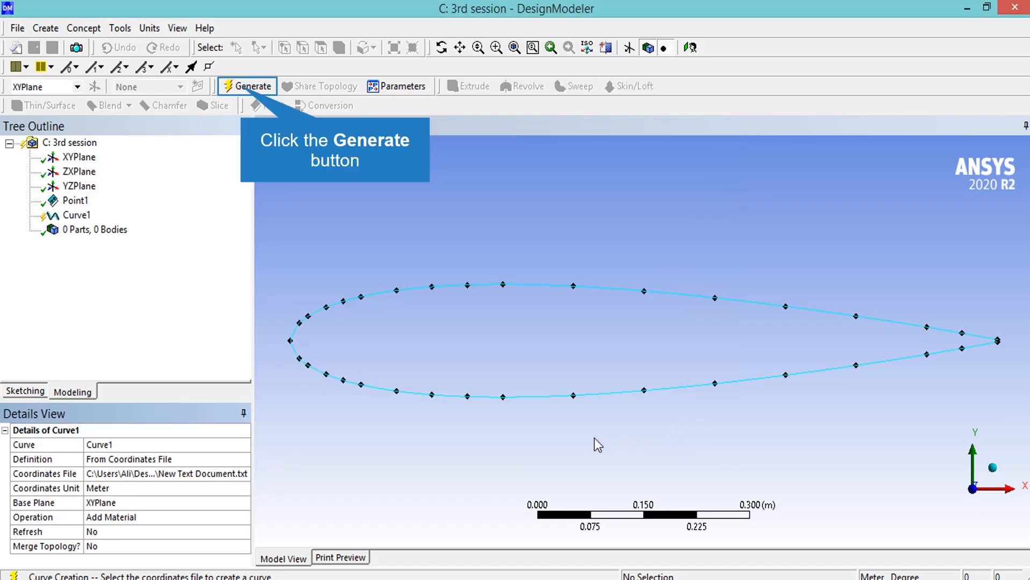
click(244, 90)
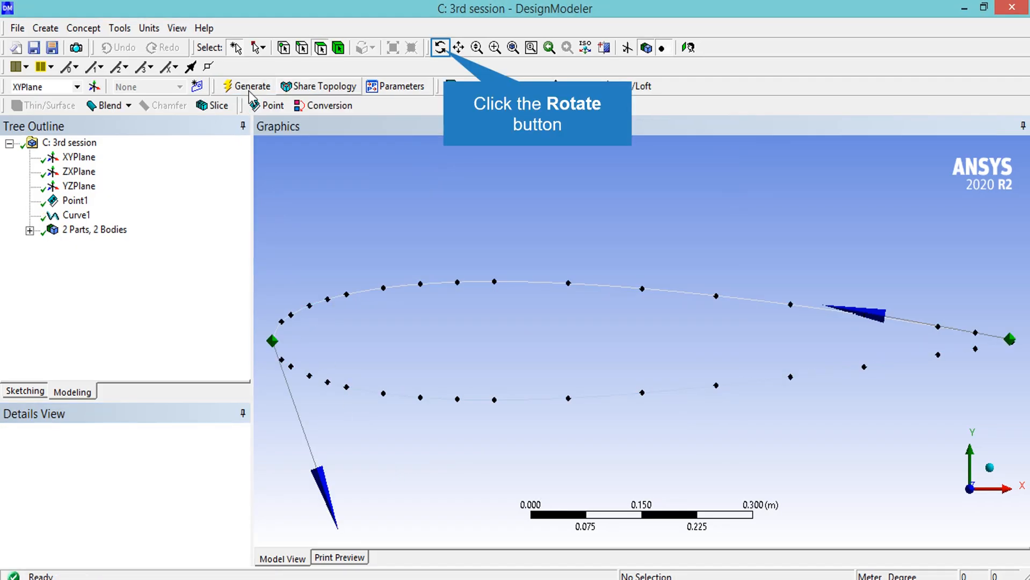
Generate a construction point by manual input just behind the trailing edge, with its X coordinate set to 1.008 m.
click(440, 47)
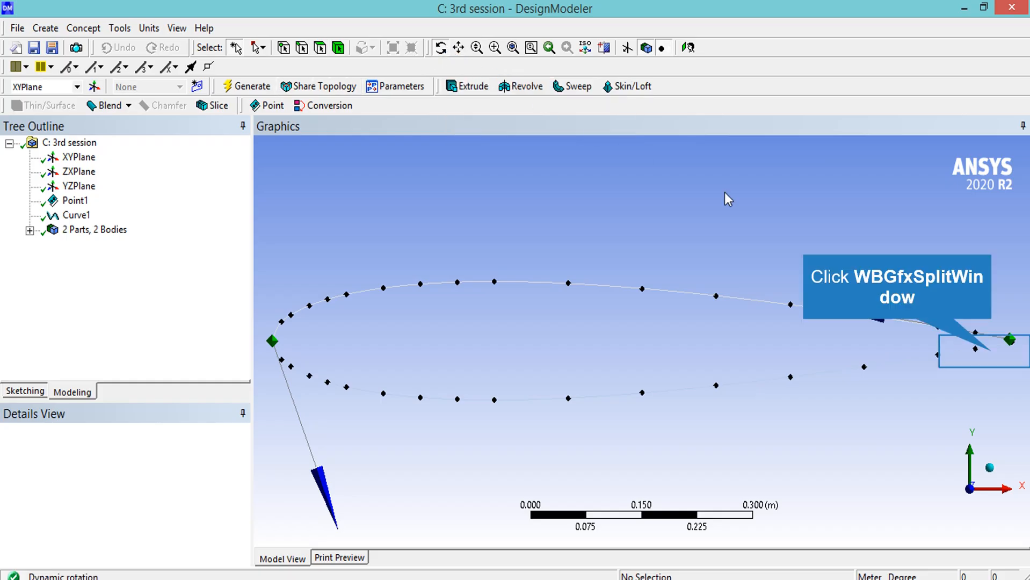
click(985, 349)
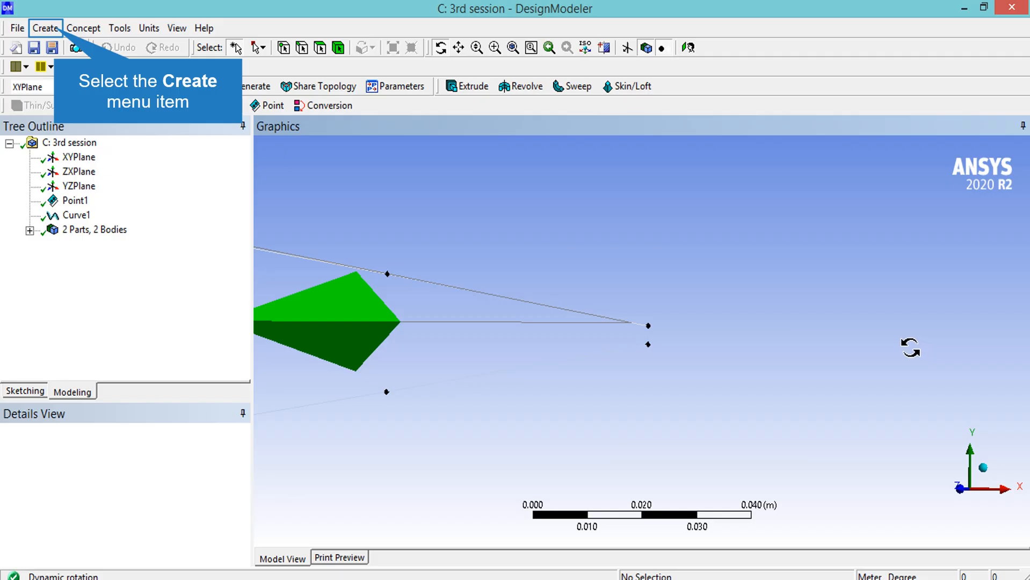
click(55, 30)
click(58, 329)
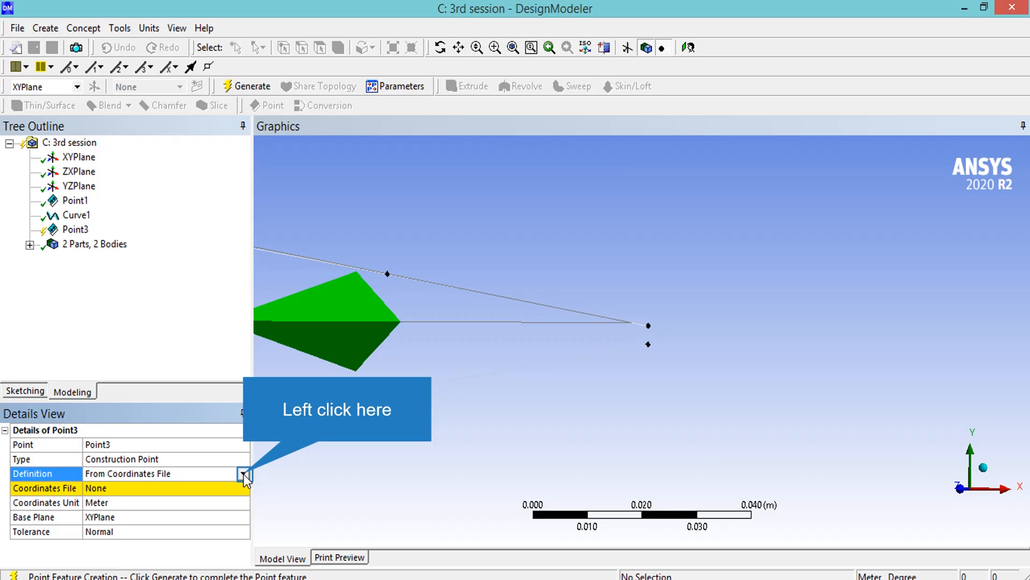
click(244, 475)
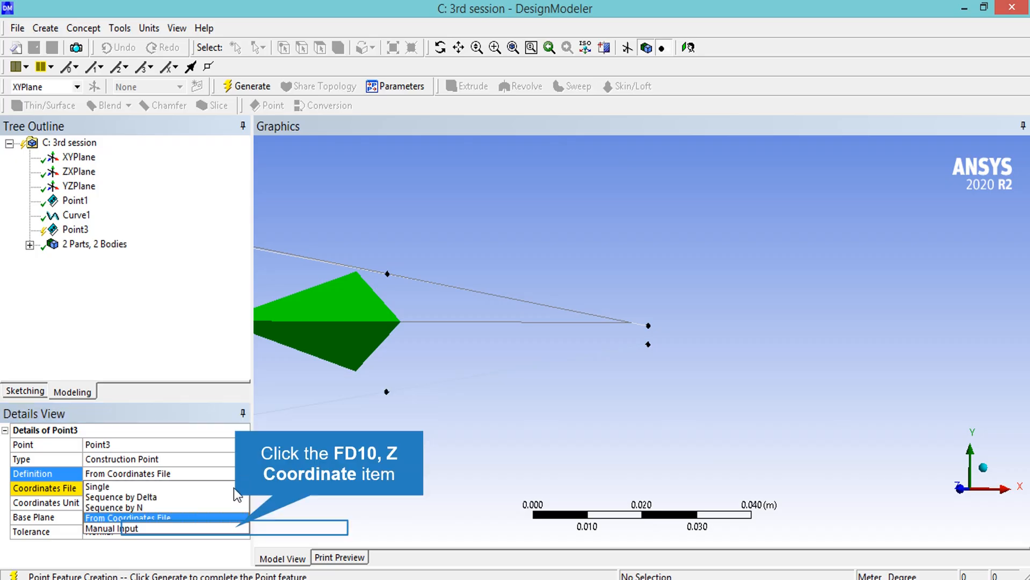
click(233, 528)
click(190, 504)
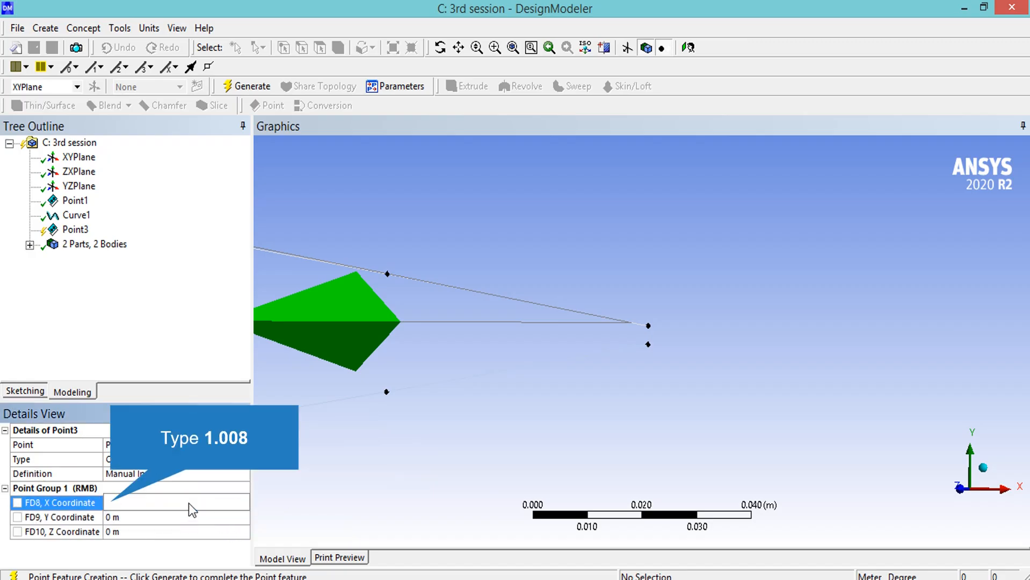
text(1.008)
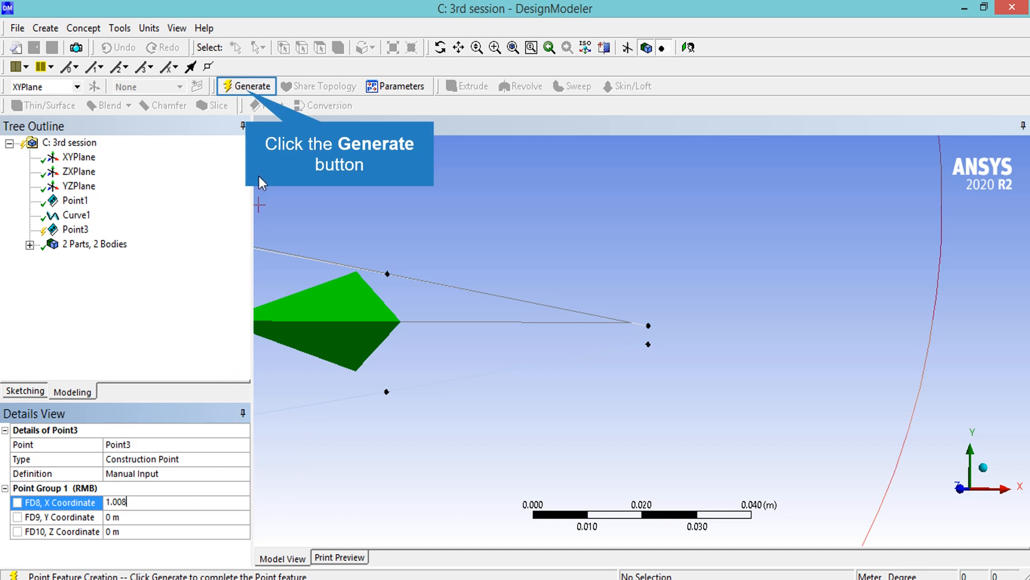
click(246, 87)
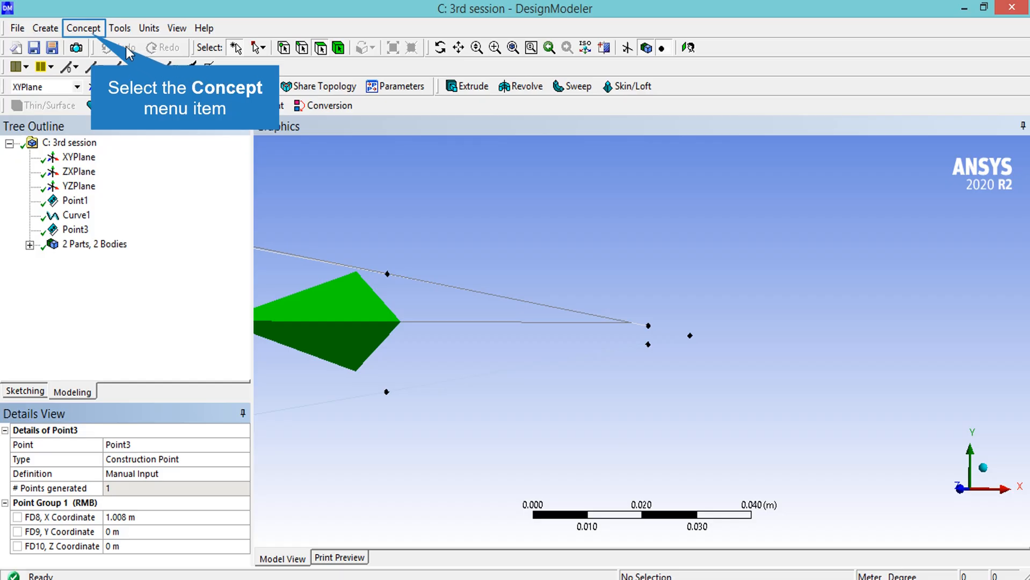
Create and generate lines from points joining the upper and lower trailing-edge points to the new tip point.
click(88, 29)
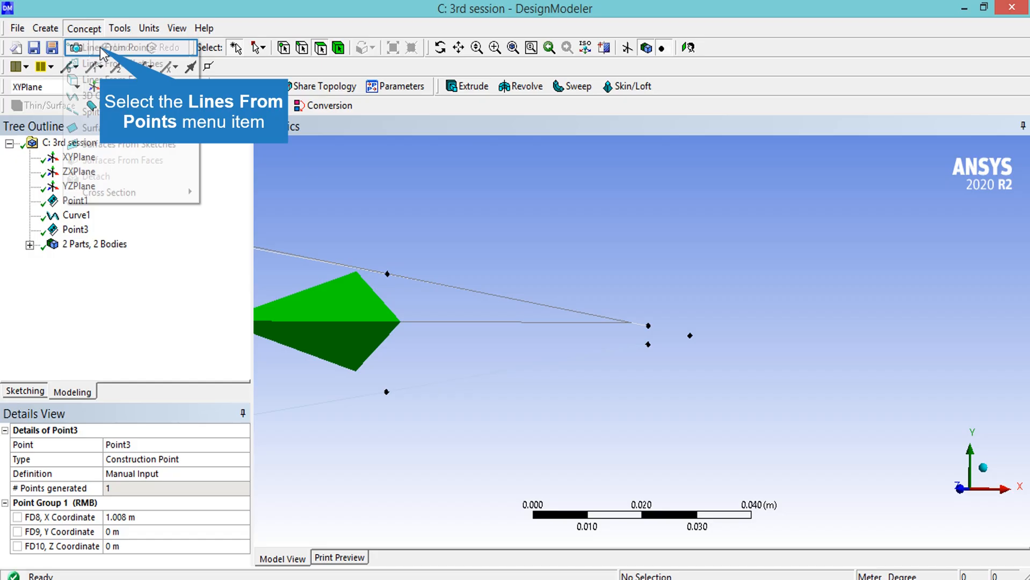
click(100, 47)
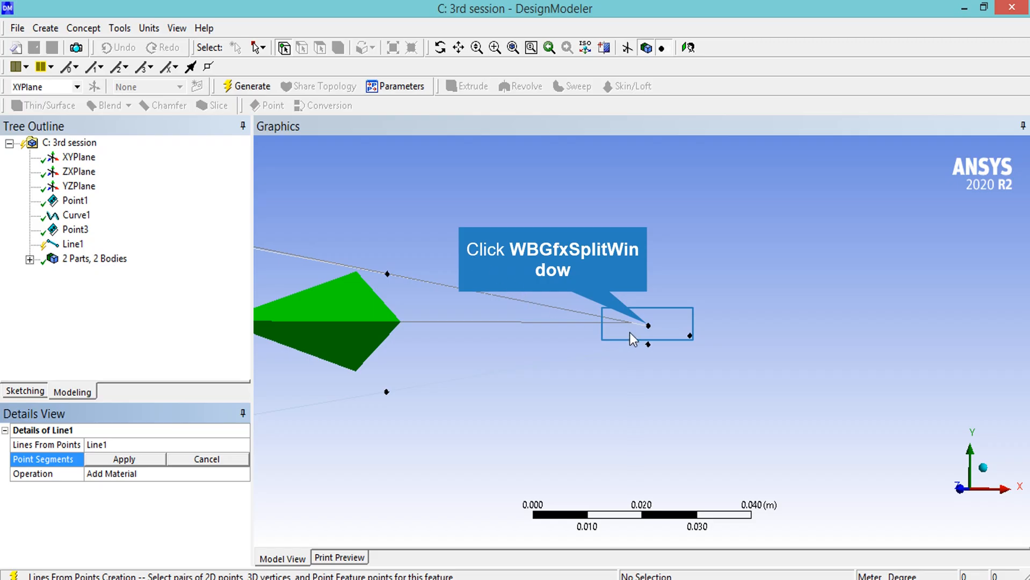
click(648, 326)
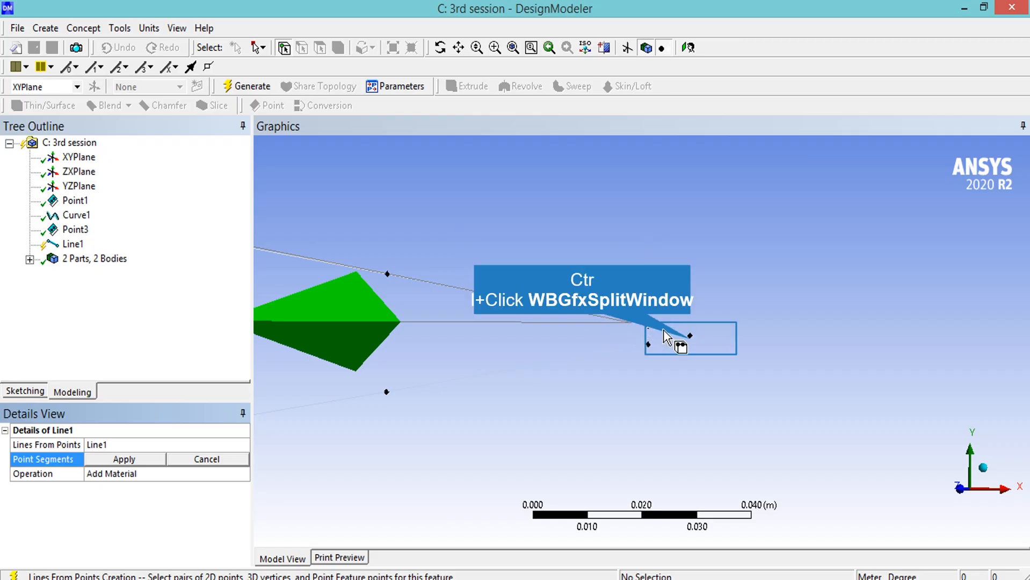
ctrl+click(691, 336)
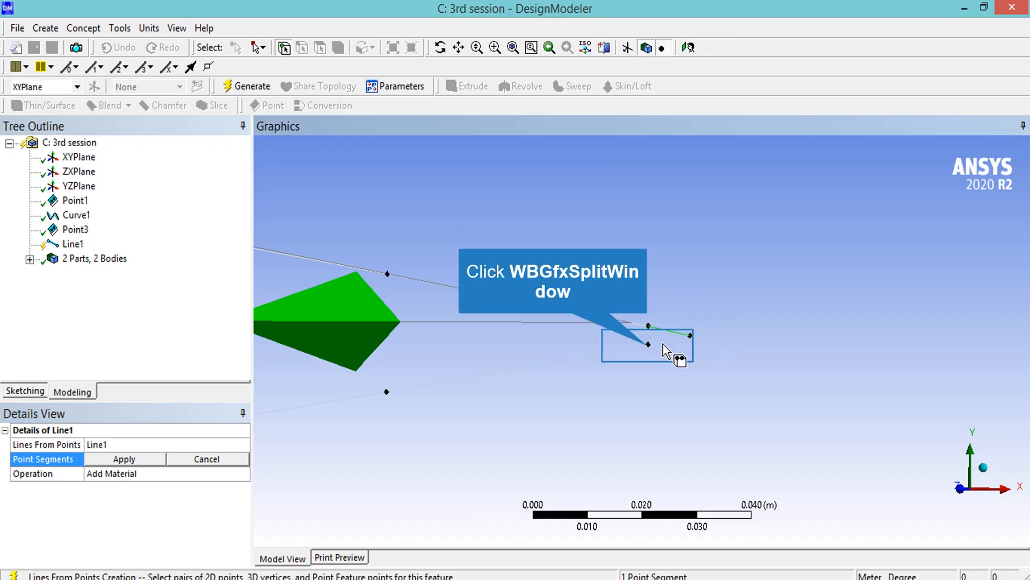
click(650, 346)
ctrl+click(691, 336)
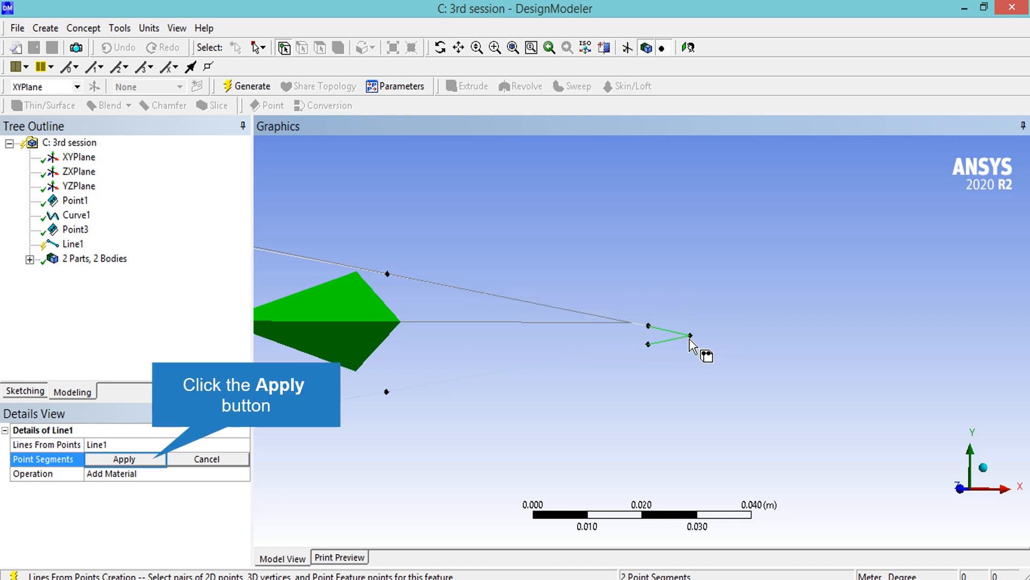
click(161, 459)
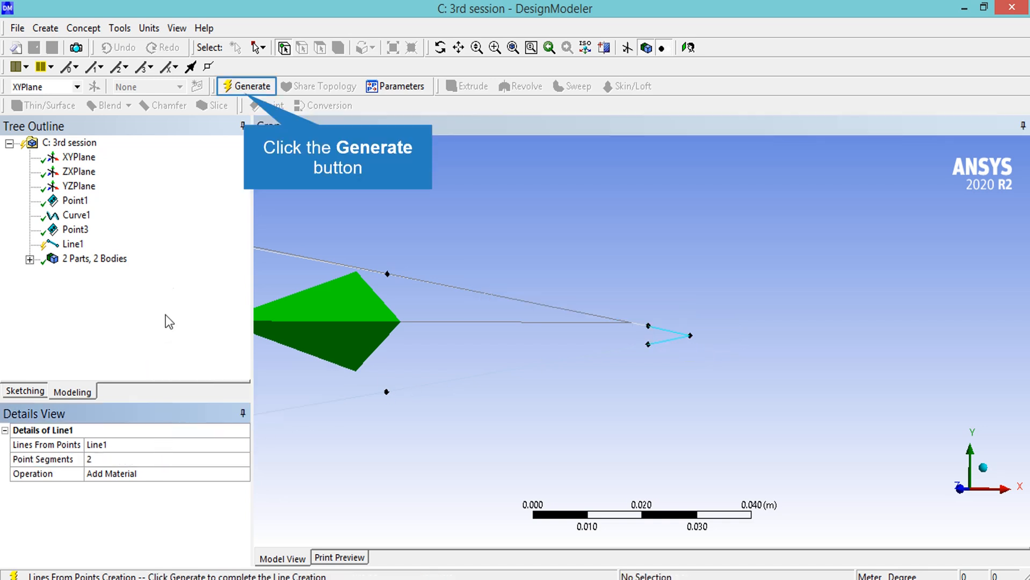
click(245, 93)
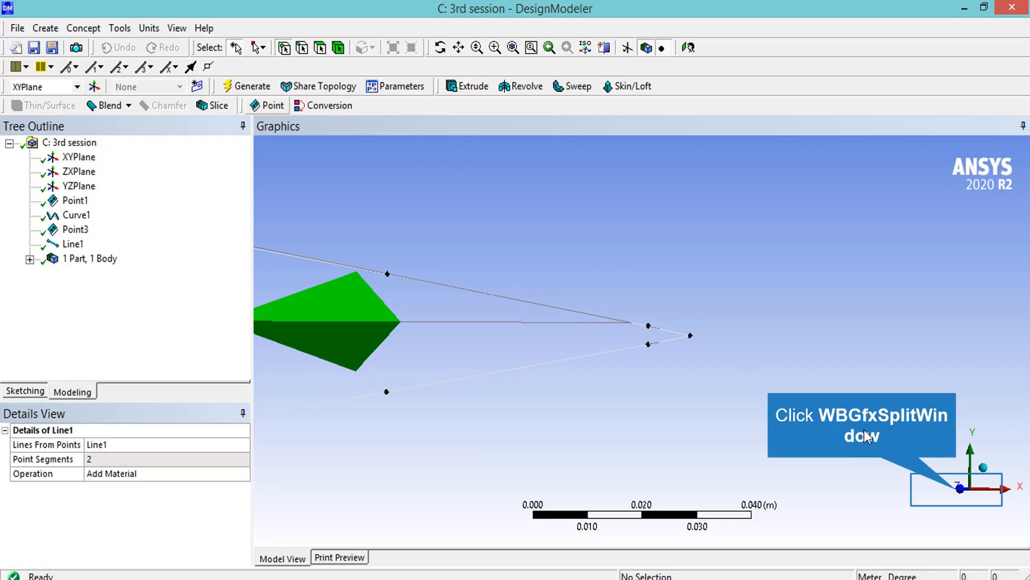
Merge the upper airfoil curve with the short upper trailing-edge line into a single edge.
click(951, 486)
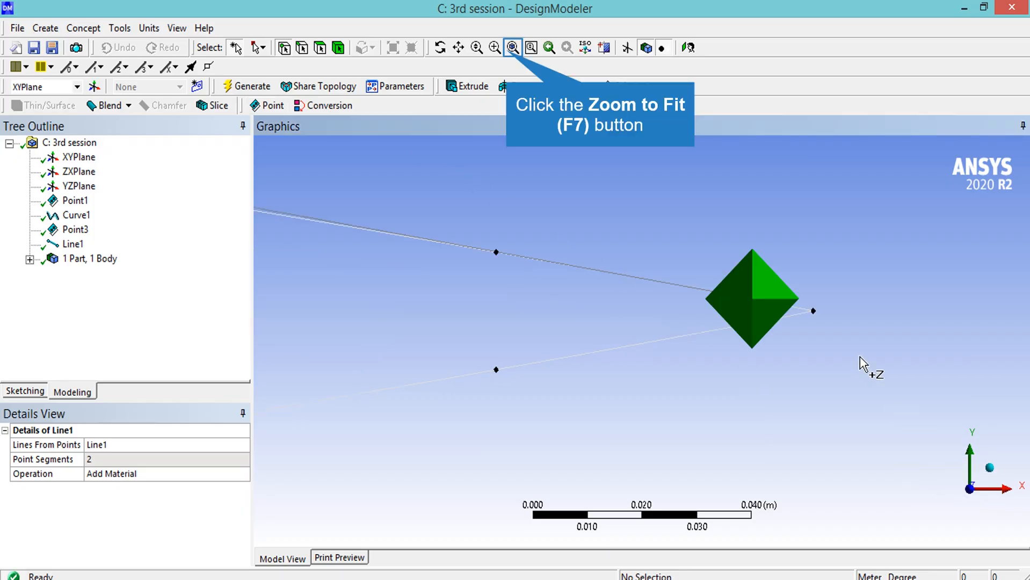
click(512, 49)
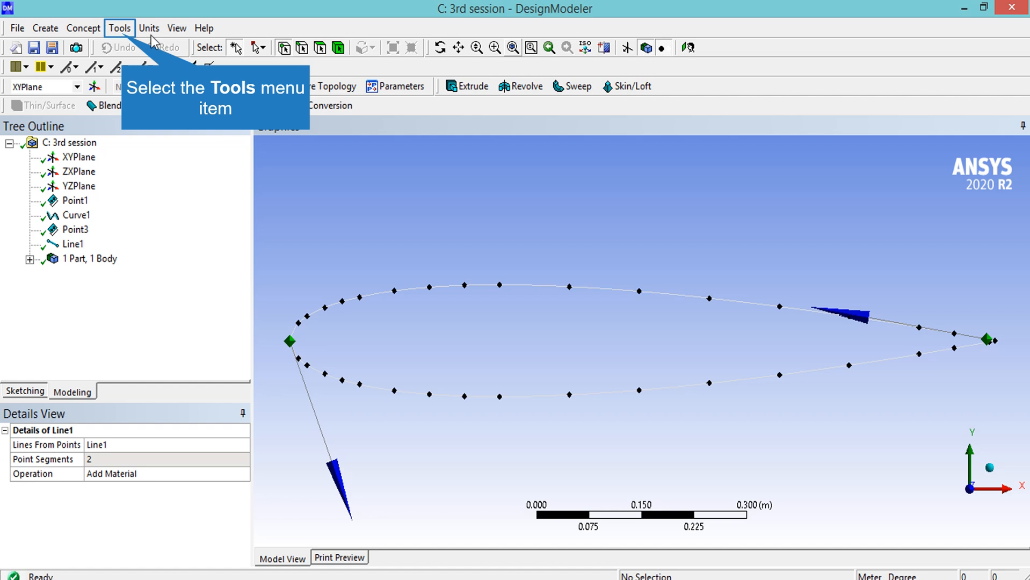
click(121, 30)
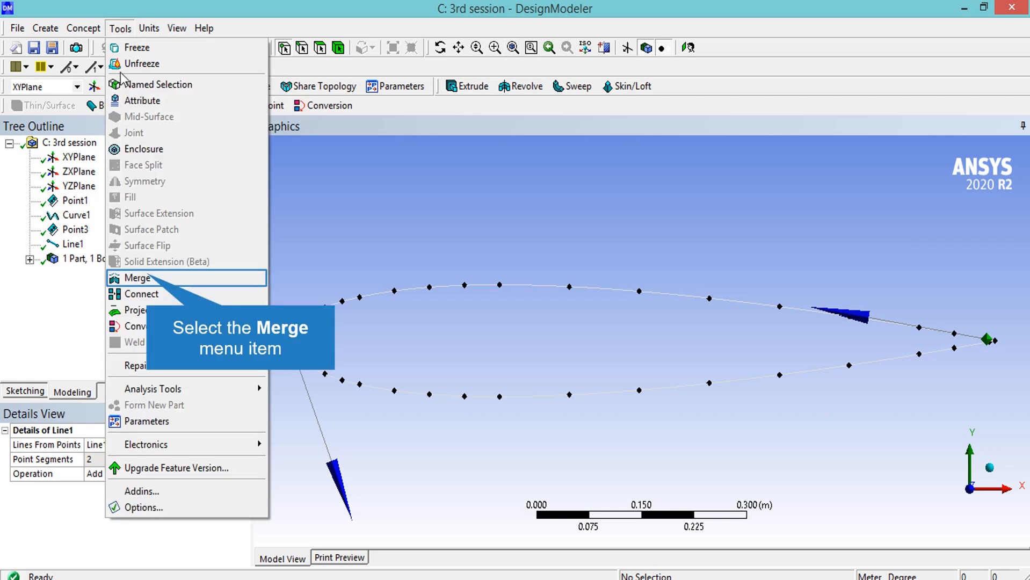
click(146, 277)
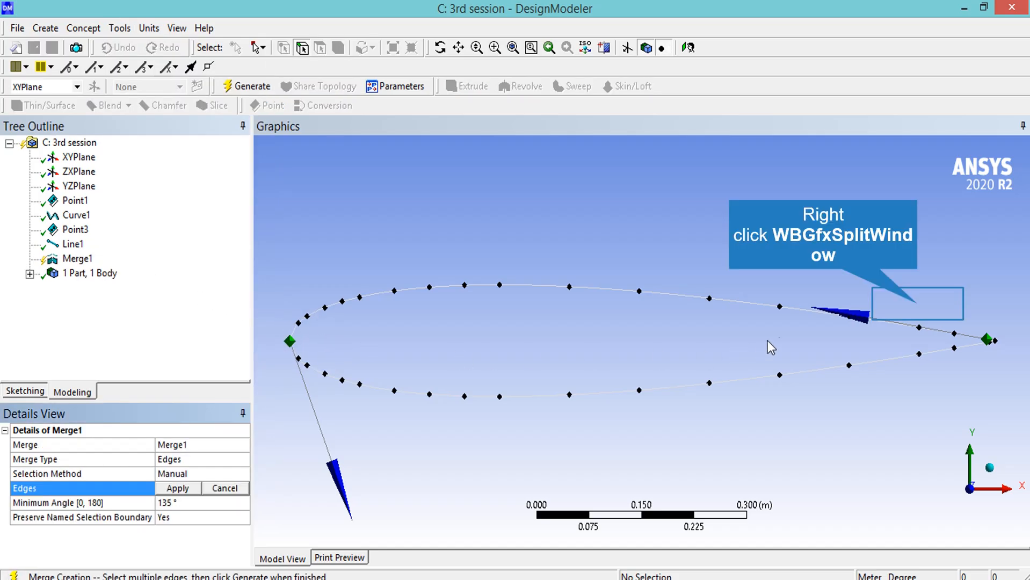
right_drag(918, 303, 1009, 373)
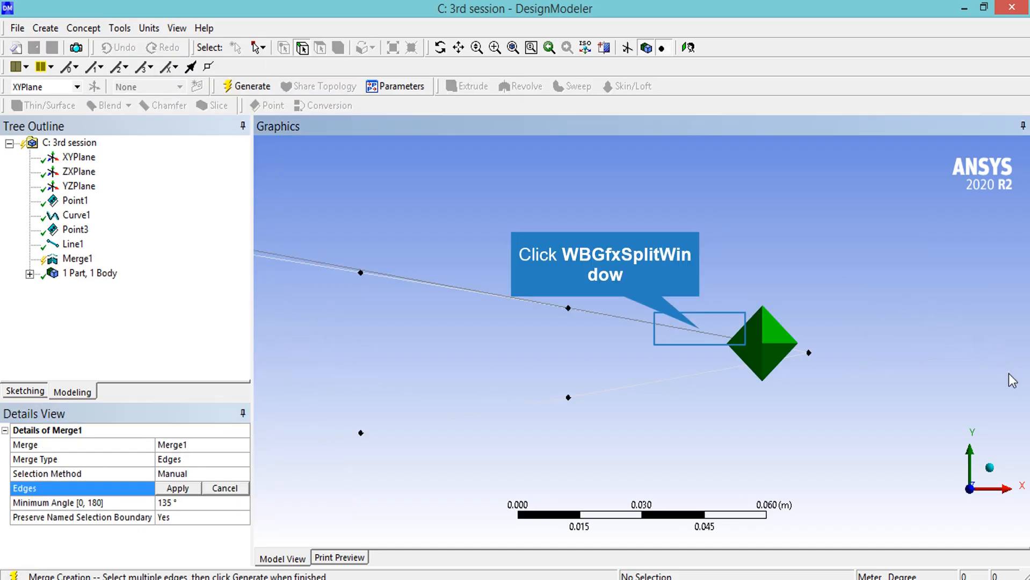
click(701, 328)
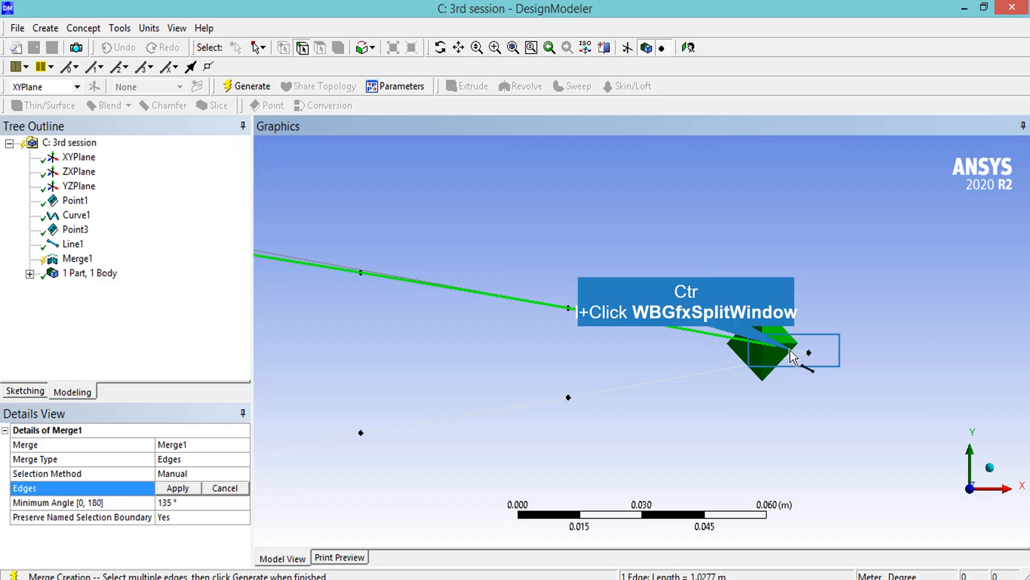
ctrl+click(759, 349)
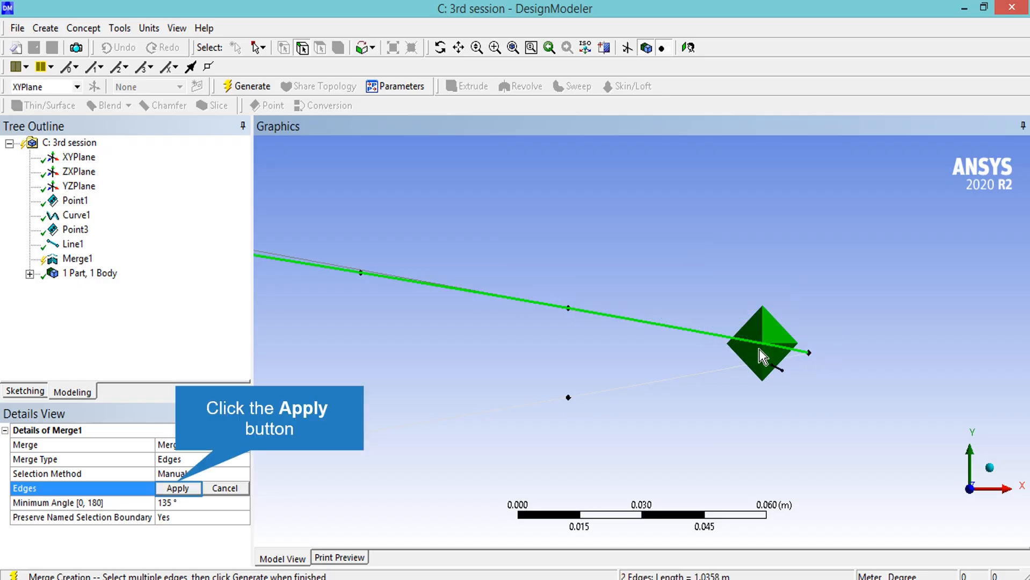
click(178, 488)
click(236, 87)
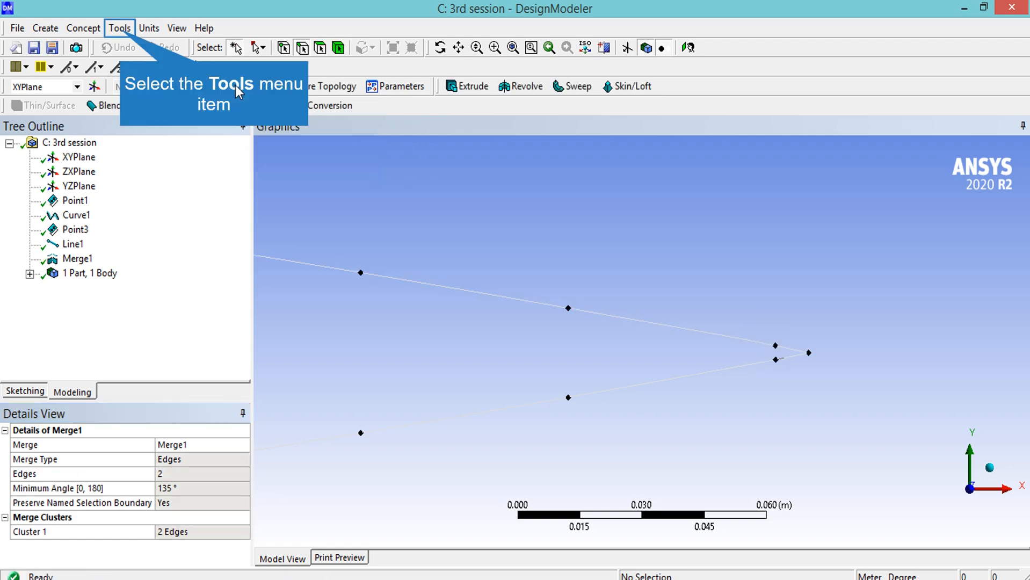
Merge the lower airfoil curve with the short lower trailing-edge line into a single edge.
click(119, 29)
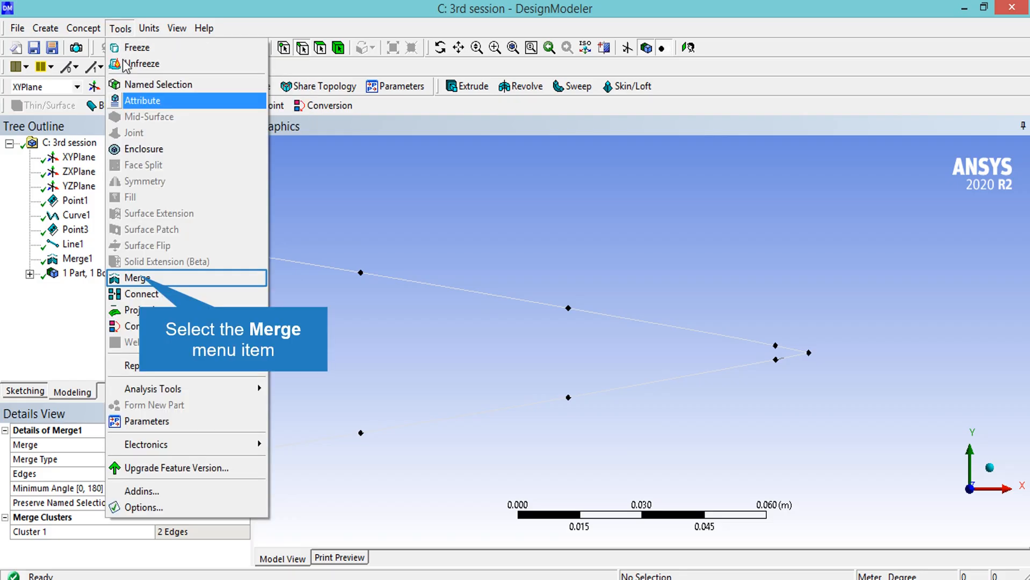
click(141, 341)
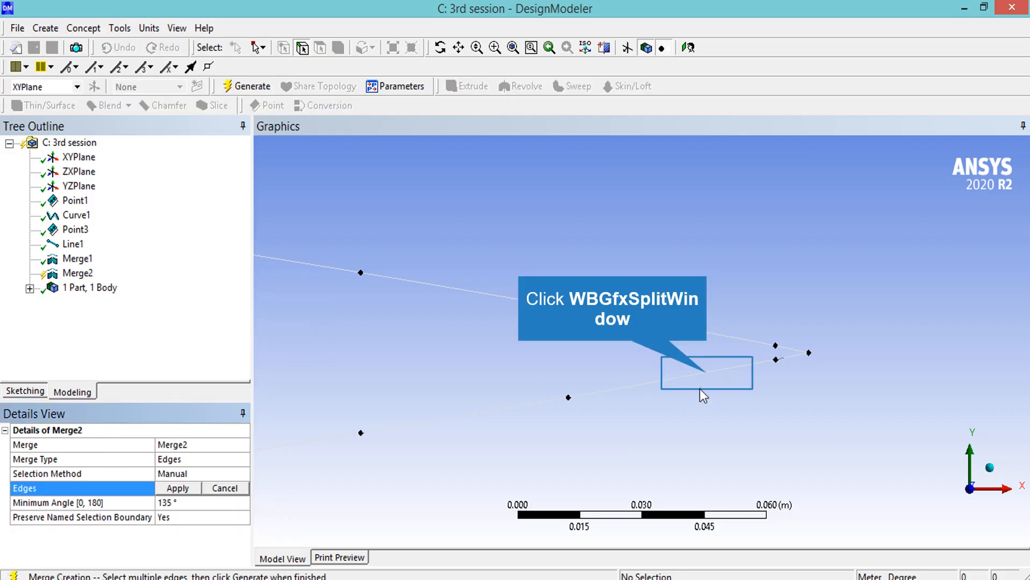
click(705, 374)
ctrl+click(792, 357)
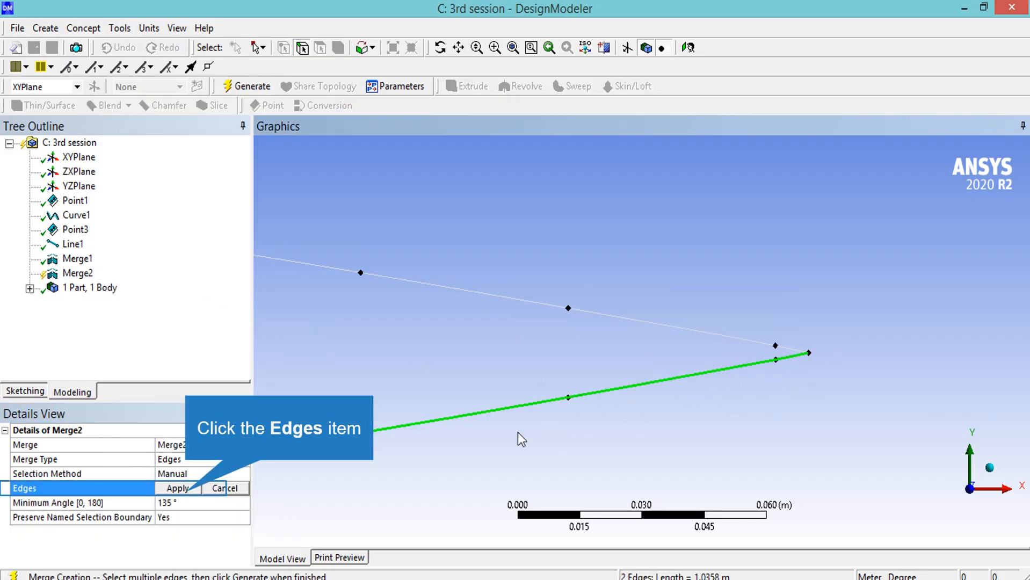
click(179, 488)
click(247, 87)
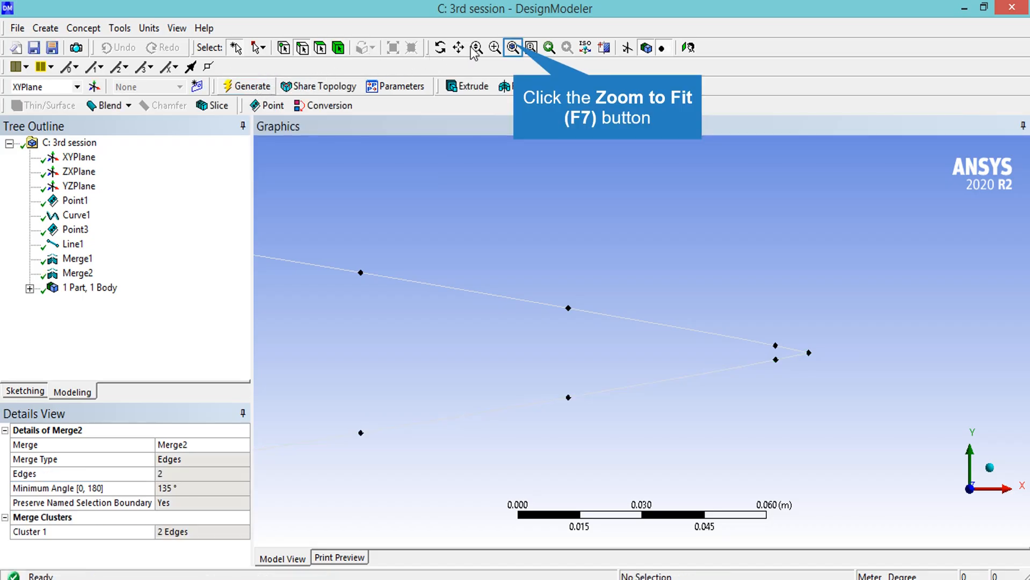
Generate a construction point by manual input above and ahead of the airfoil, at X -1.5 m and Y 2 m.
click(513, 47)
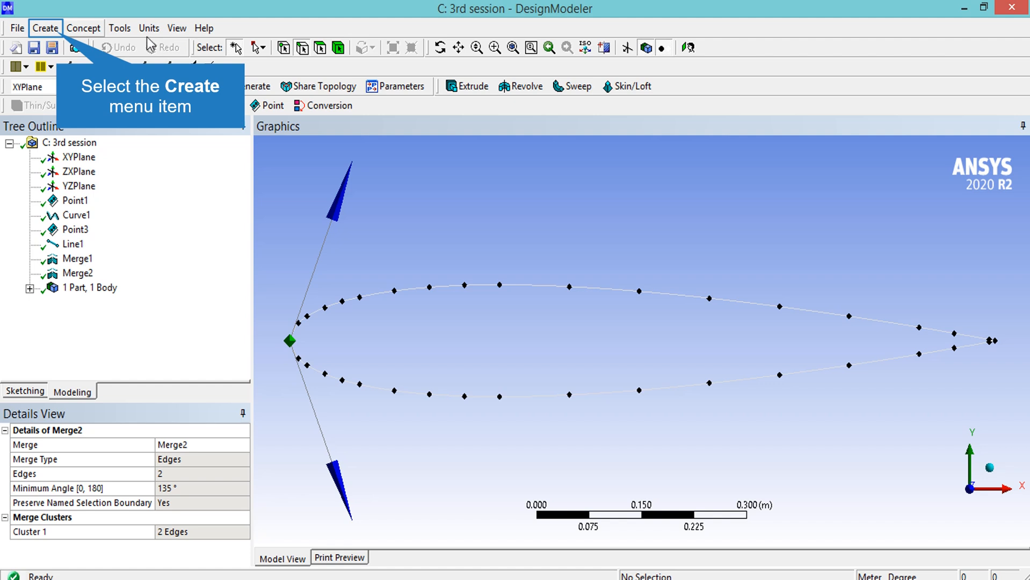
click(45, 28)
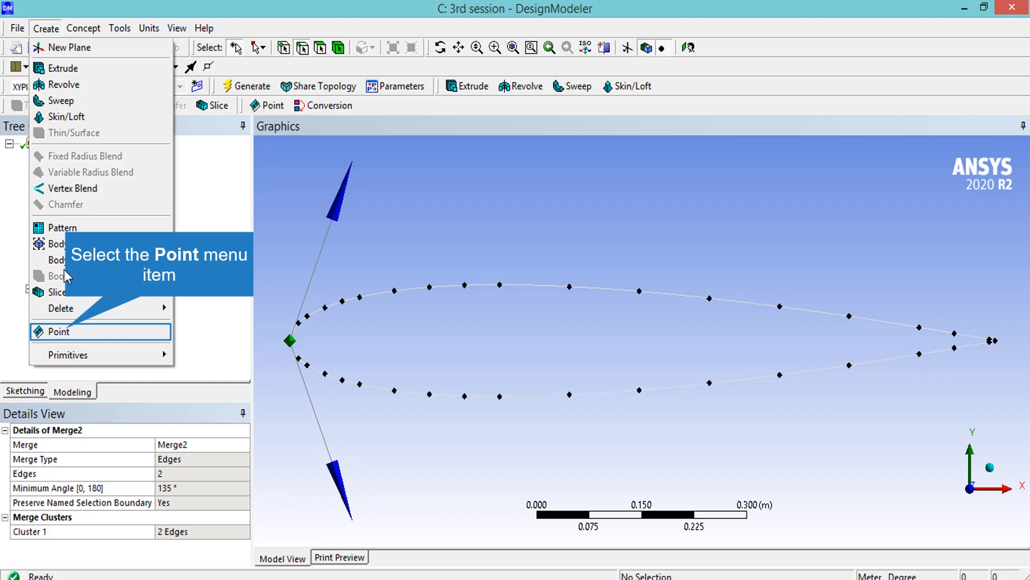
click(68, 333)
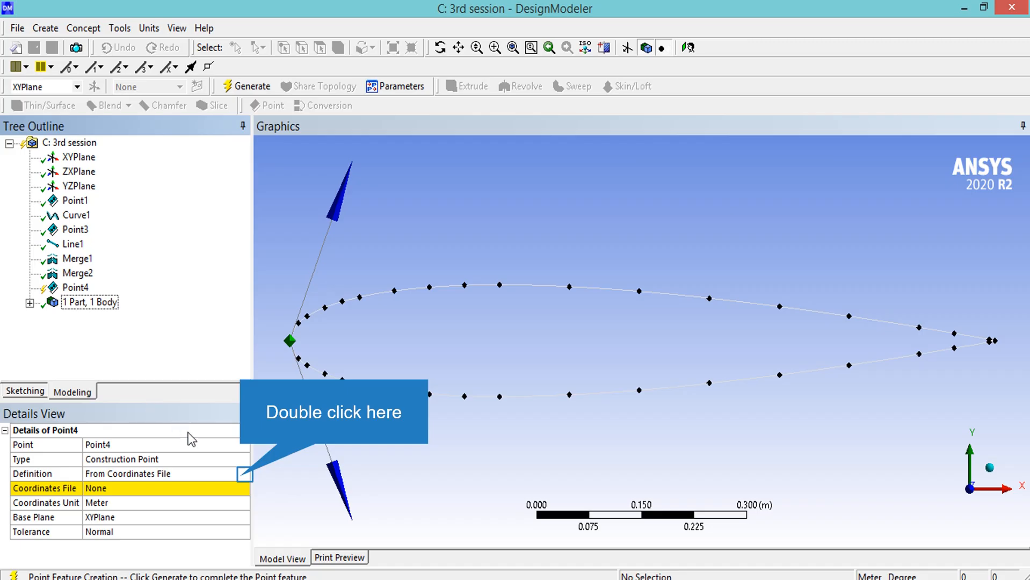
double_click(240, 476)
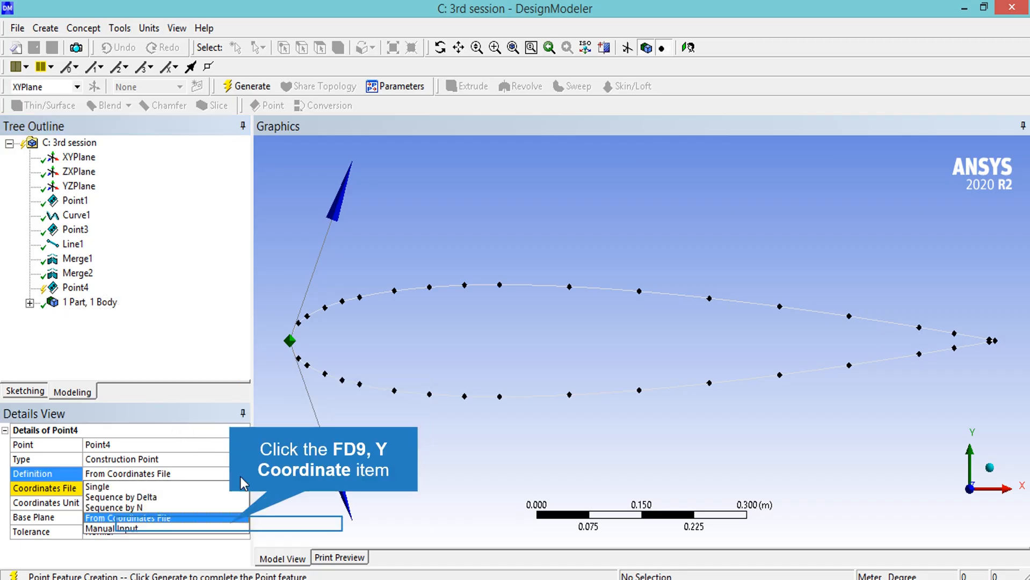
click(236, 529)
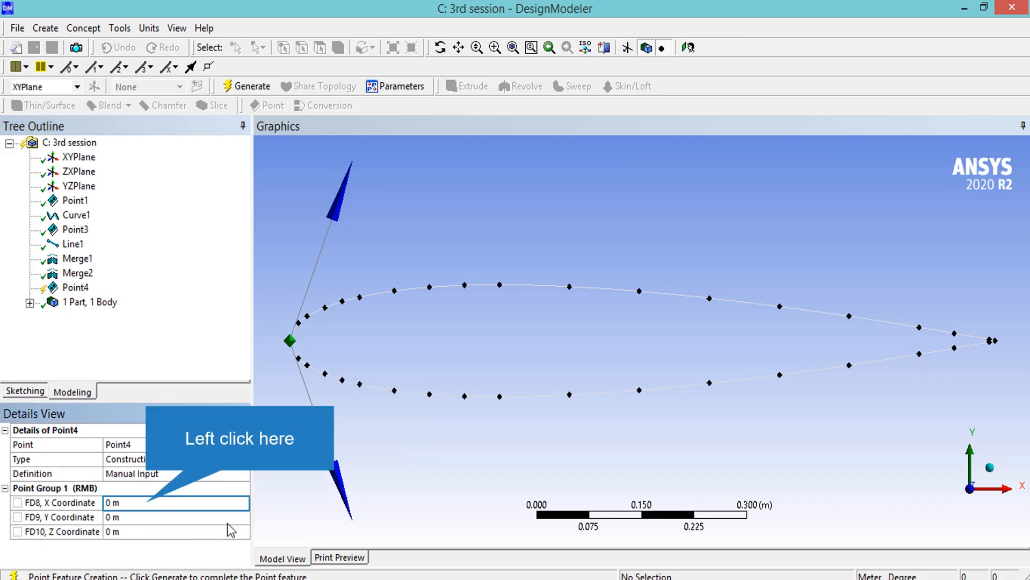
click(147, 504)
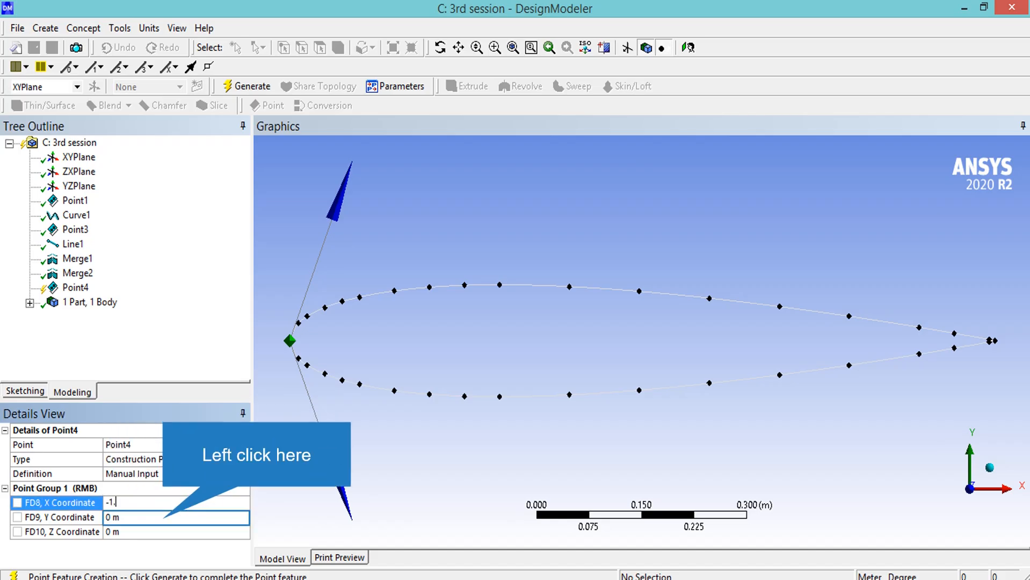
text(-1.5)
click(163, 517)
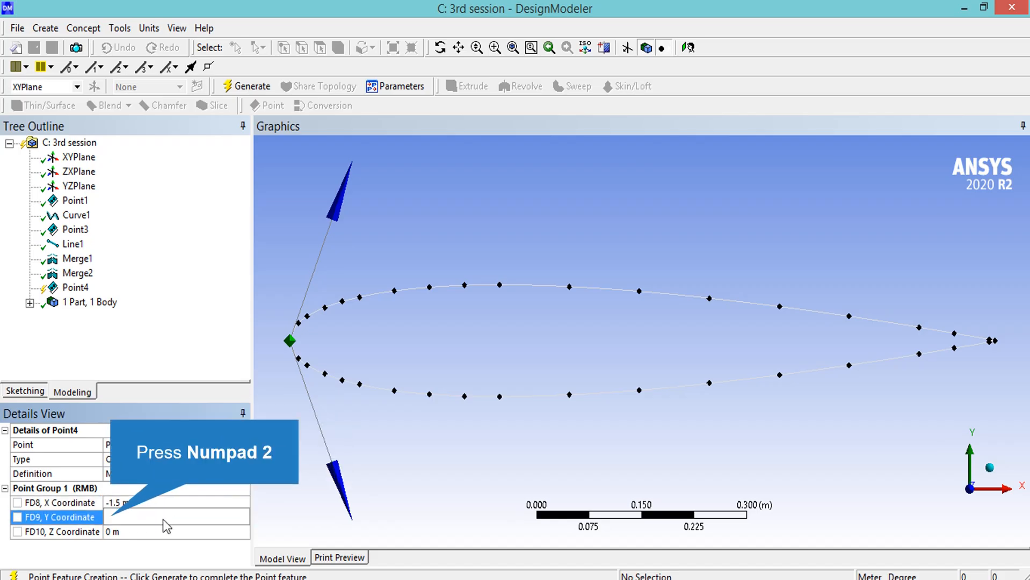
text(2)
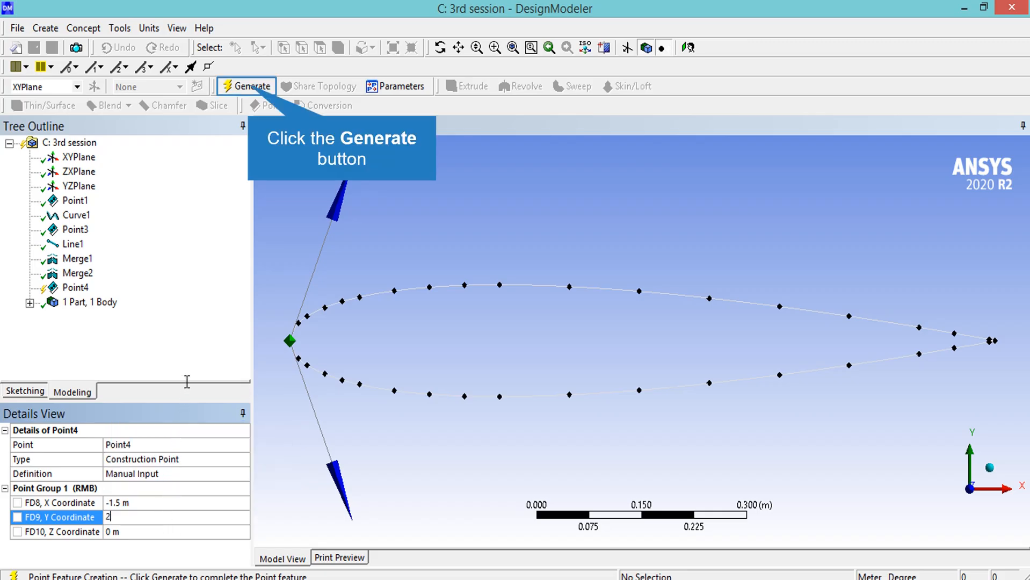
click(247, 87)
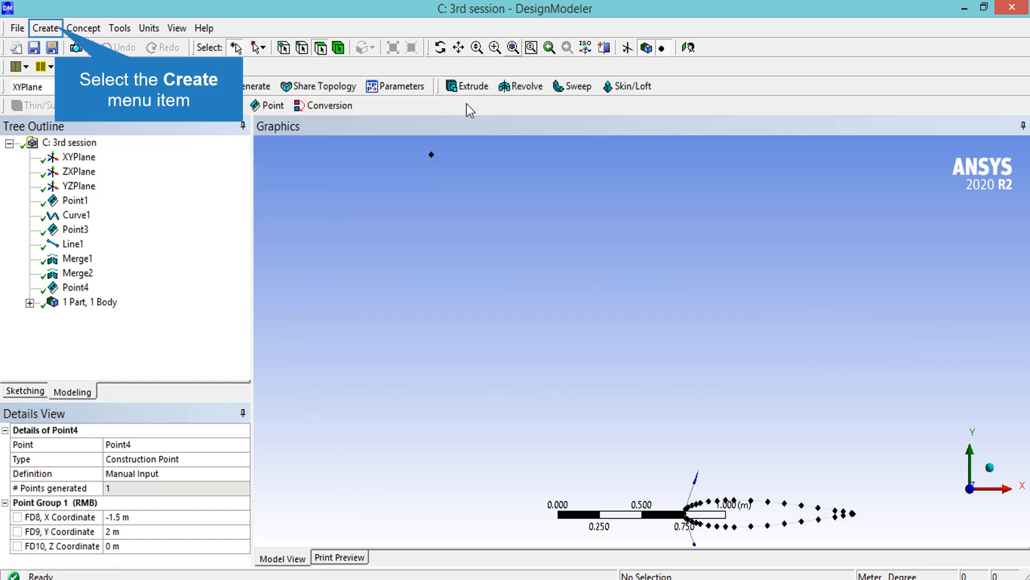
Generate a construction point by manual input above and behind the airfoil, at X 3 m and Y 2 m.
click(58, 28)
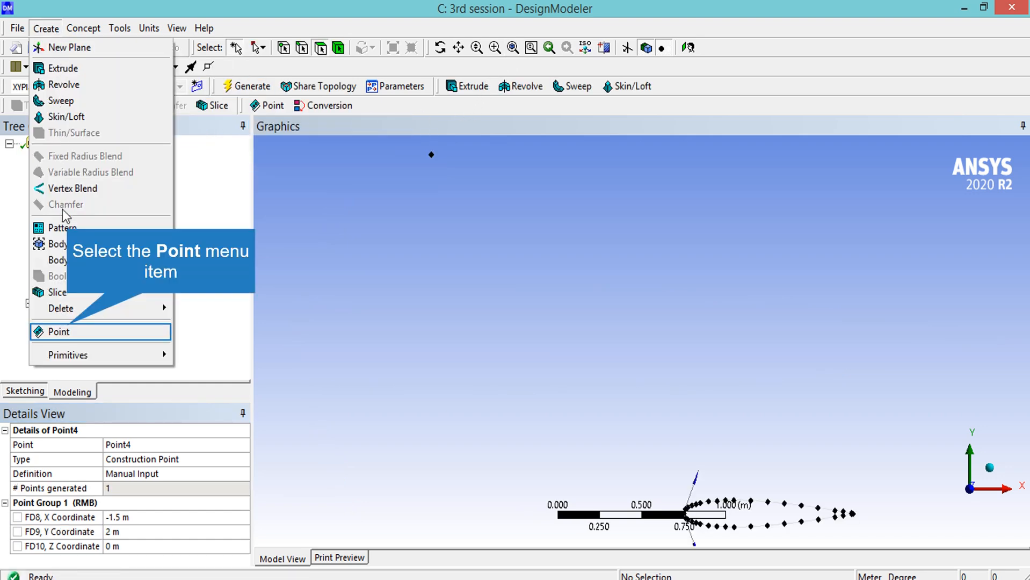
click(59, 331)
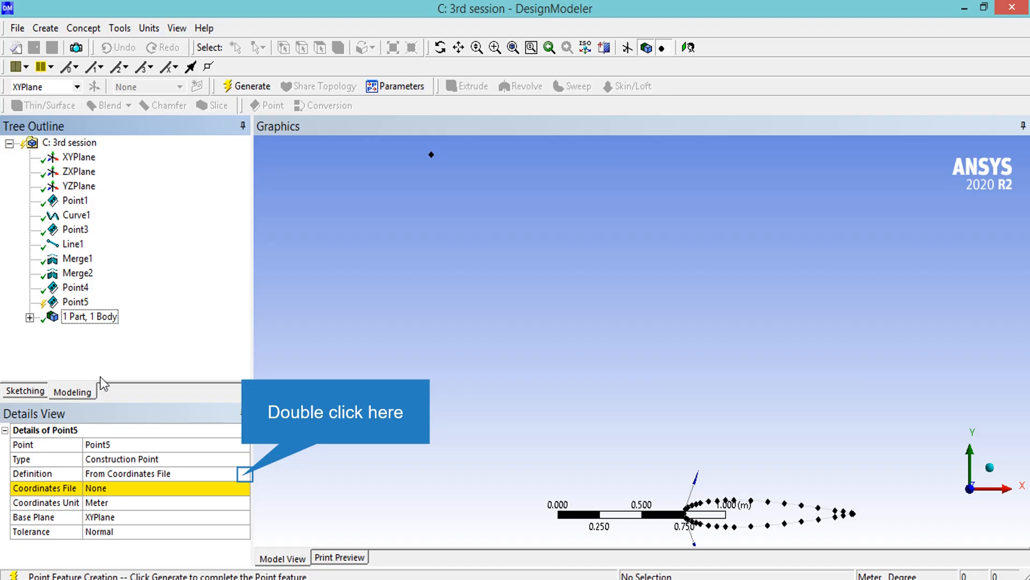
double_click(244, 474)
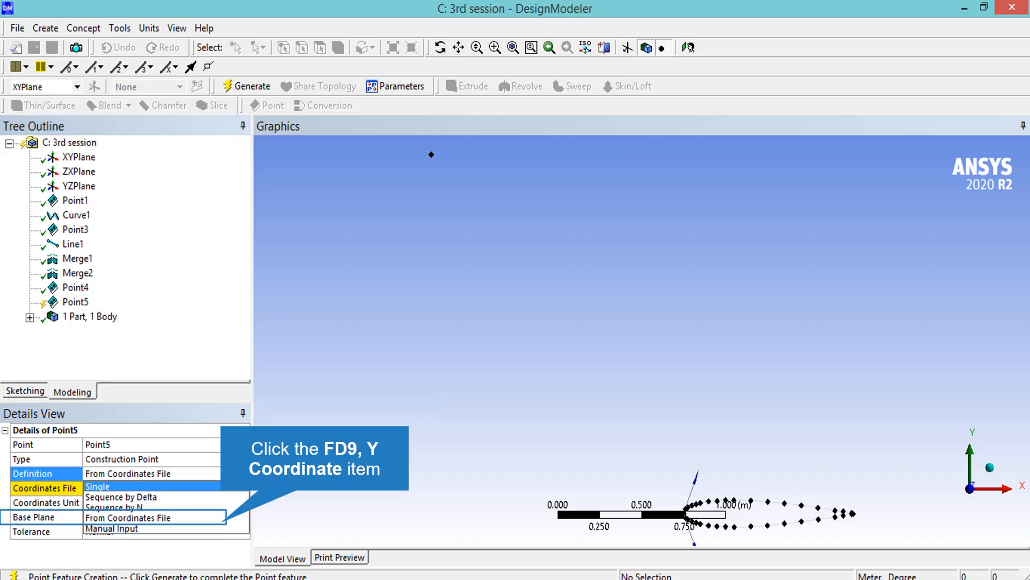
click(112, 528)
click(175, 504)
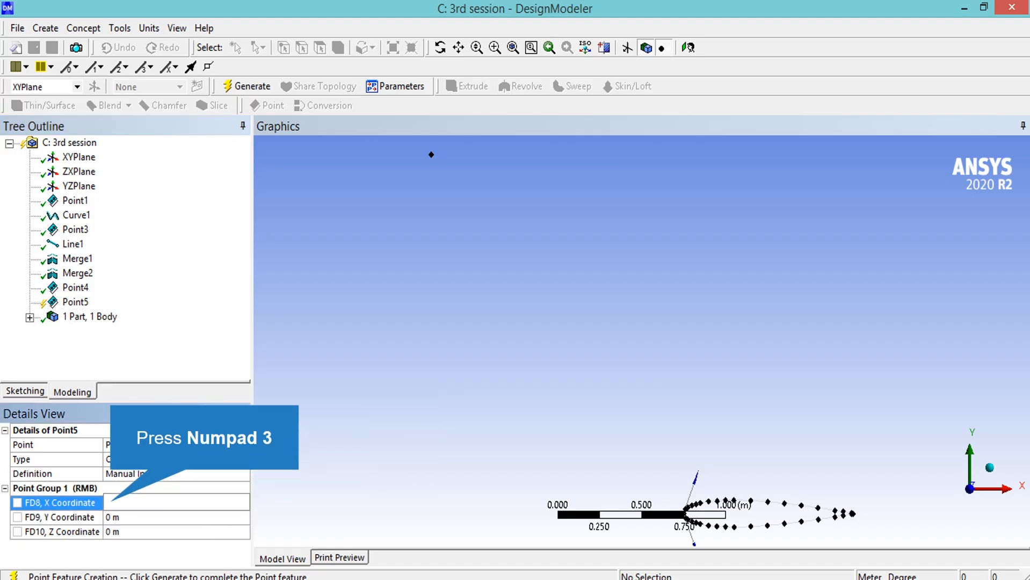
key(Return)
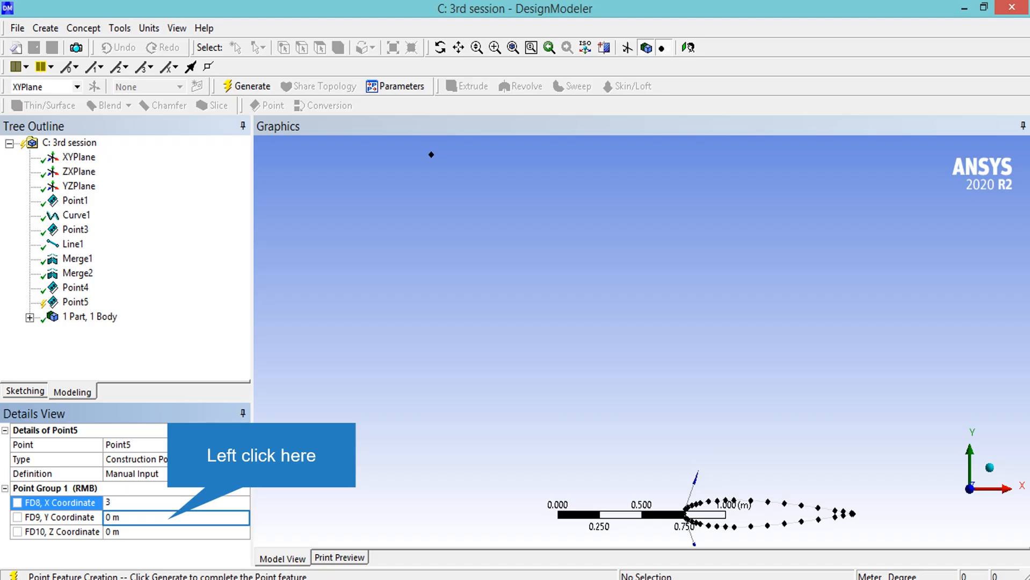
click(167, 519)
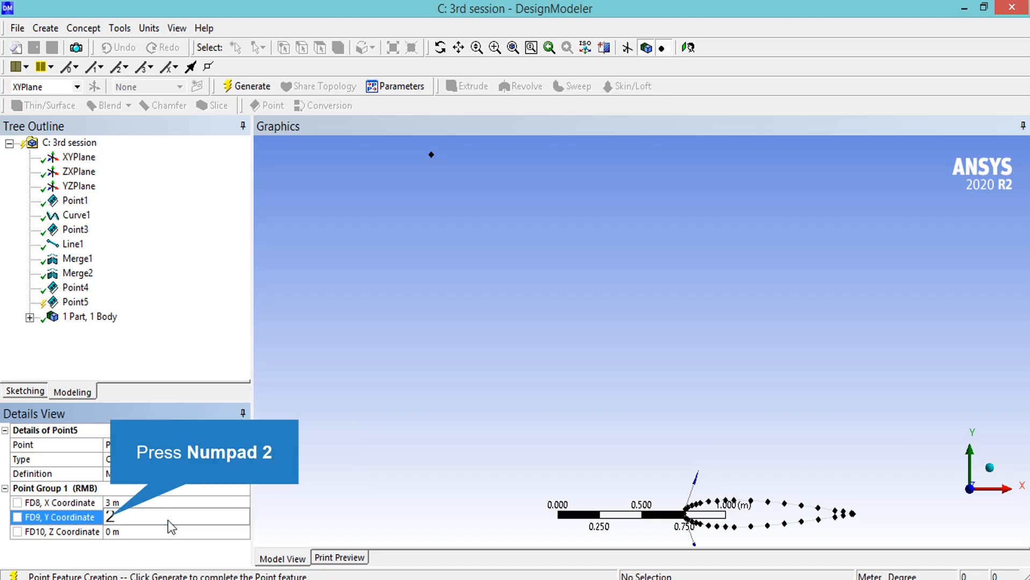
click(235, 91)
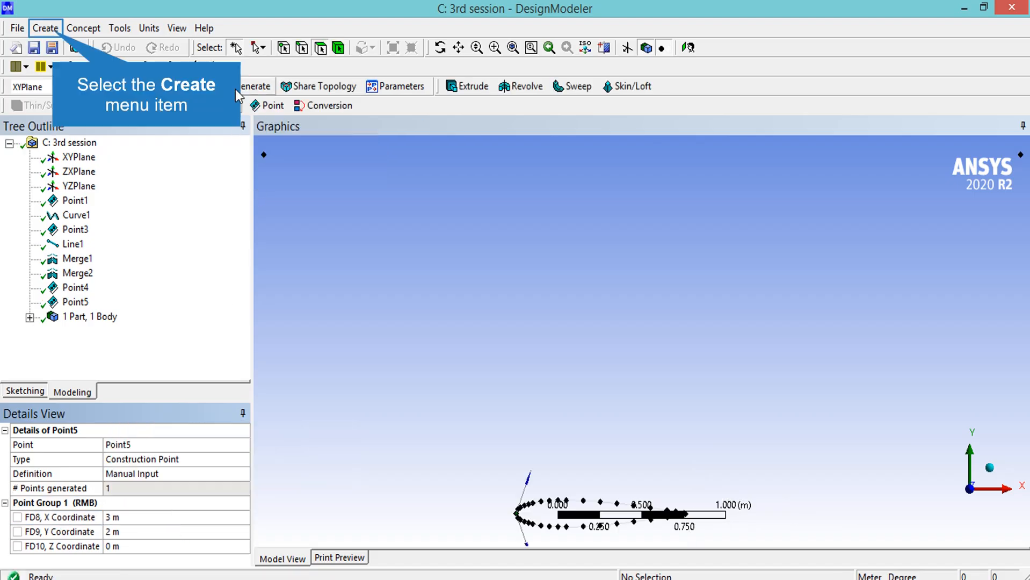
Generate a manual-input construction point behind the airfoil on its chord line, with the X coordinate set to 3 m.
click(45, 27)
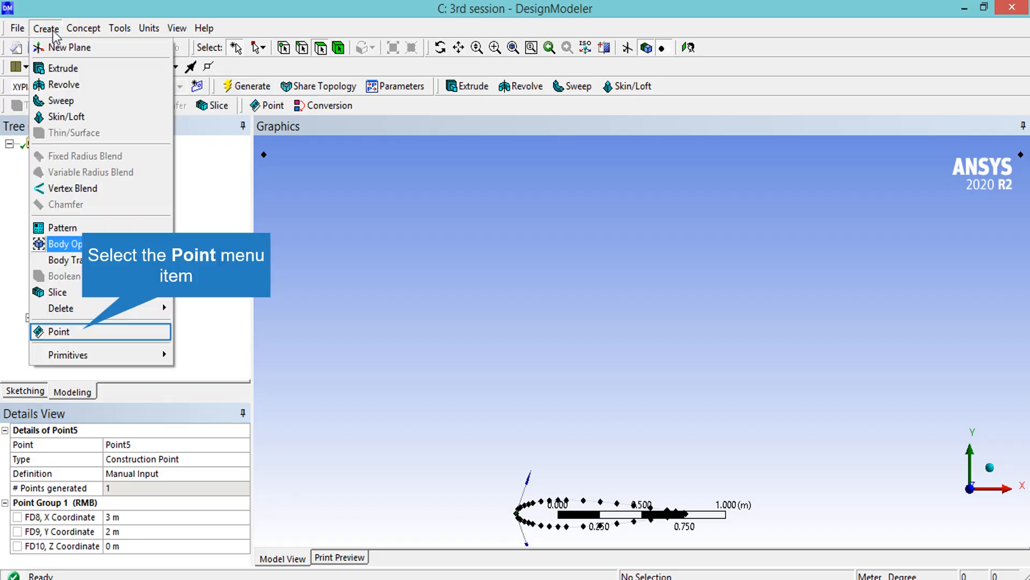
click(88, 332)
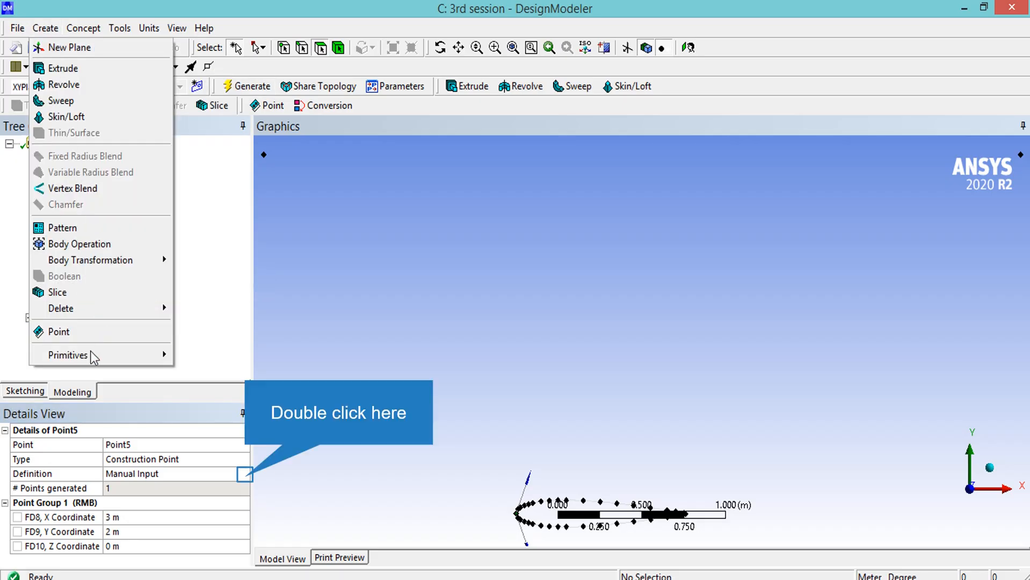
double_click(245, 474)
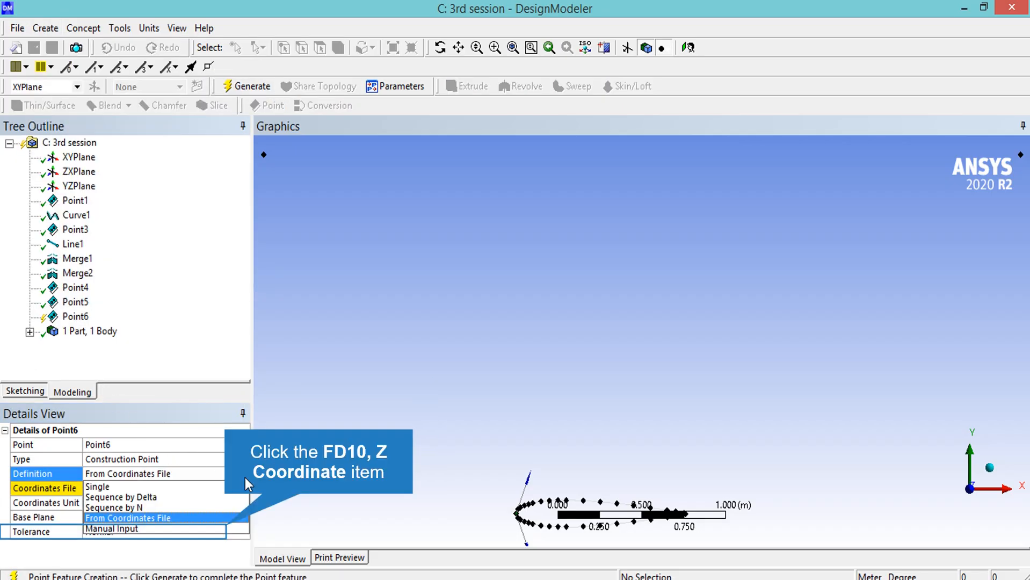
click(217, 528)
click(194, 504)
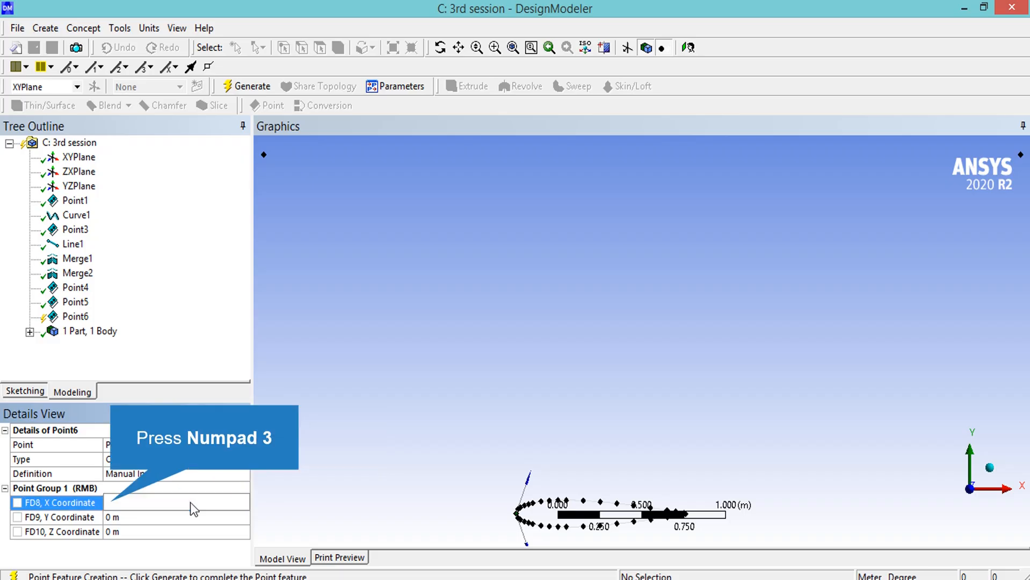
text(3)
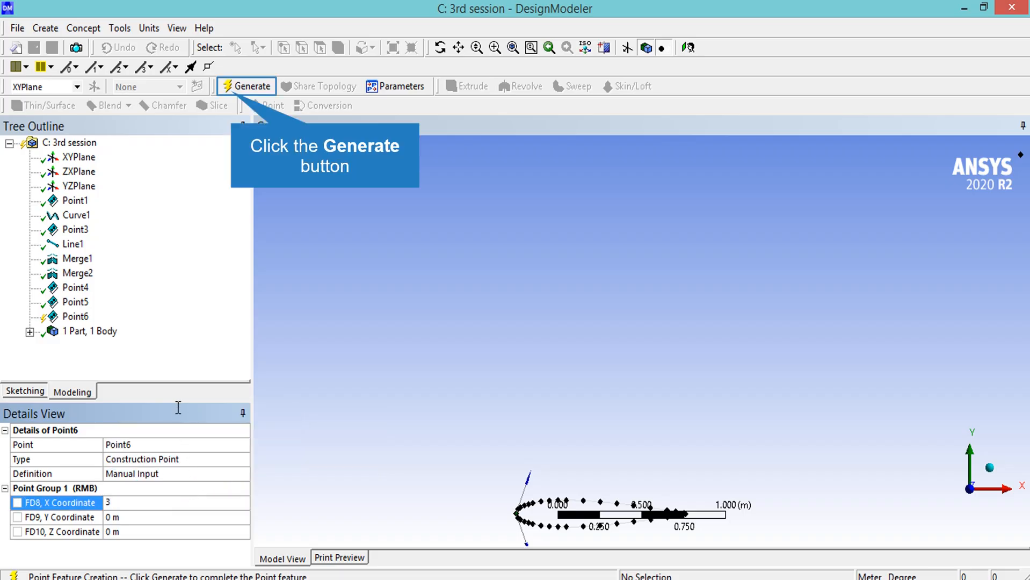
click(236, 87)
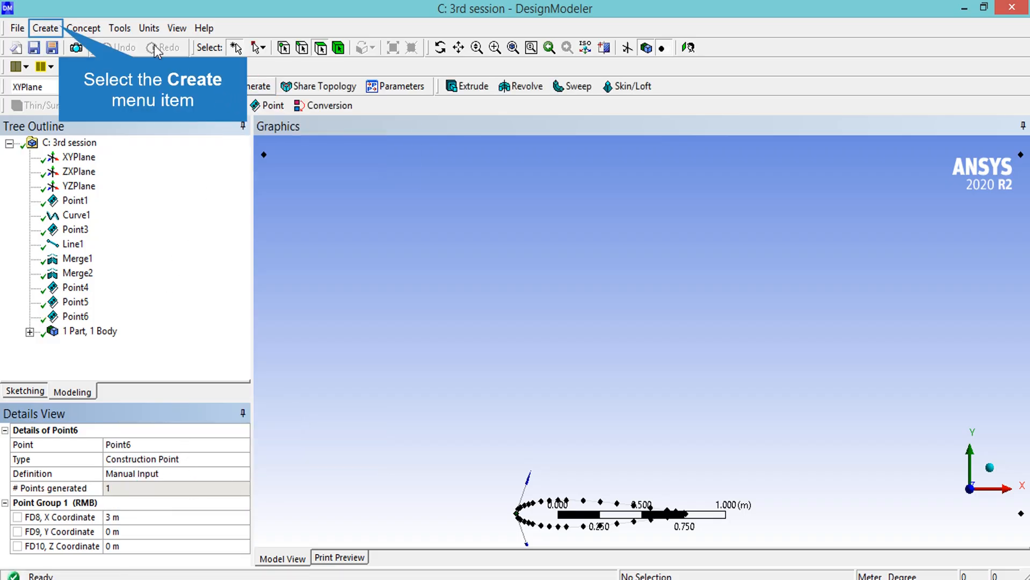
Generate a construction point by manual input below and behind the airfoil, at X 3 m and Y -2 m.
click(57, 29)
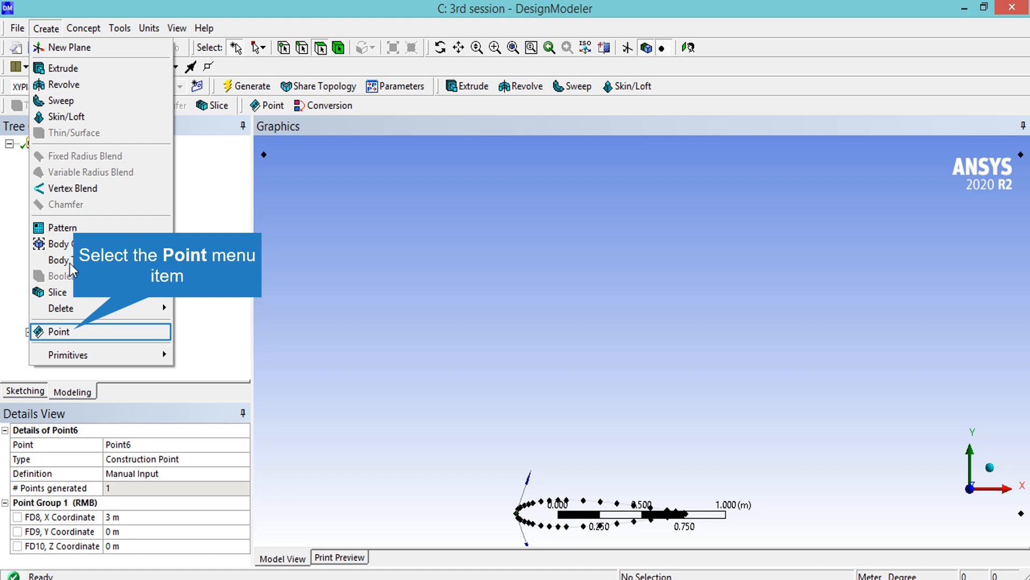
click(72, 331)
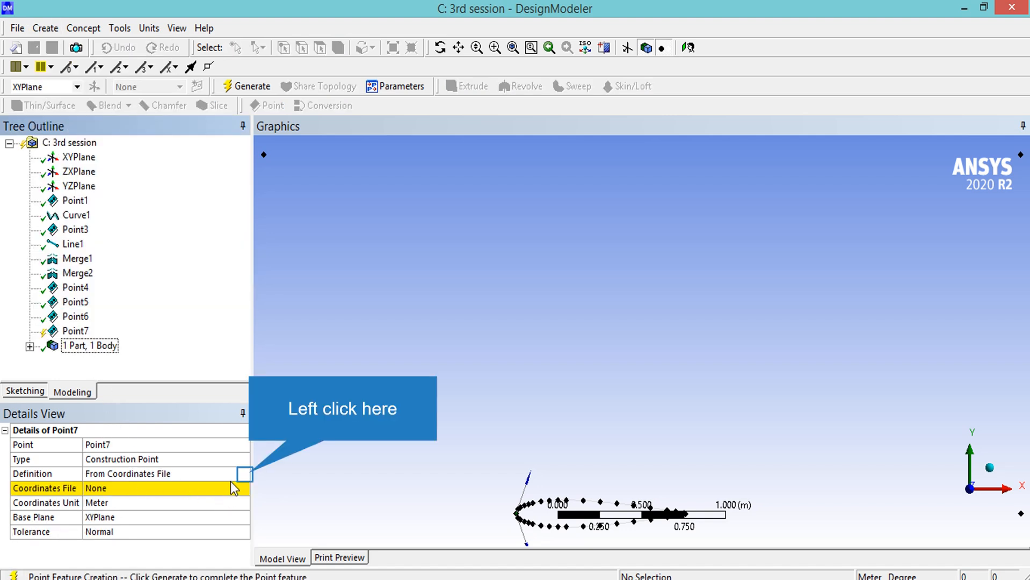
click(244, 474)
click(199, 528)
click(150, 502)
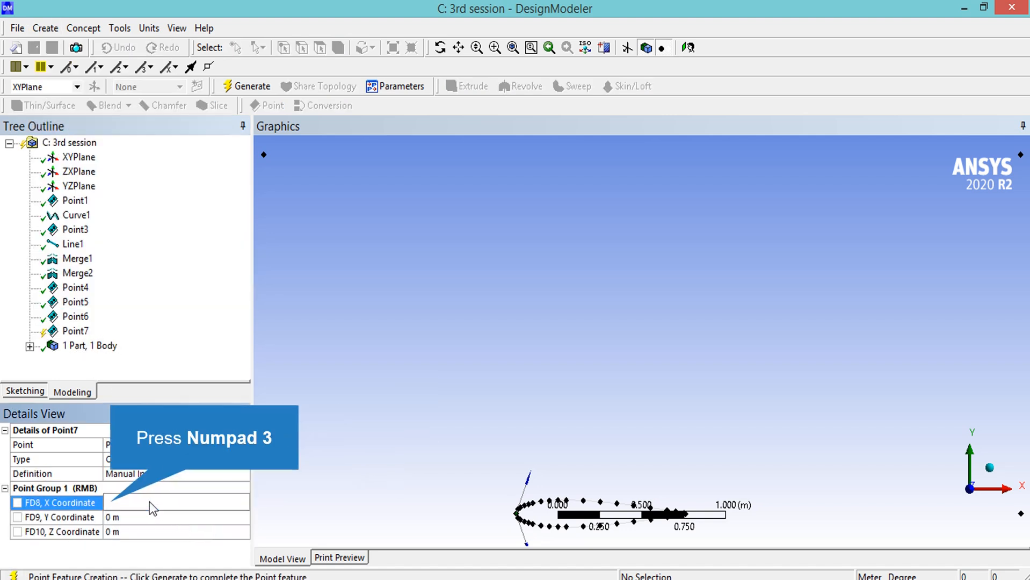
text(3)
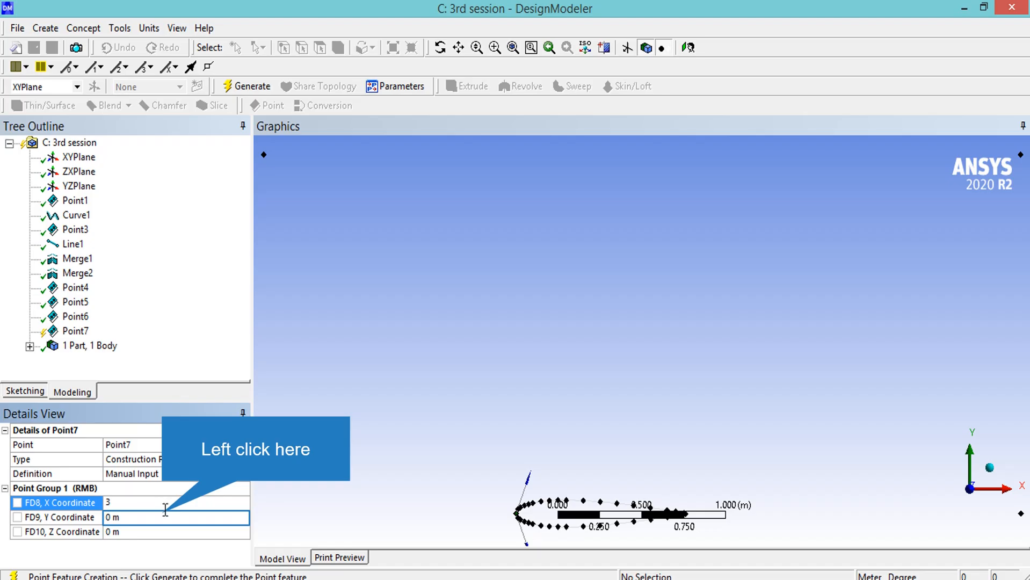
click(163, 514)
text(-2)
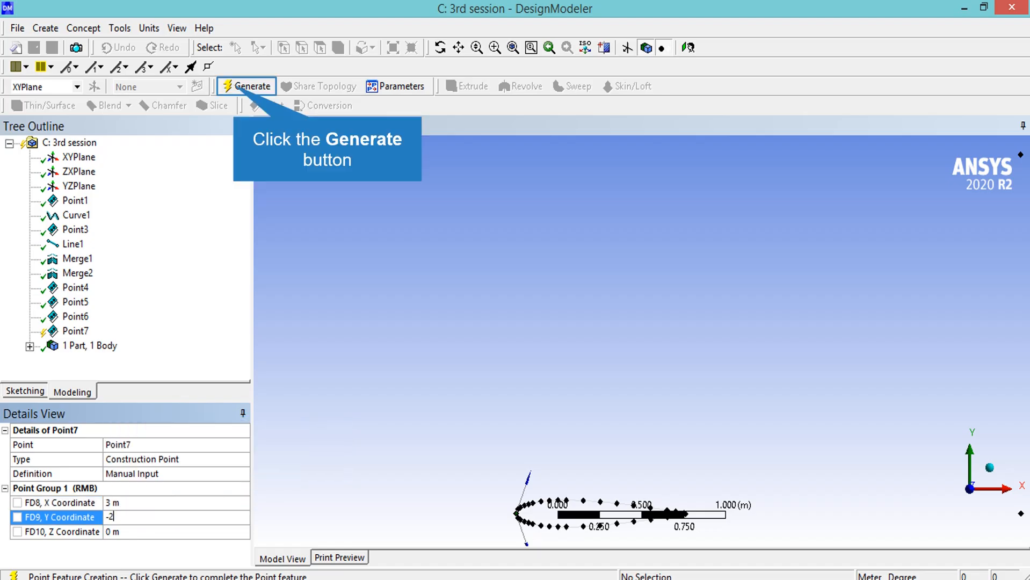
click(247, 87)
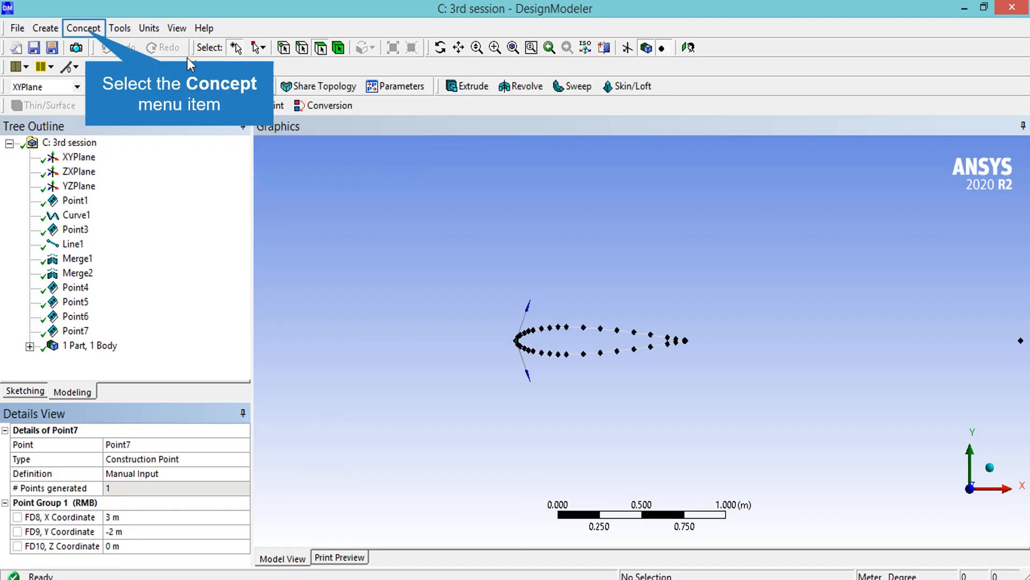
Generate a construction point by manual input below and ahead of the airfoil, at X -1.5 m and Y -2 m.
click(88, 30)
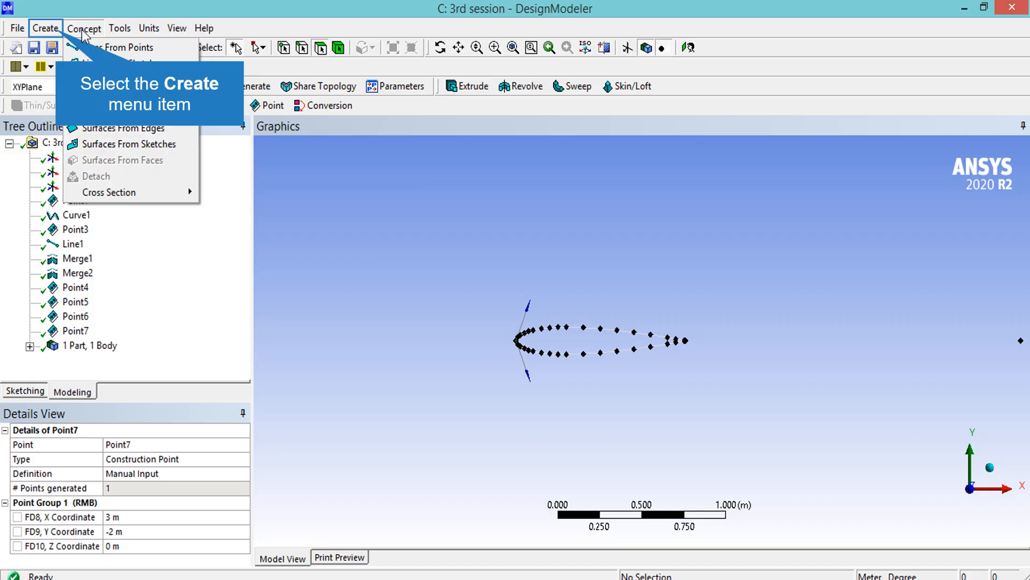
click(54, 29)
click(83, 334)
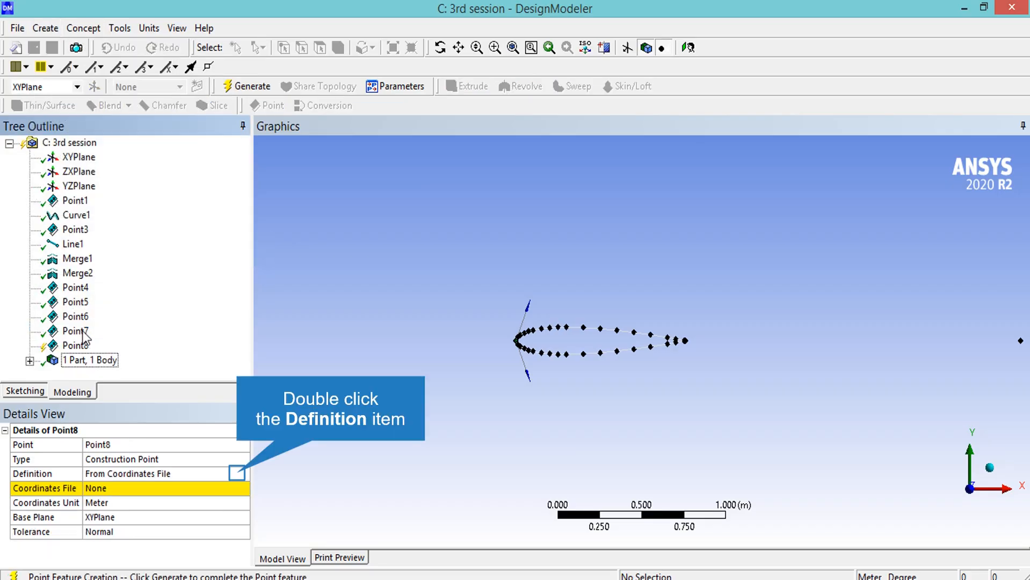
double_click(237, 474)
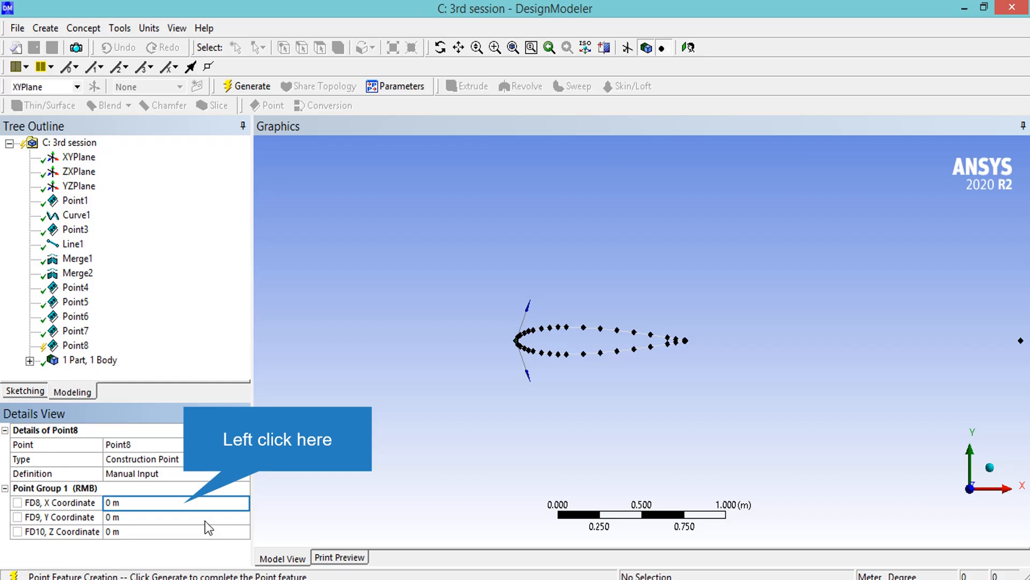
click(184, 503)
text(-1.)
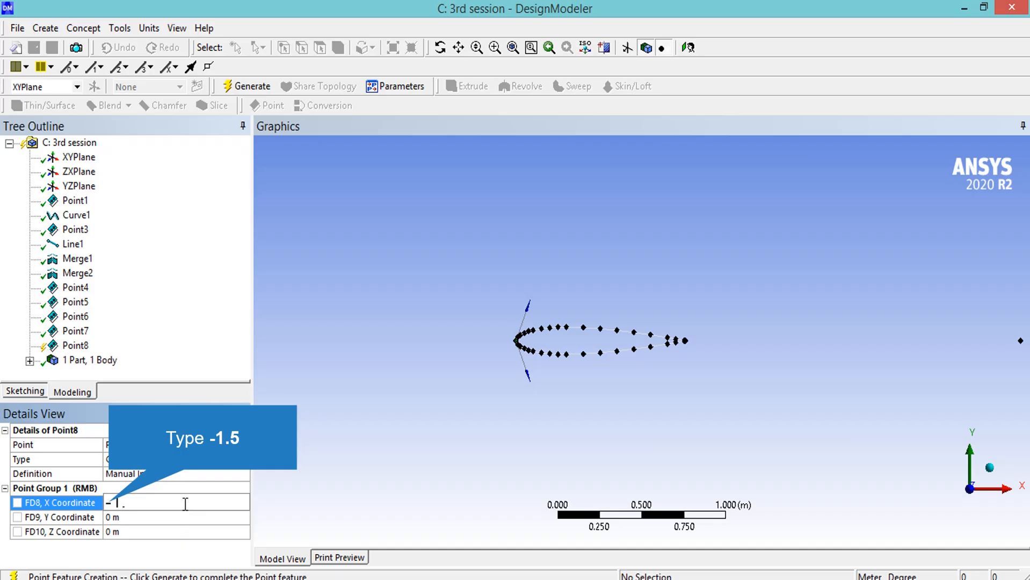
text(5)
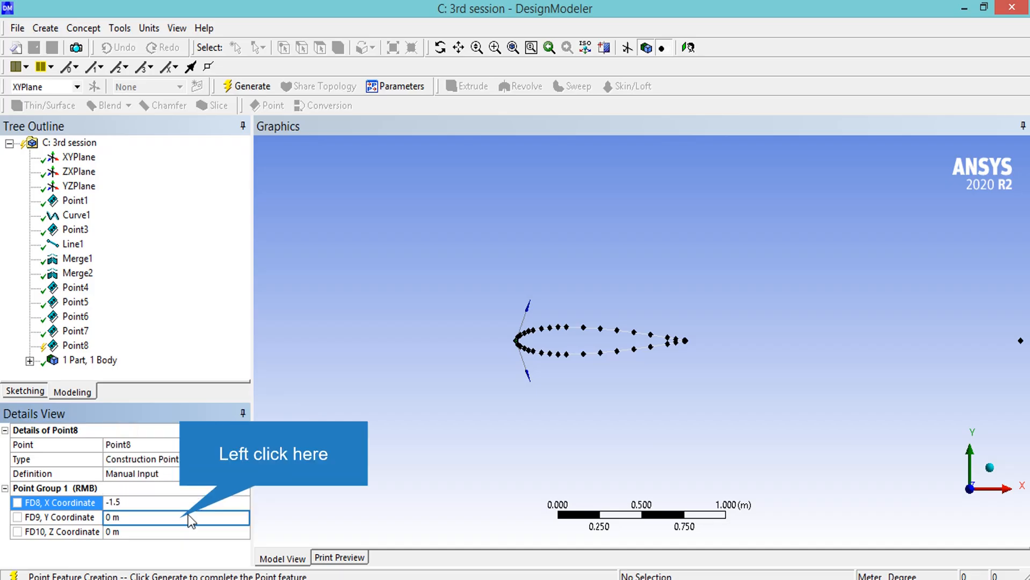
click(180, 518)
text(-2)
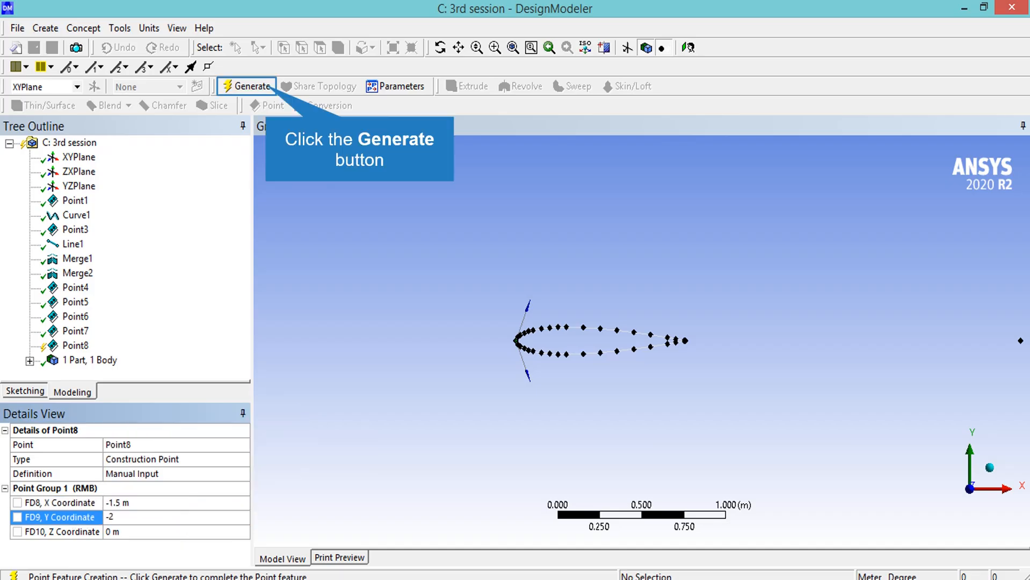
click(271, 89)
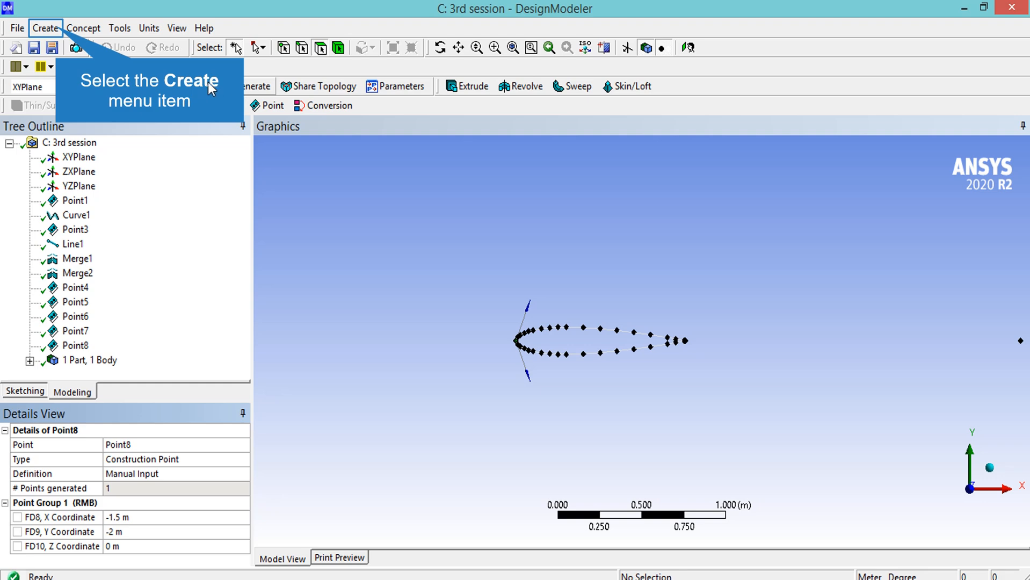
Generate a manual-input construction point ahead of the airfoil on its chord line, with the X coordinate set to -1.5 m.
click(47, 28)
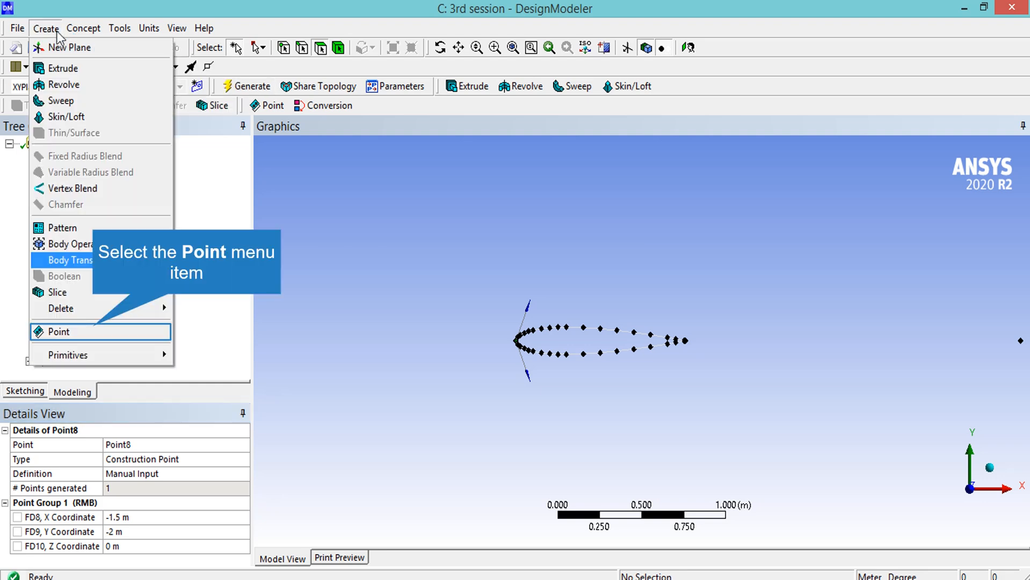
click(92, 328)
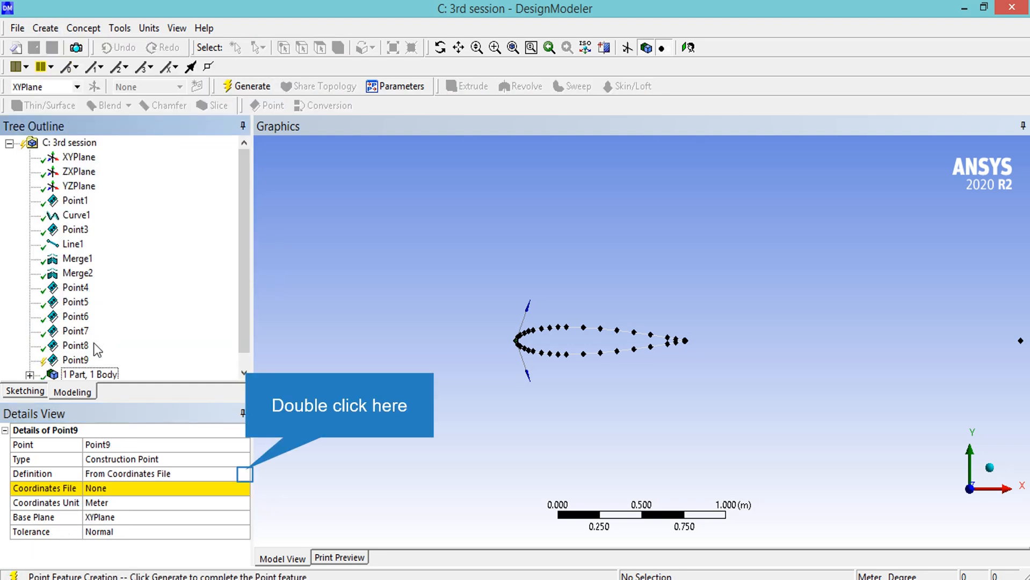
double_click(245, 474)
click(215, 529)
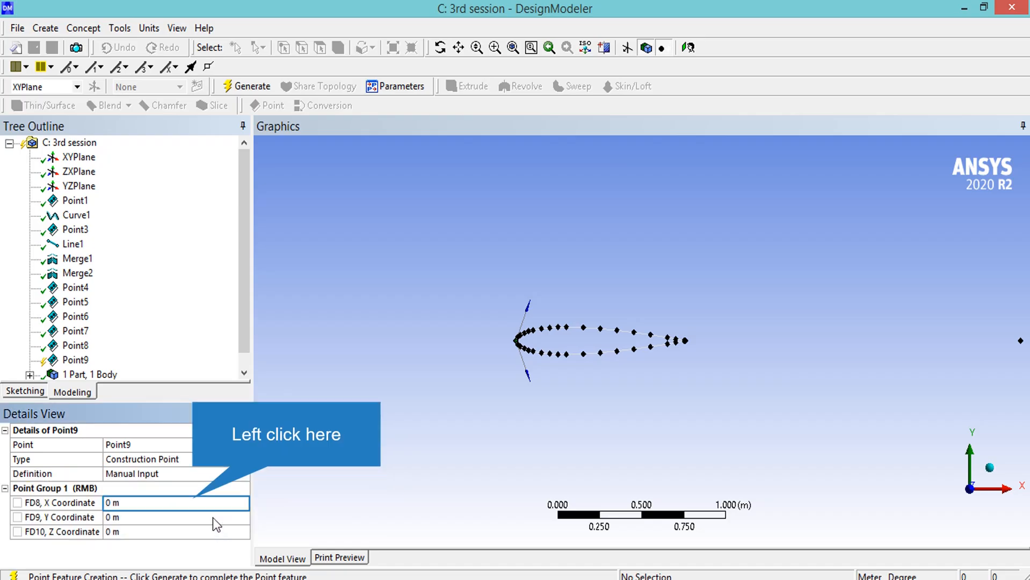
click(194, 502)
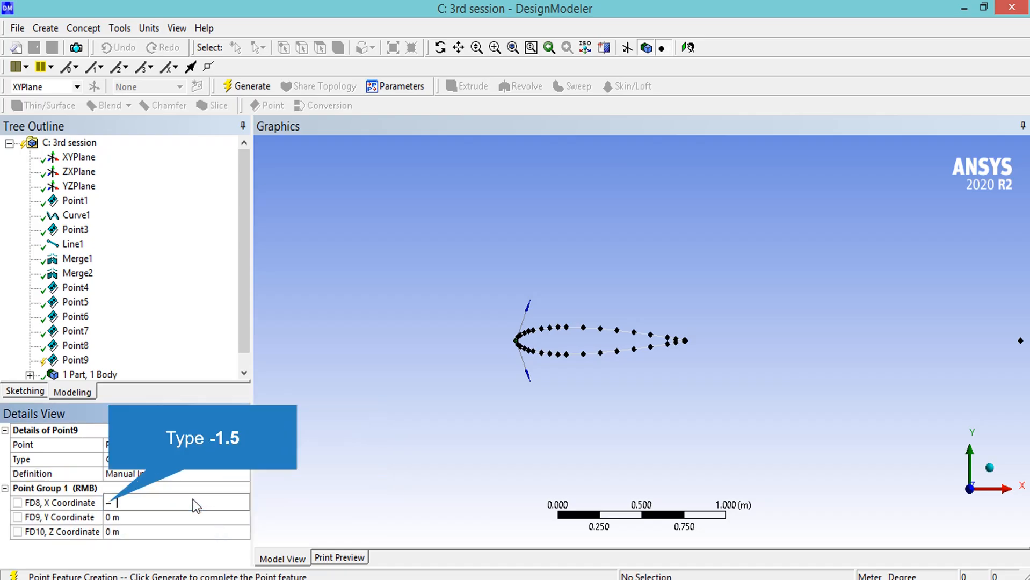
text(-1.5)
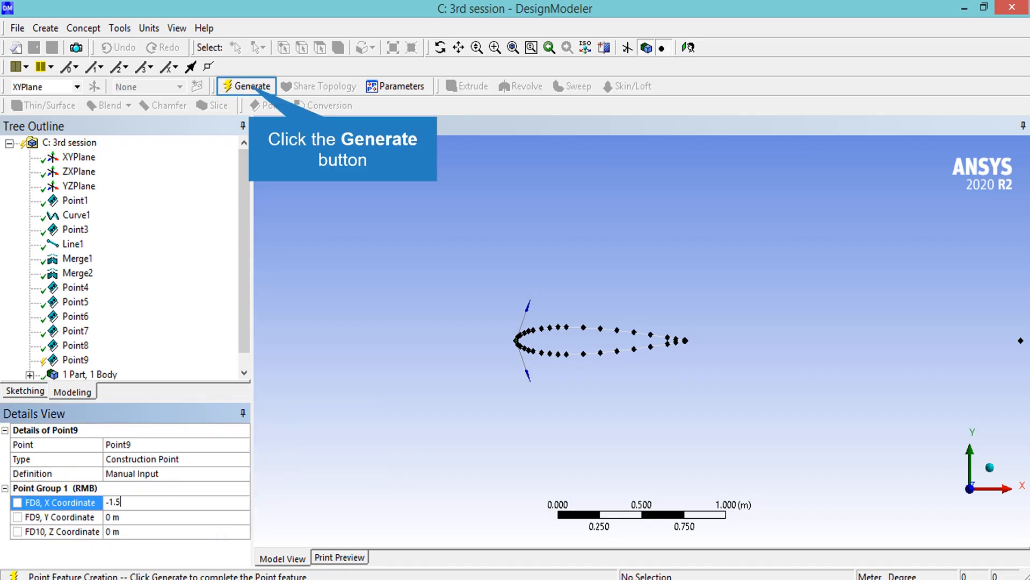
click(248, 85)
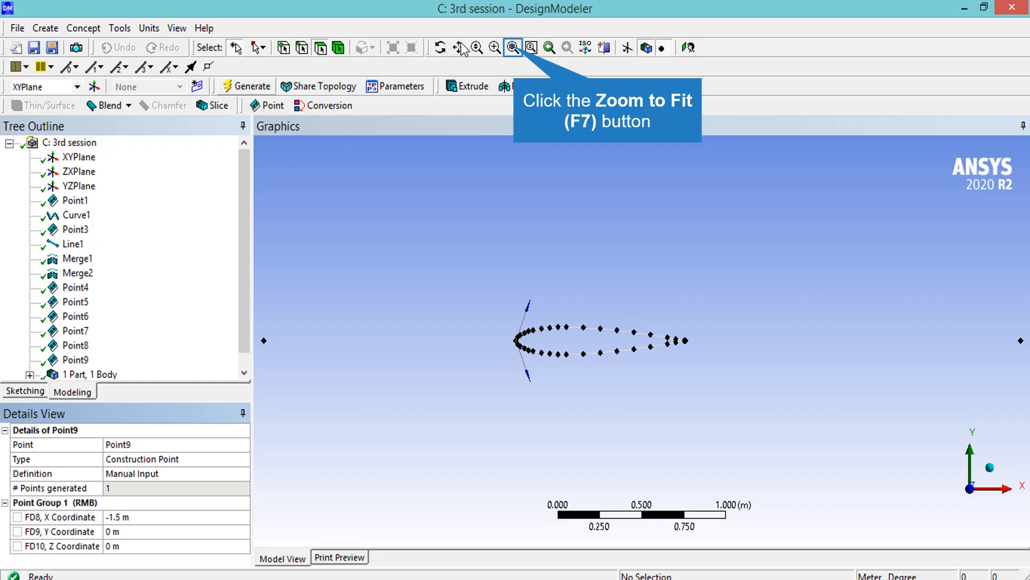
click(513, 48)
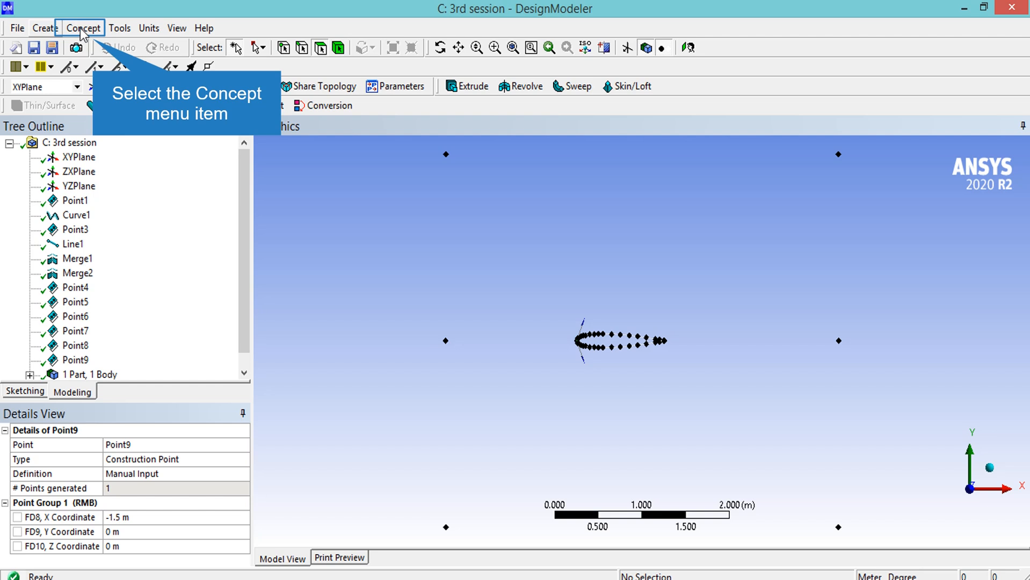
Generate a closed rectangular boundary of six line segments from points, joining the six outer construction points around the airfoil.
click(83, 28)
click(97, 44)
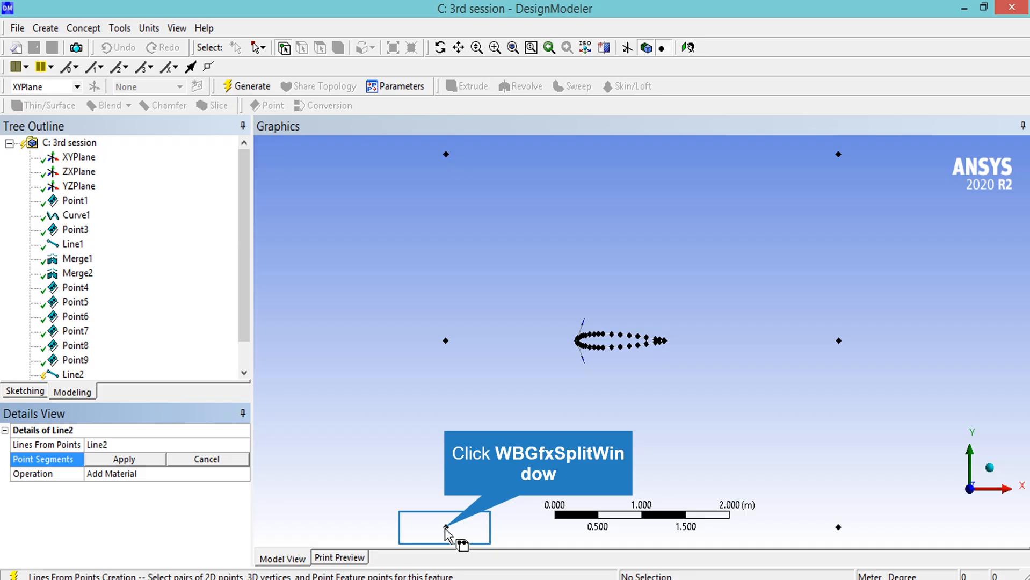
click(445, 527)
ctrl+click(447, 341)
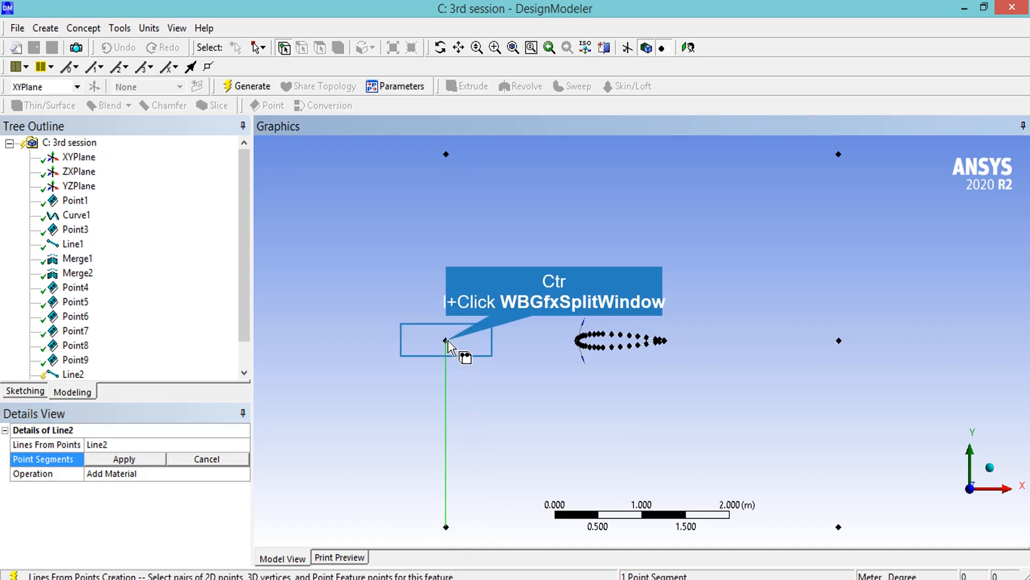
ctrl+click(446, 155)
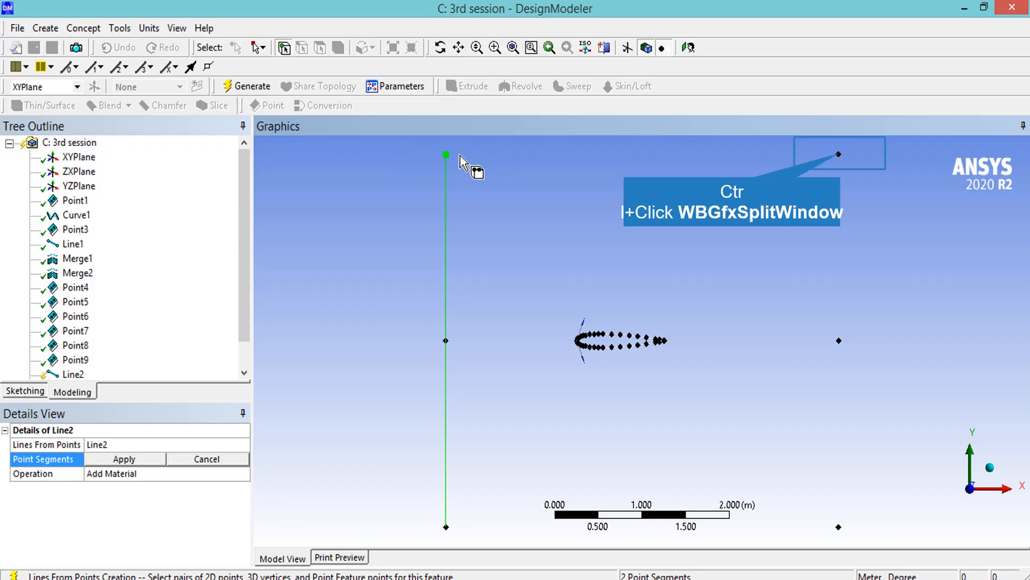
click(839, 154)
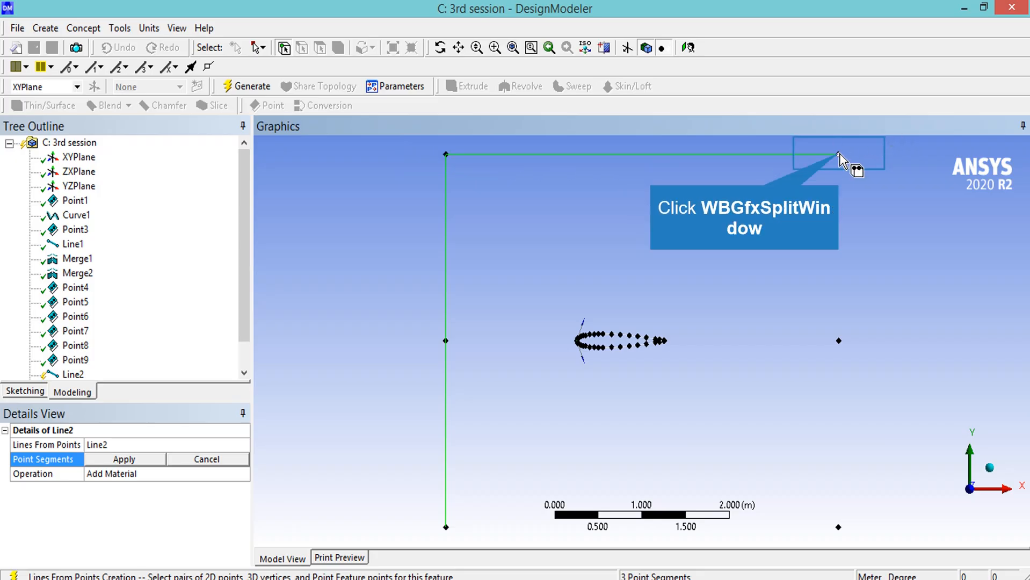
ctrl+click(839, 340)
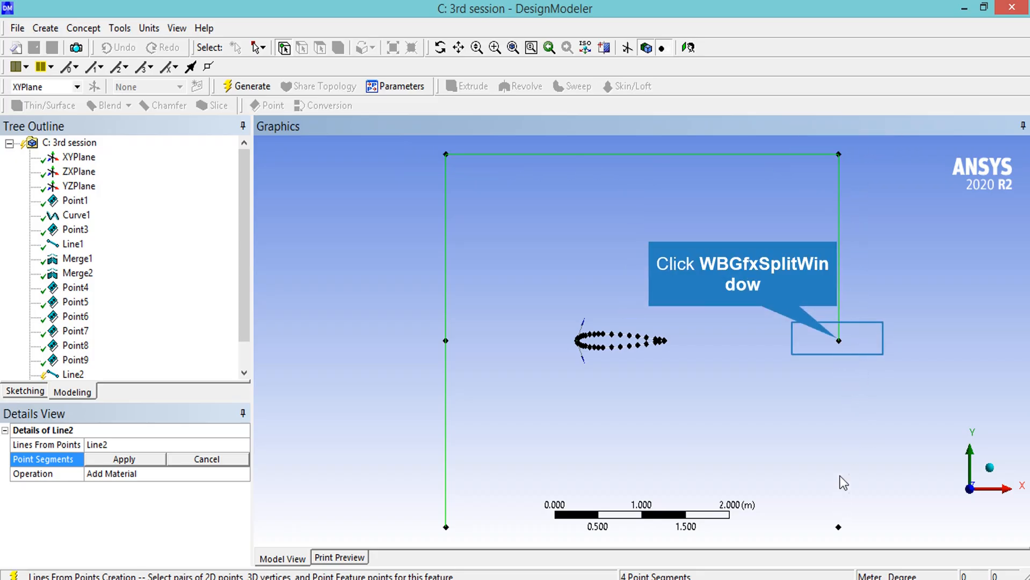
ctrl+click(839, 528)
ctrl+click(446, 527)
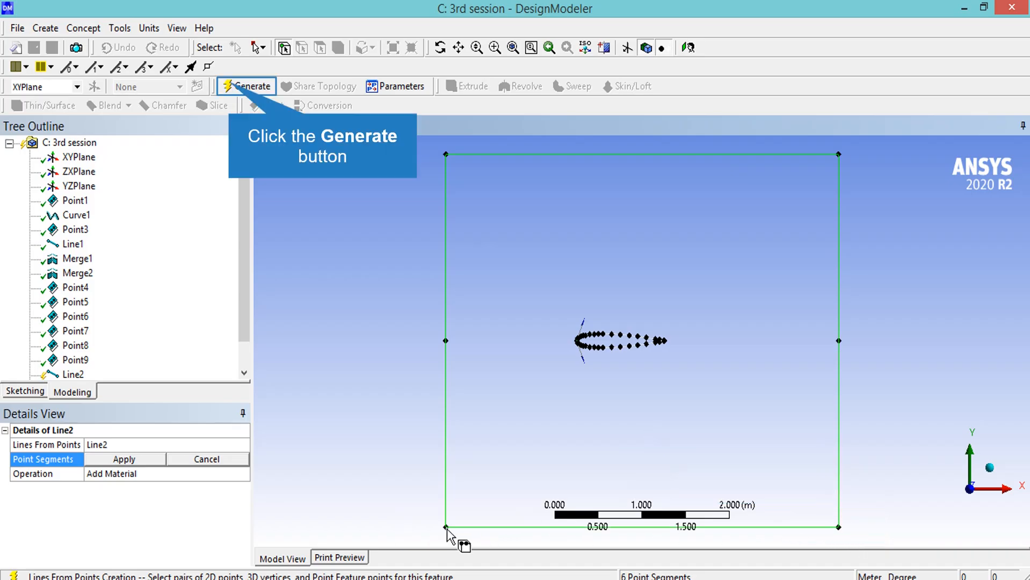
click(231, 88)
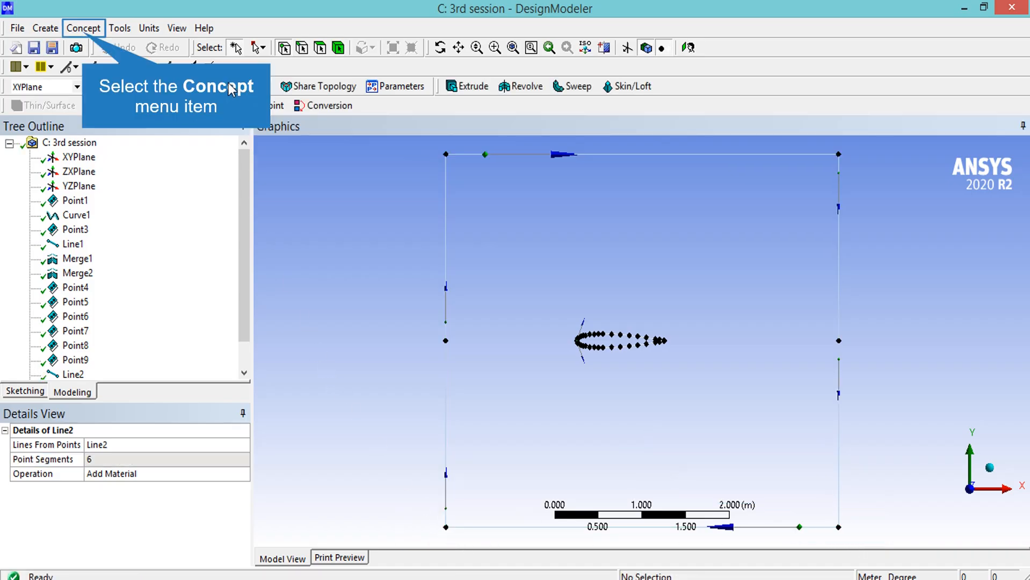
Start lines from points, joining the three upstream boundary points to the leading edge and to the fifth point behind it on each airfoil surface.
click(84, 38)
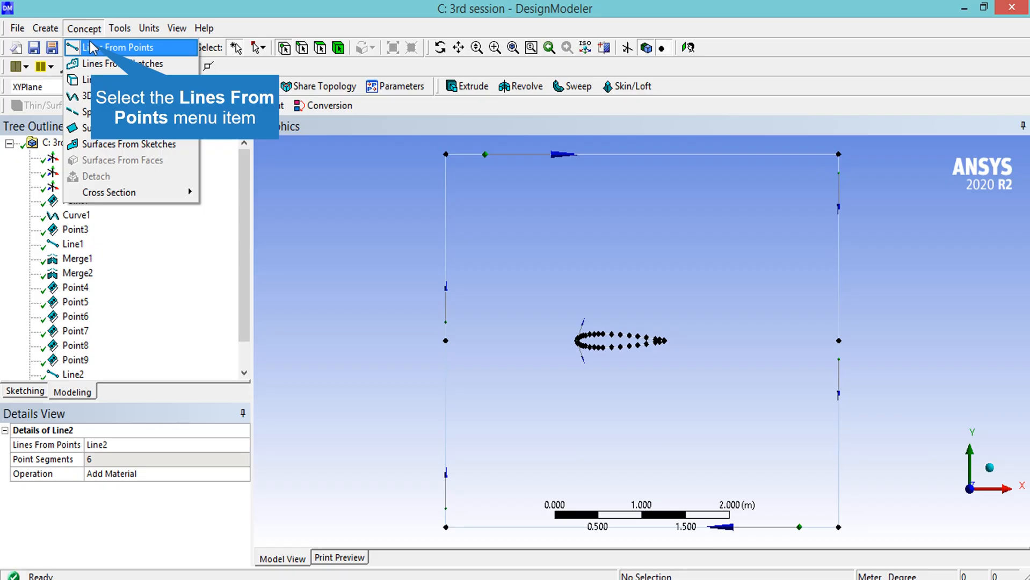
click(94, 47)
click(446, 527)
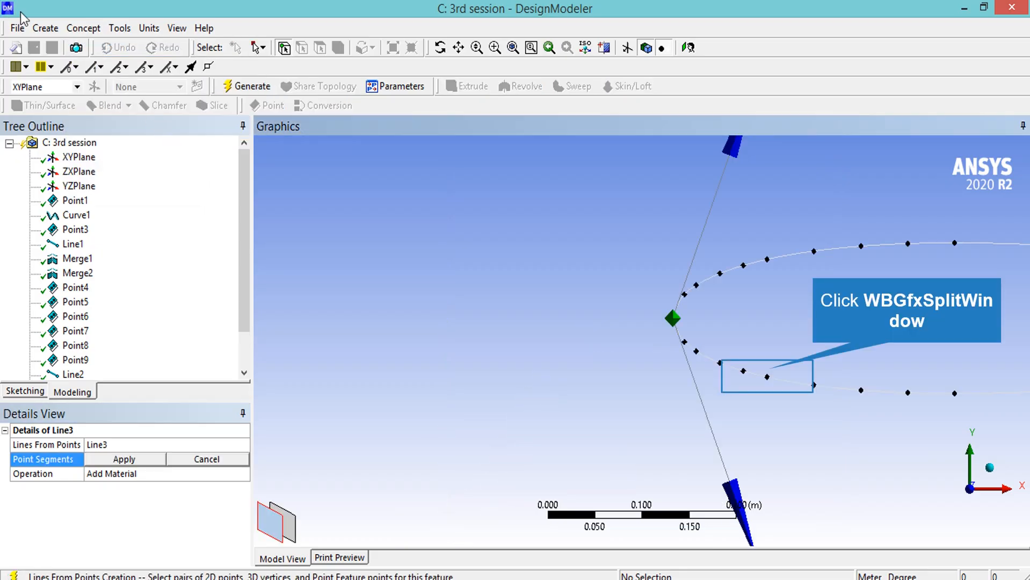
click(765, 378)
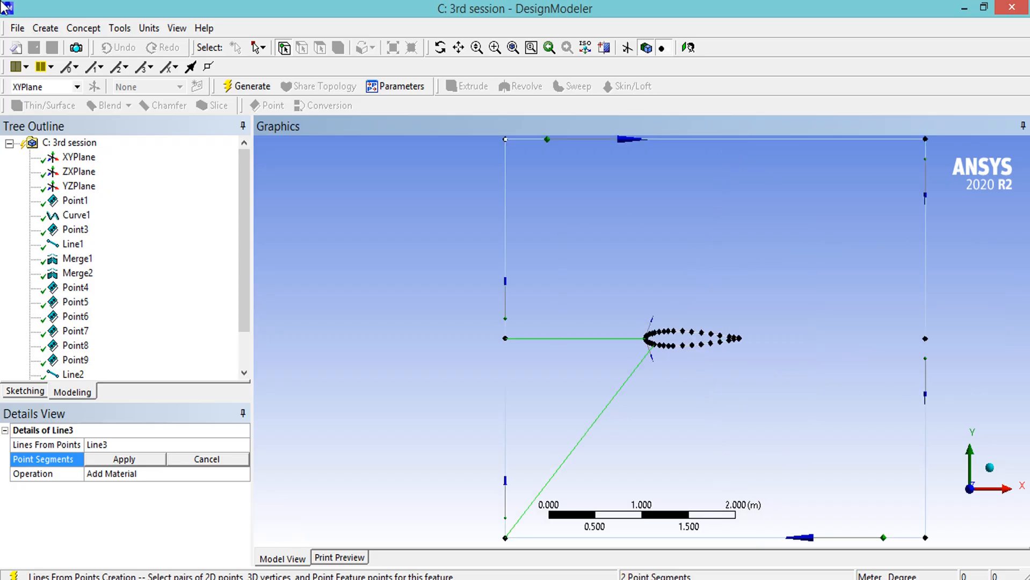
scroll(658, 347, up, 5)
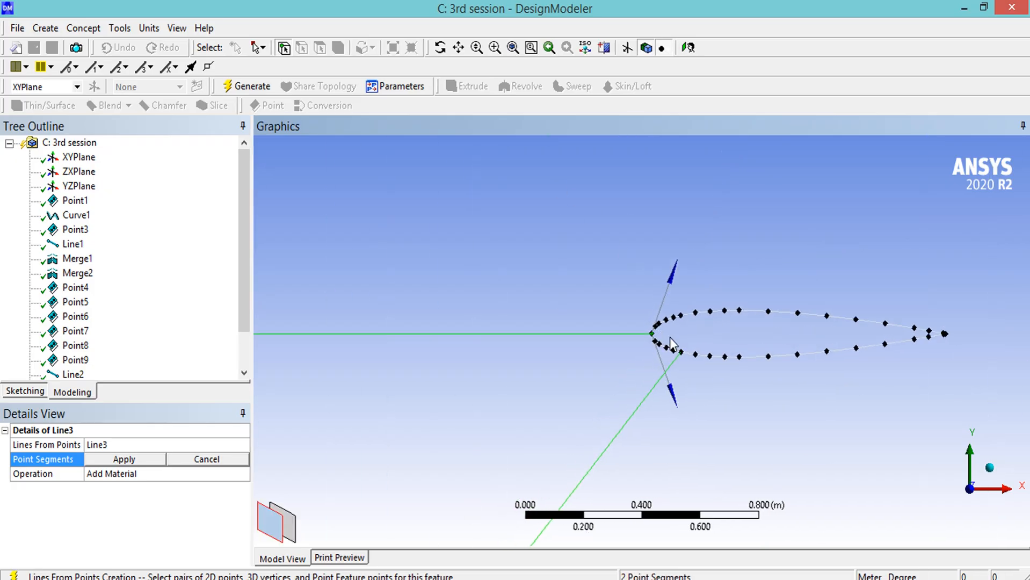
scroll(672, 343, up, 1)
click(696, 307)
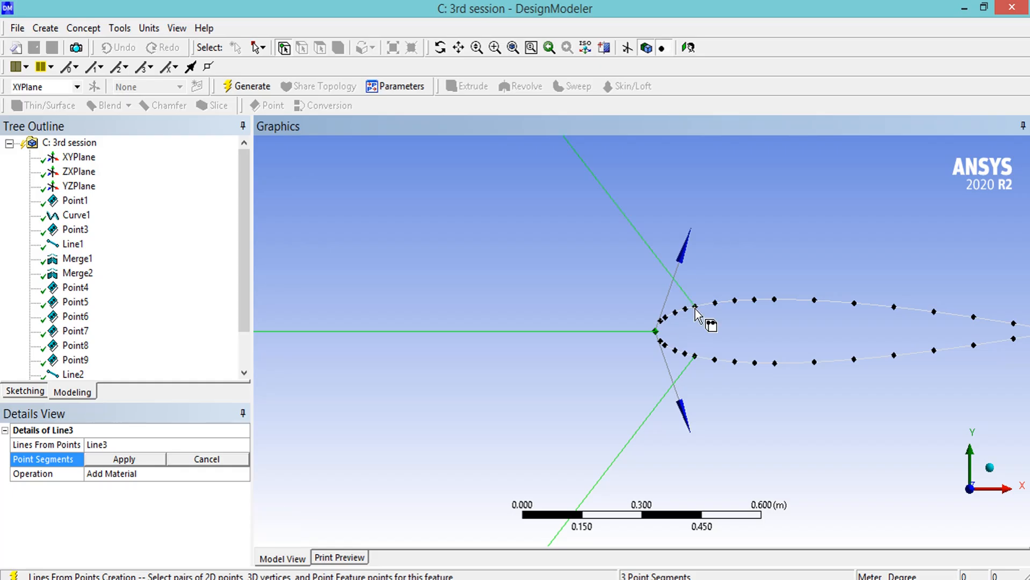
Add a line segment from the upper downstream corner to the second point ahead of the trailing edge on the airfoil's upper surface.
scroll(724, 349, down, 2)
scroll(726, 345, down, 2)
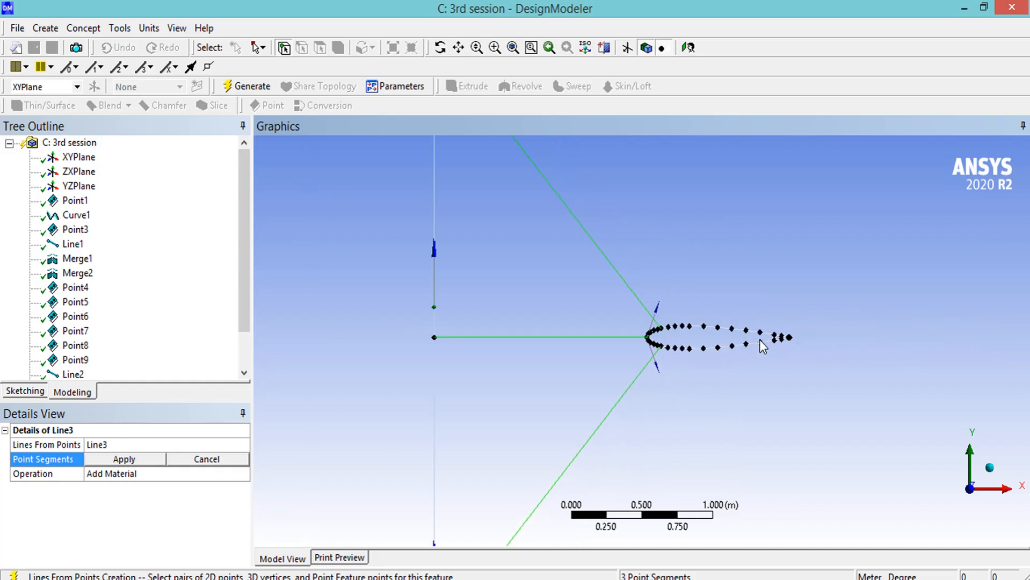
scroll(888, 319, up, 2)
scroll(935, 333, down, 4)
scroll(936, 332, down, 2)
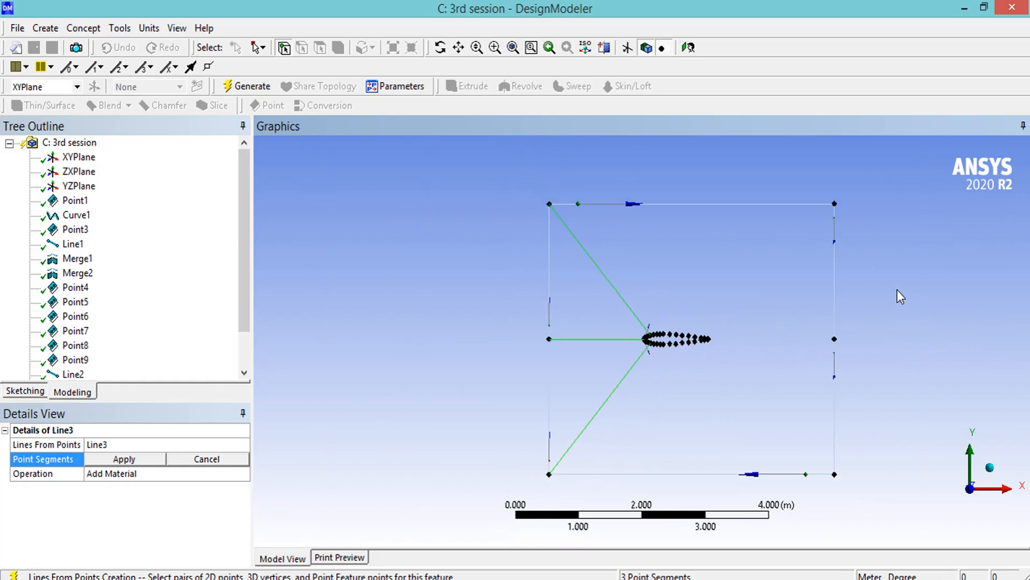
click(833, 204)
scroll(904, 363, up, 3)
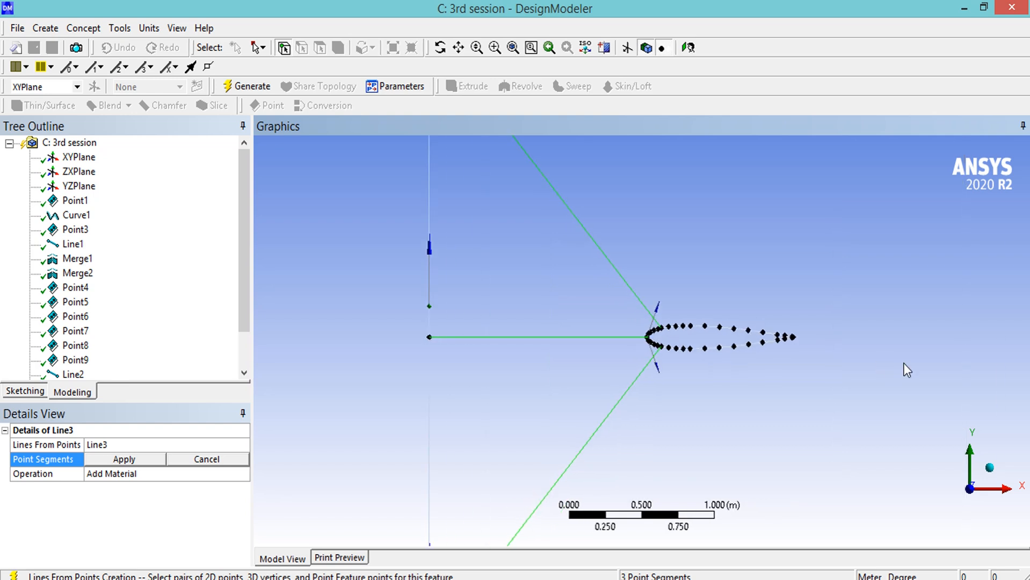
scroll(831, 336, up, 2)
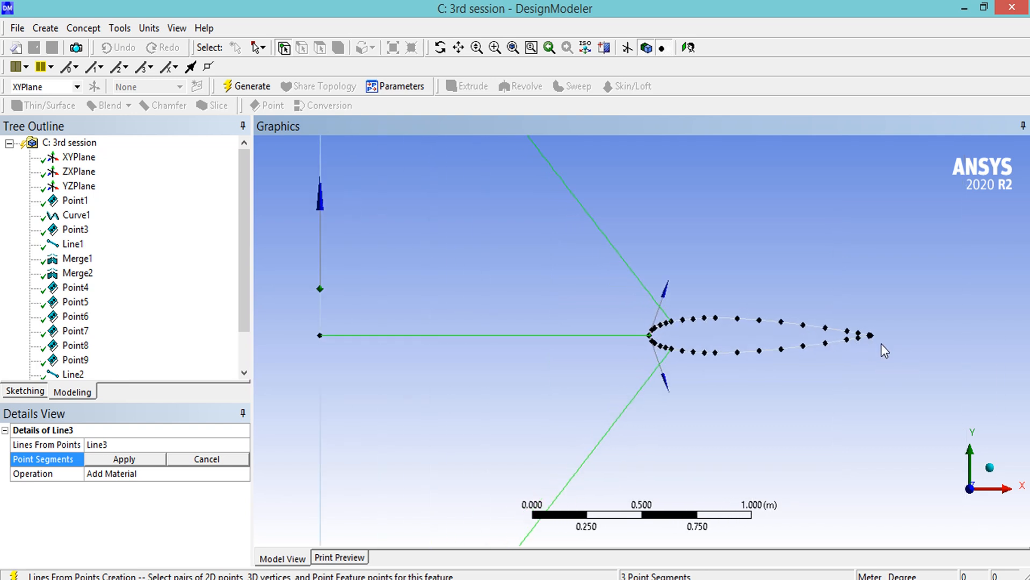
click(846, 334)
Add a line segment from the airfoil's trailing edge to the middle point of the downstream boundary.
scroll(846, 352, down, 2)
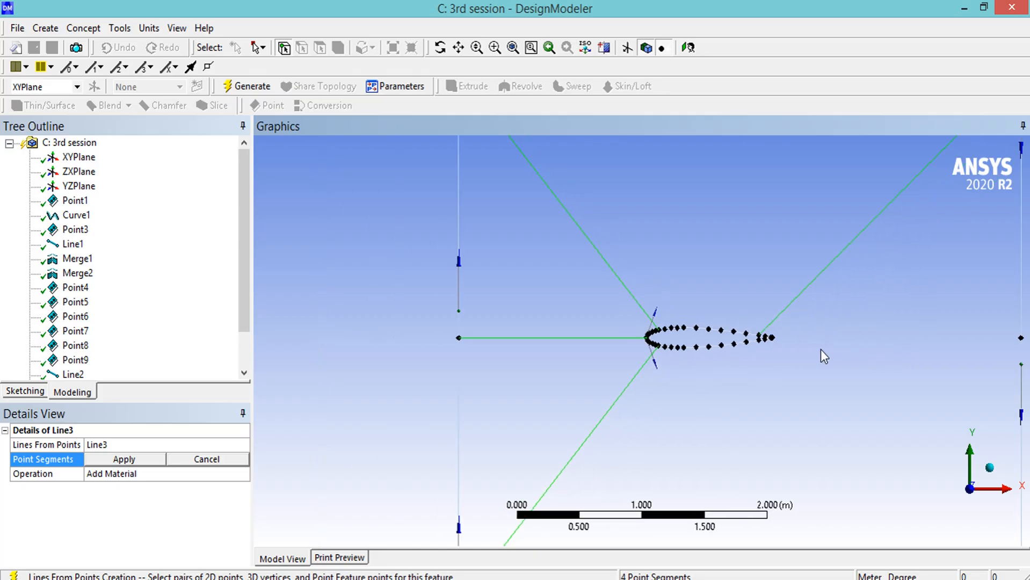
scroll(768, 336, up, 6)
scroll(563, 312, up, 2)
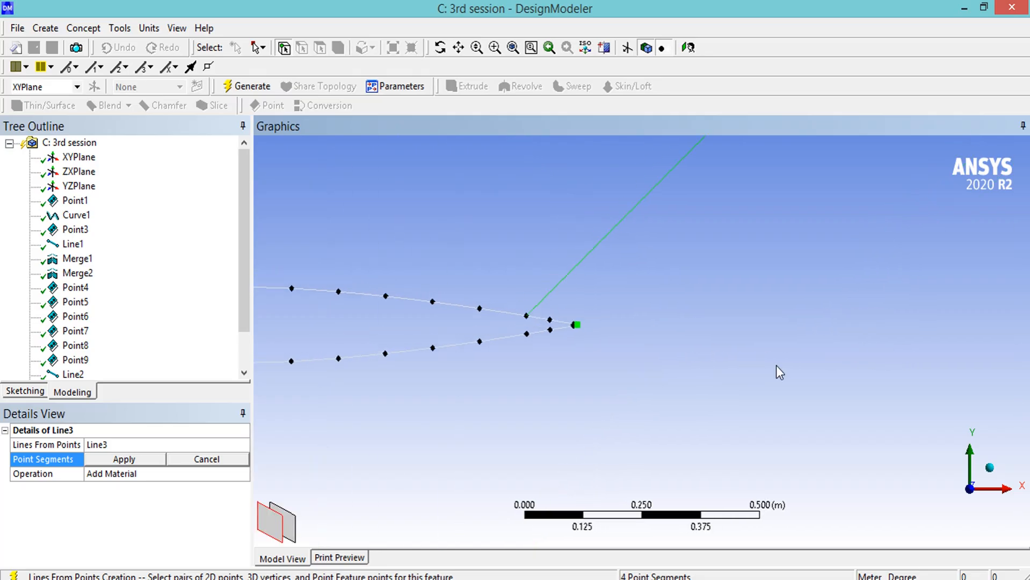
scroll(778, 371, down, 5)
click(880, 340)
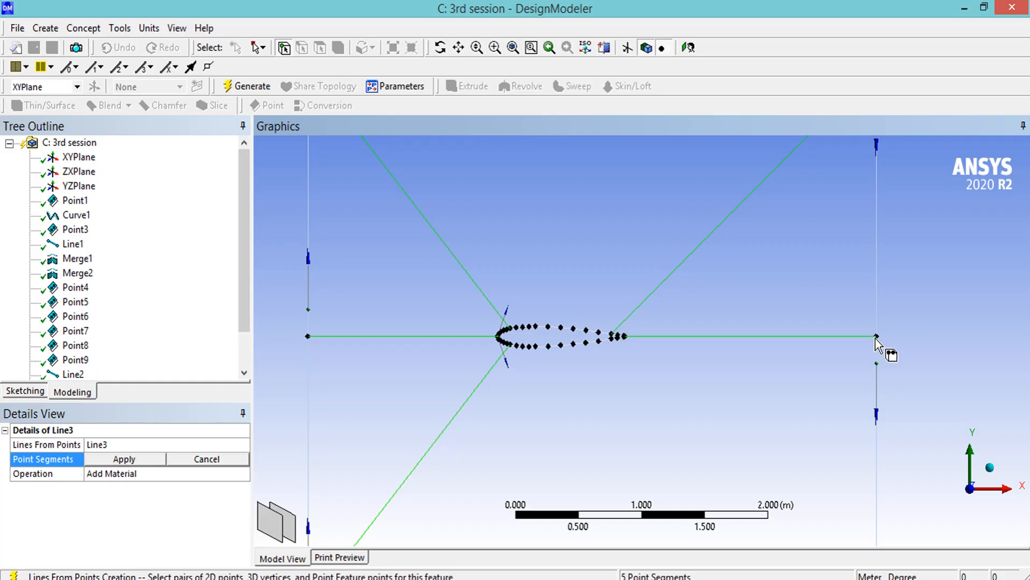
Add a segment from the second lower-surface point ahead of the trailing edge to the lower downstream corner, and generate the six dividing lines.
scroll(653, 360, up, 4)
click(578, 337)
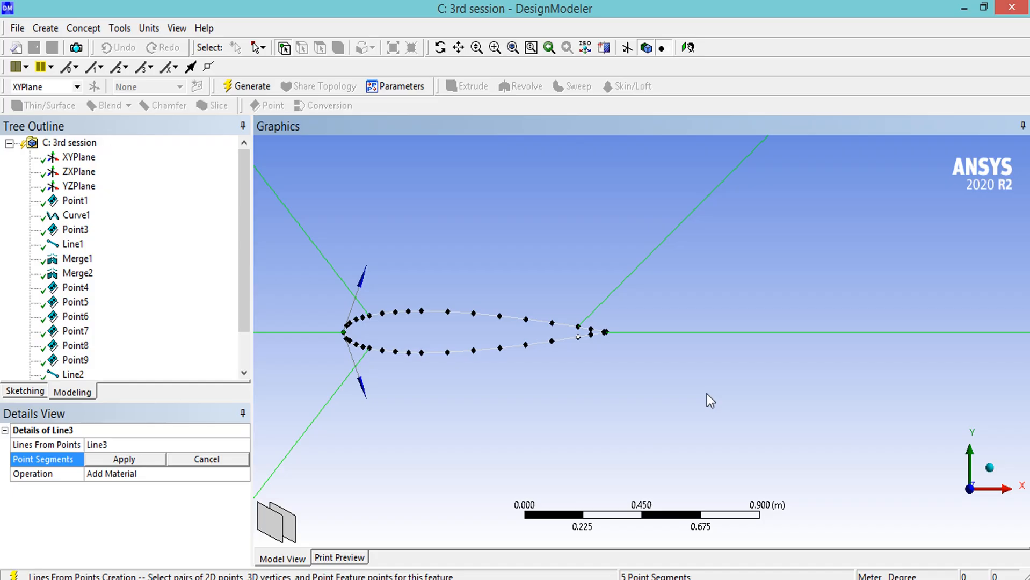
scroll(707, 401, down, 5)
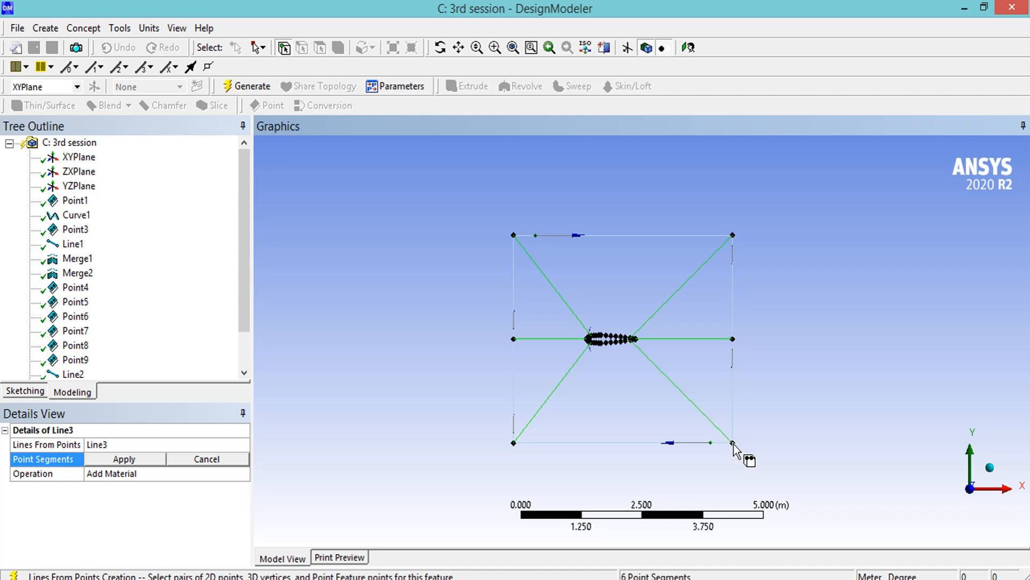
click(248, 86)
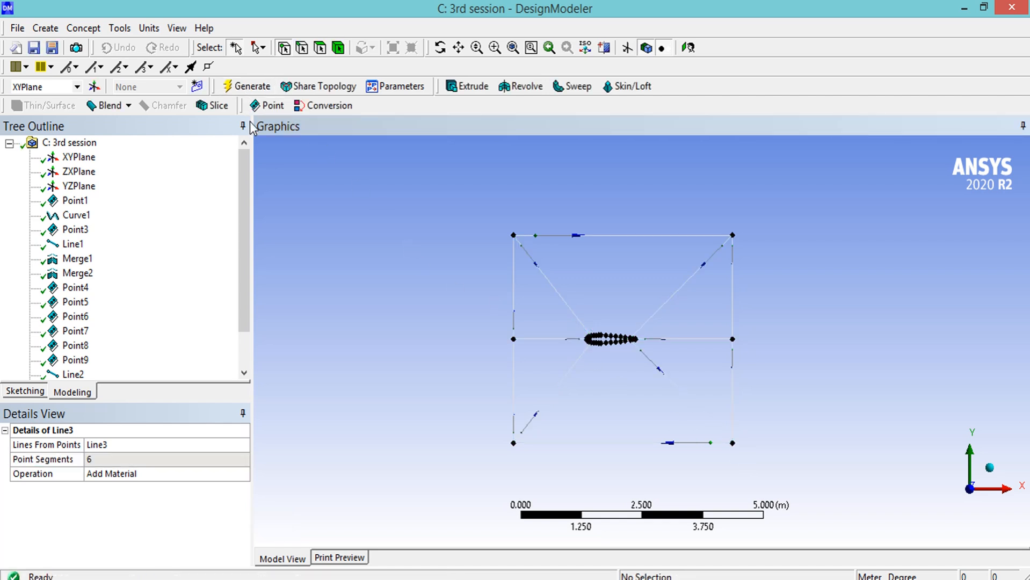
Generate a surface from the four edges enclosing the lower upstream region between the airfoil nose and the outer boundary.
click(86, 29)
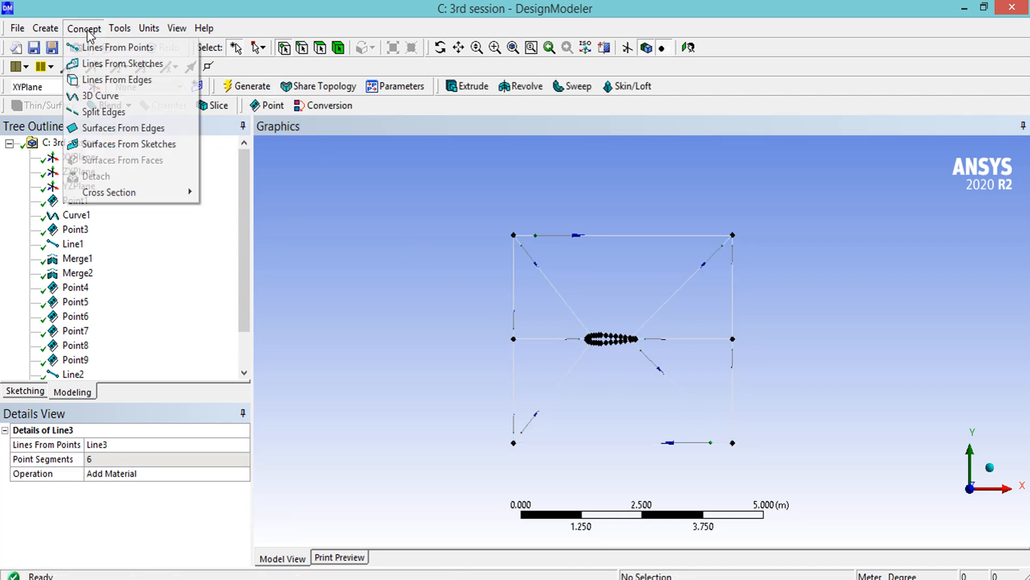
click(106, 130)
click(539, 407)
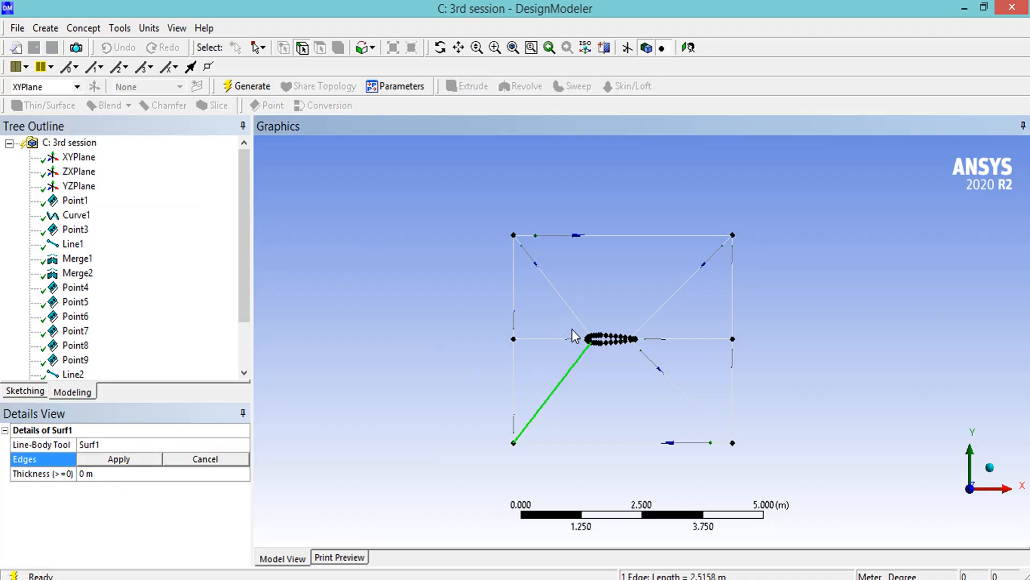
scroll(569, 330, up, 5)
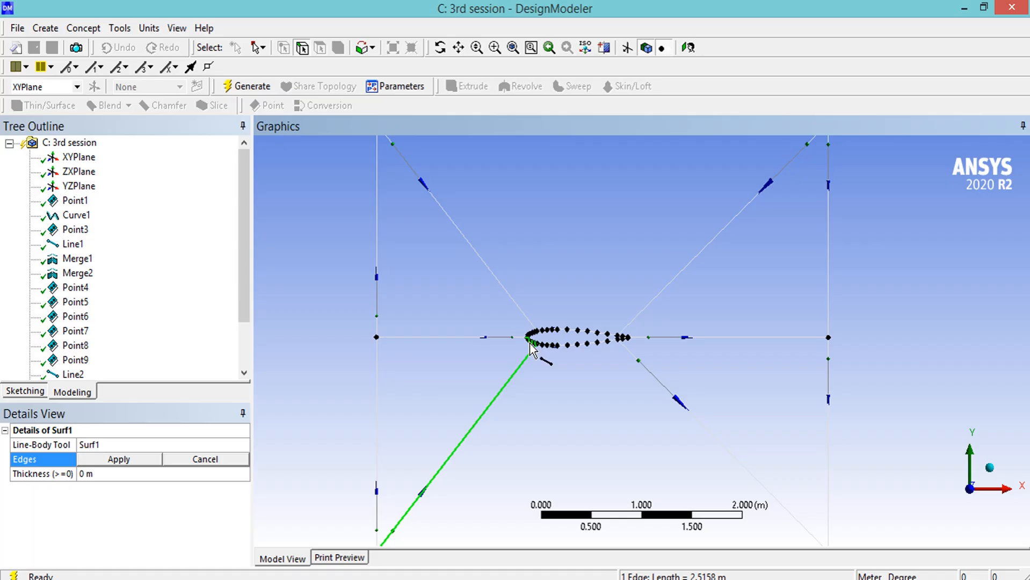
ctrl+click(530, 343)
ctrl+click(490, 338)
ctrl+click(378, 427)
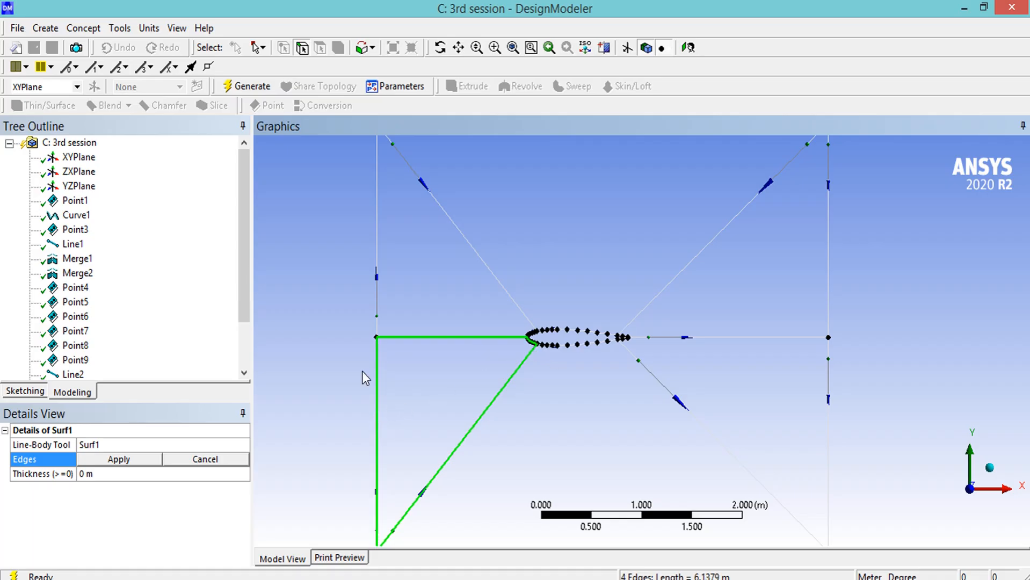
click(248, 86)
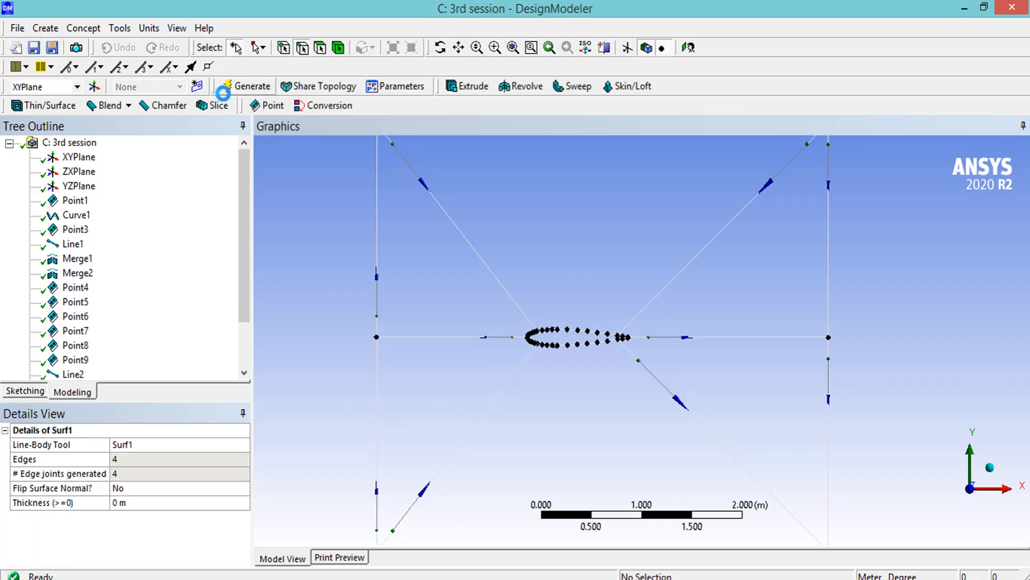
Generate a surface from the four edges enclosing the upper upstream region between the airfoil nose and the outer boundary.
click(83, 28)
click(94, 128)
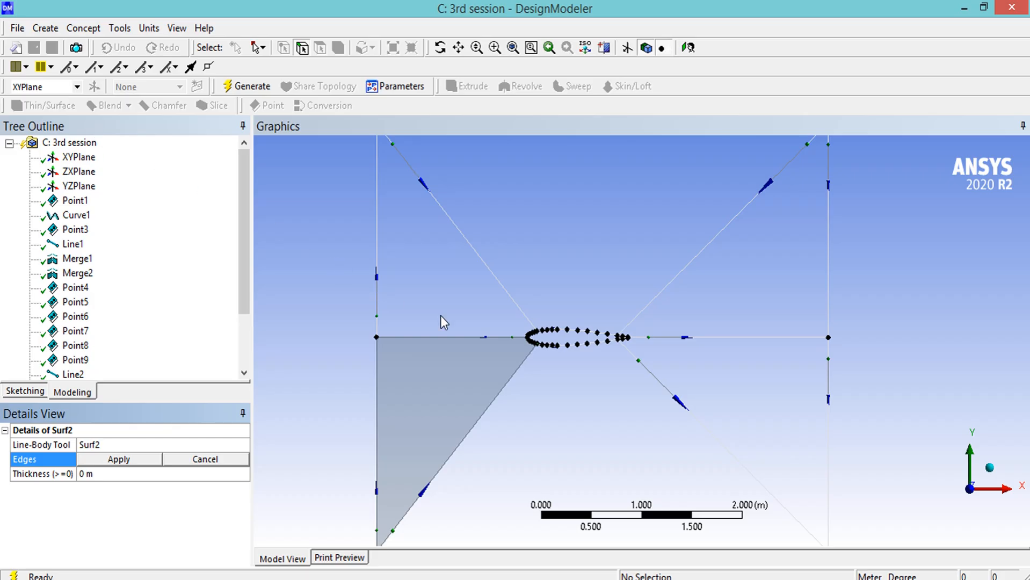
click(459, 338)
ctrl+click(531, 340)
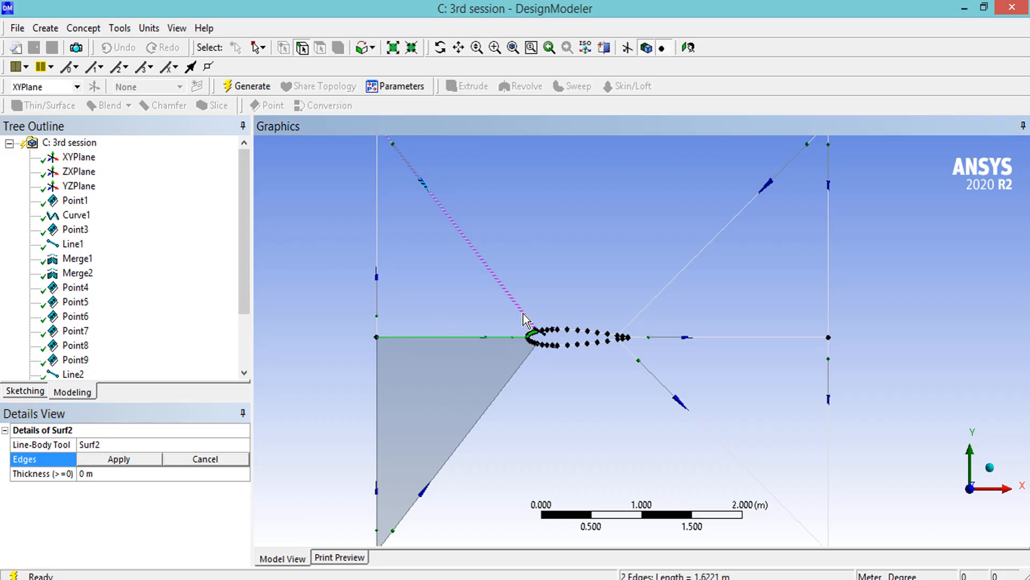
ctrl+click(524, 320)
ctrl+click(376, 261)
click(247, 86)
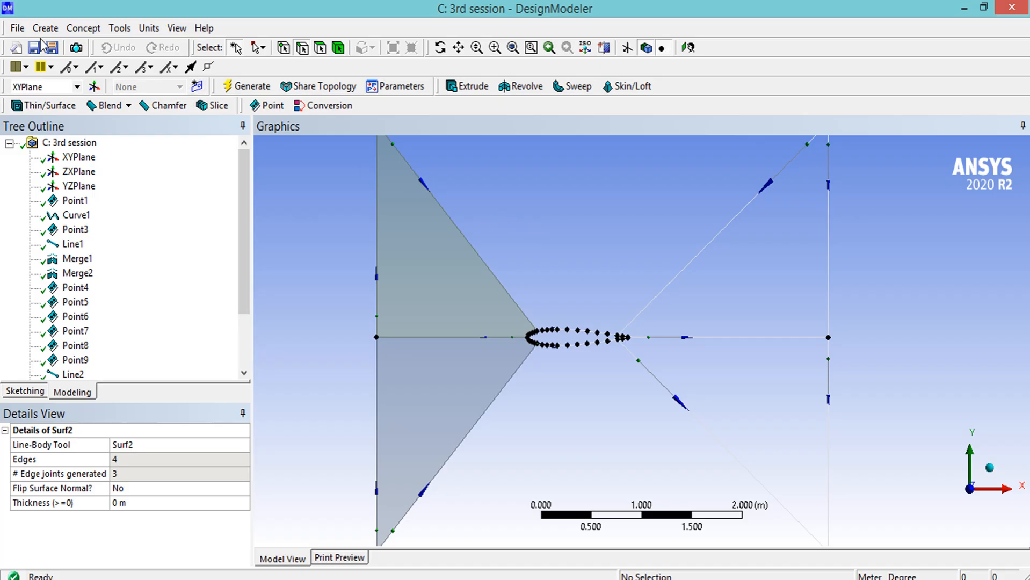
Generate a surface from the airfoil's upper edge, the two upper diagonal lines and the domain's upper boundary.
click(84, 28)
click(129, 128)
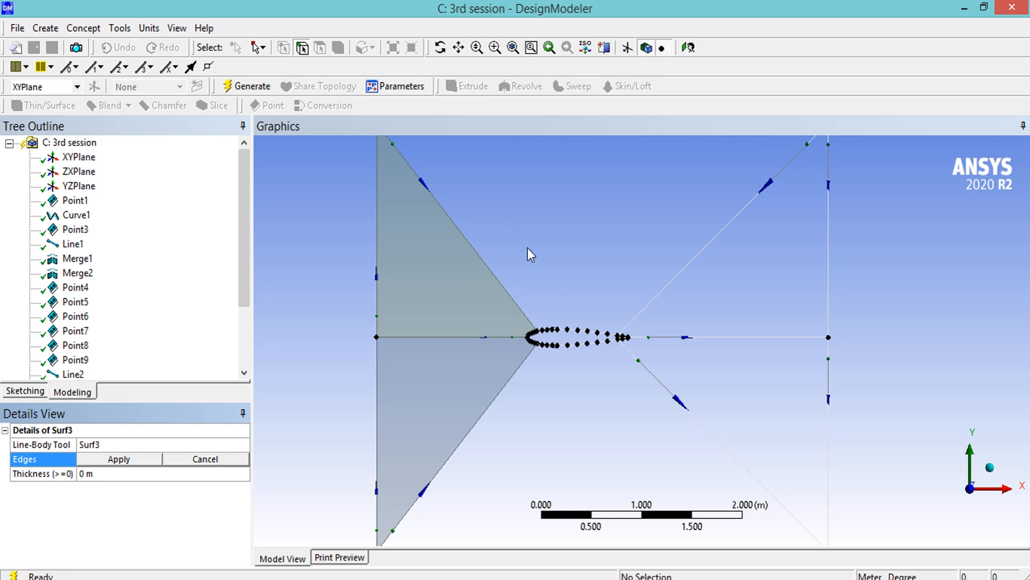
click(522, 310)
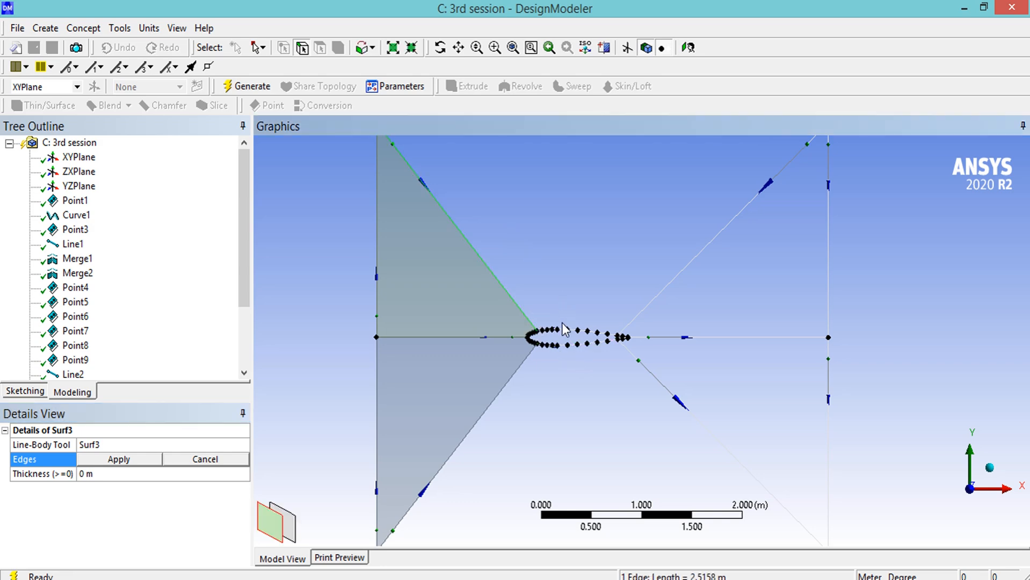
ctrl+click(580, 330)
ctrl+click(643, 311)
scroll(641, 309, down, 2)
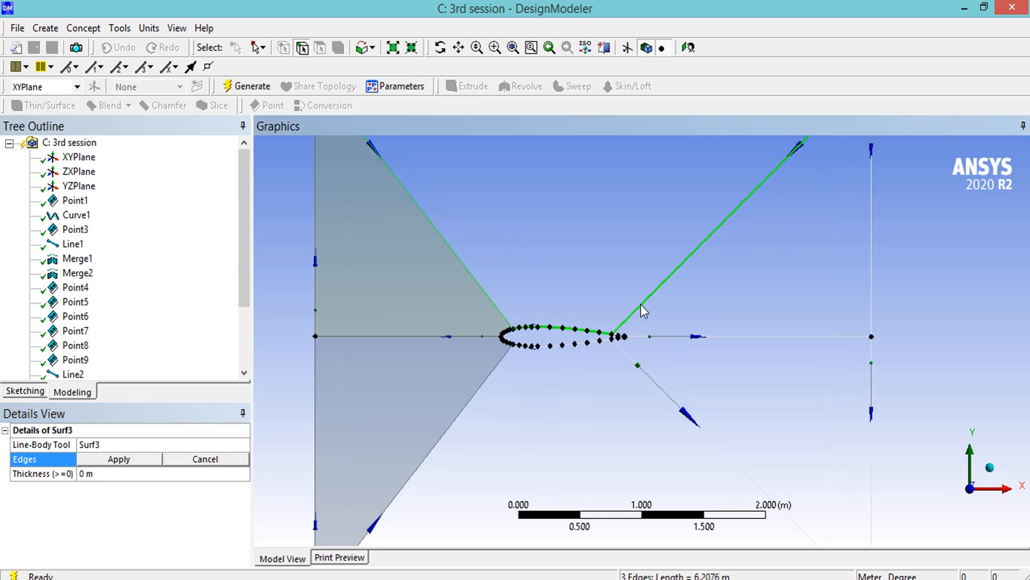
ctrl+click(558, 158)
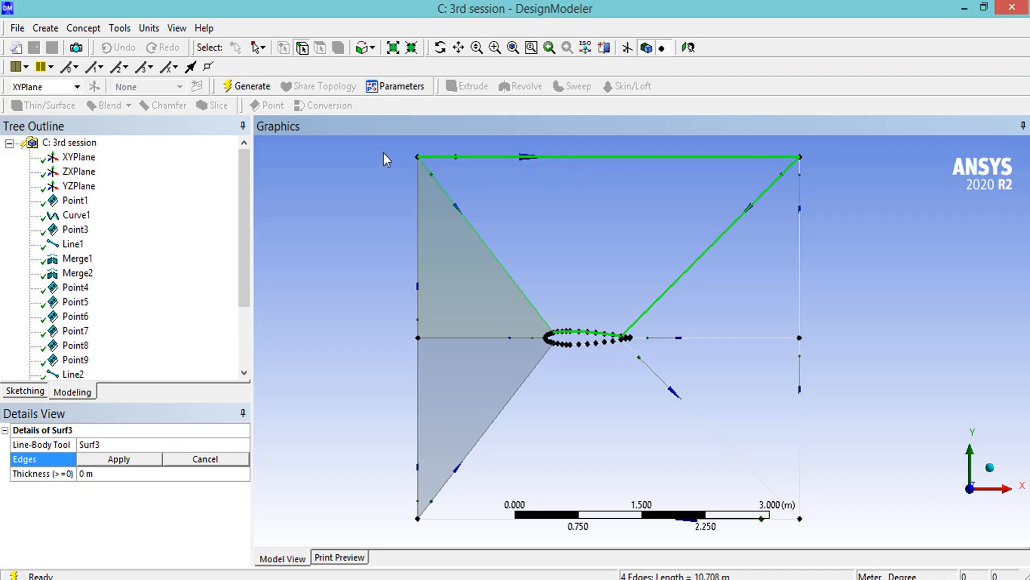
click(249, 87)
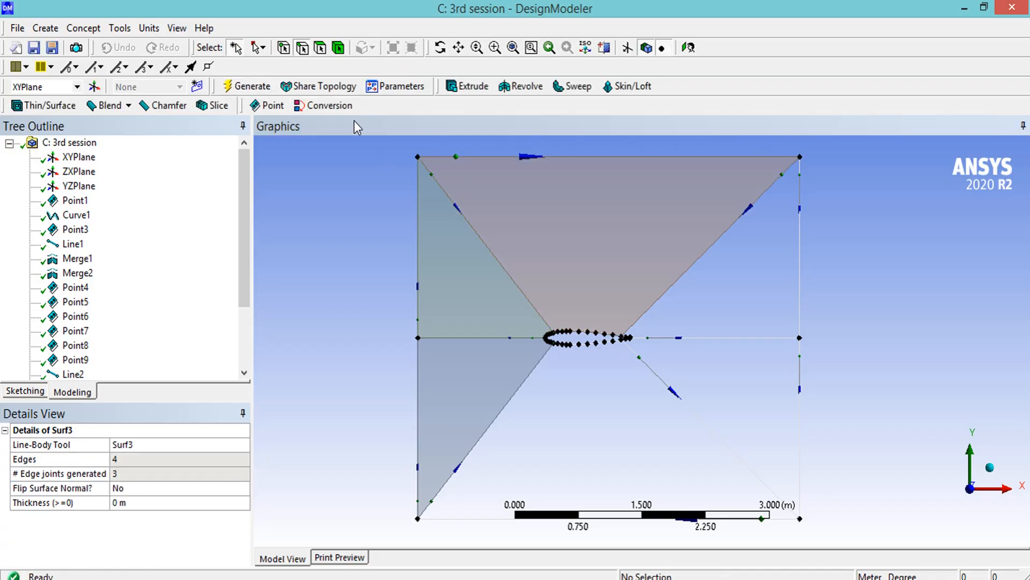
Generate a surface from the four edges enclosing the upper downstream region, including the short upper edge at the airfoil's trailing edge.
click(85, 28)
click(116, 128)
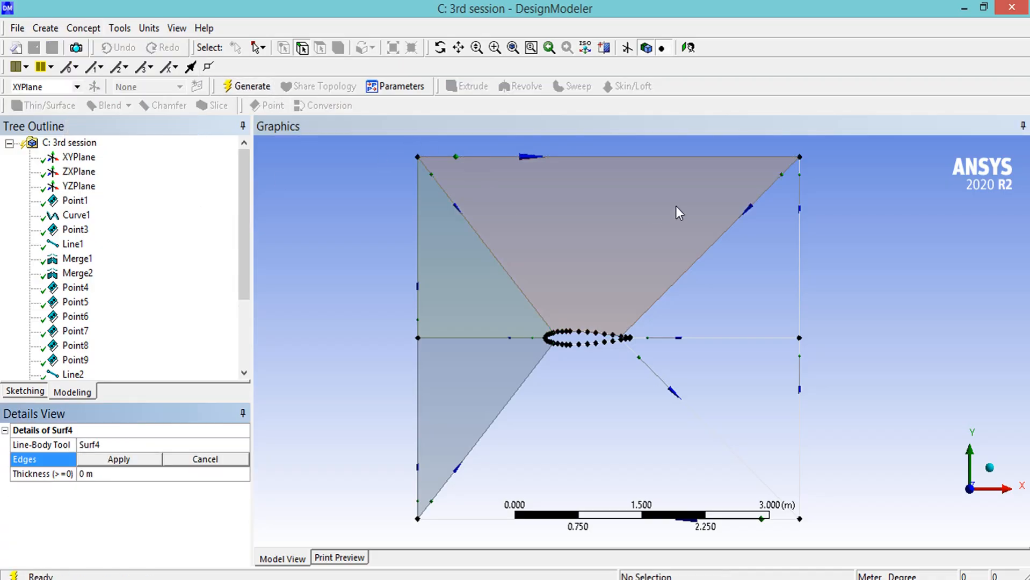
click(749, 207)
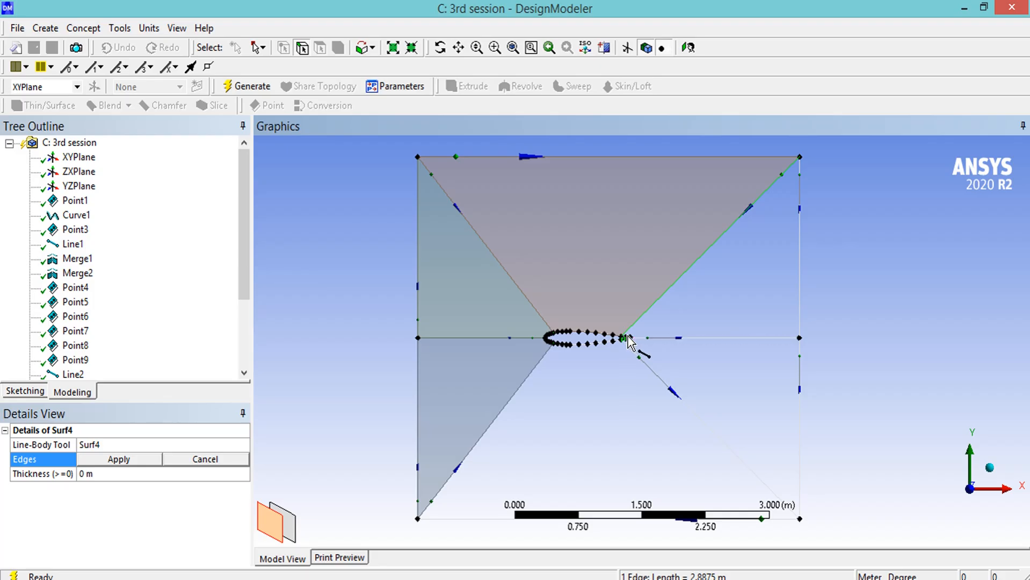
scroll(629, 336, down, 2)
scroll(643, 344, up, 3)
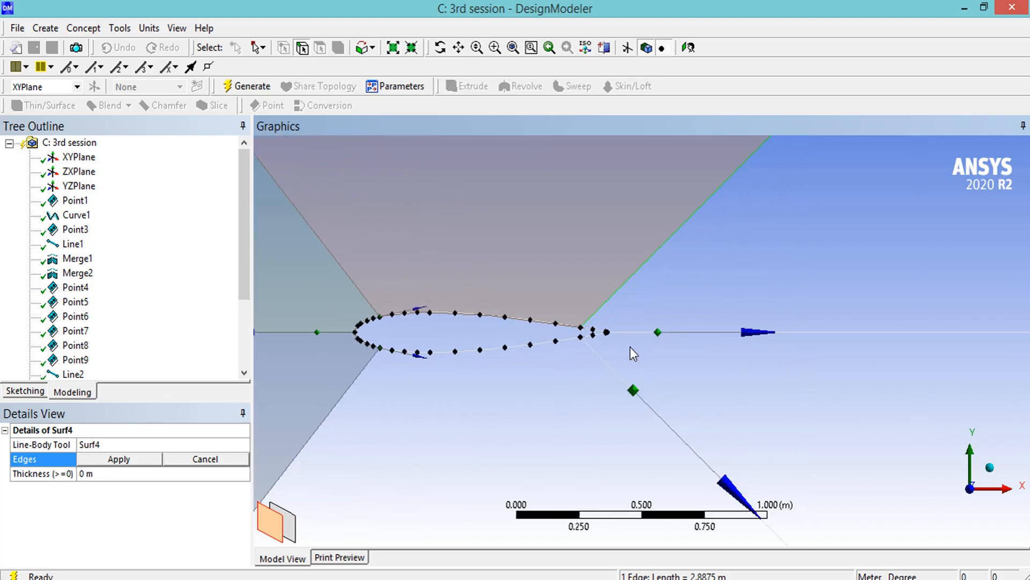
ctrl+click(599, 333)
click(669, 332)
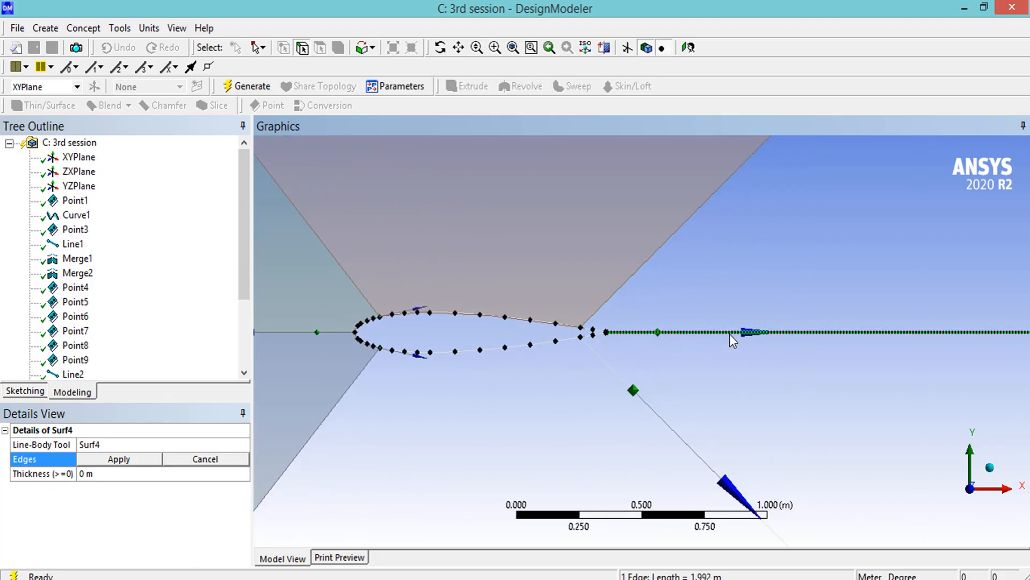
click(642, 265)
ctrl+click(600, 331)
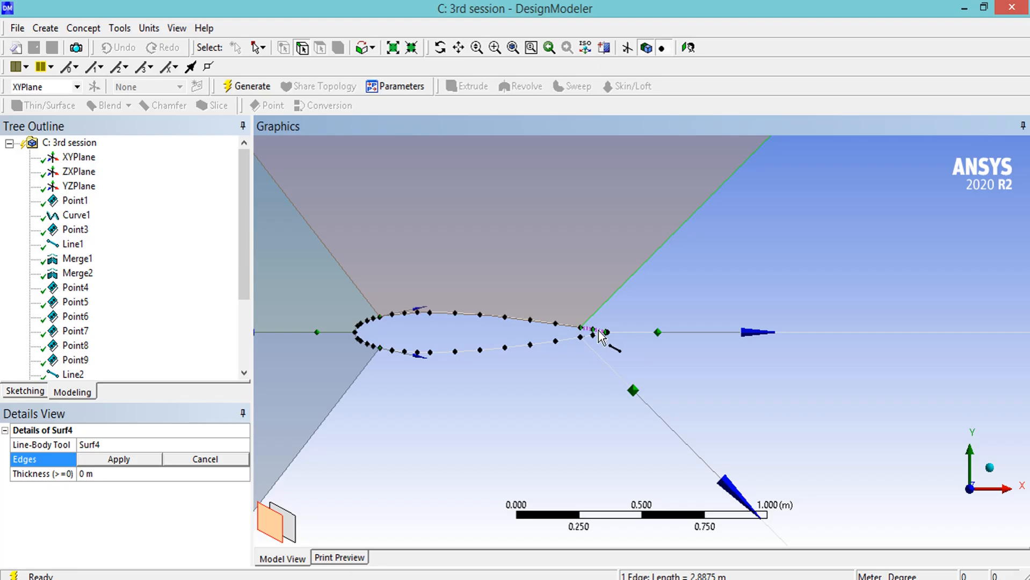
ctrl+click(704, 332)
scroll(776, 339, up, 2)
scroll(788, 342, down, 5)
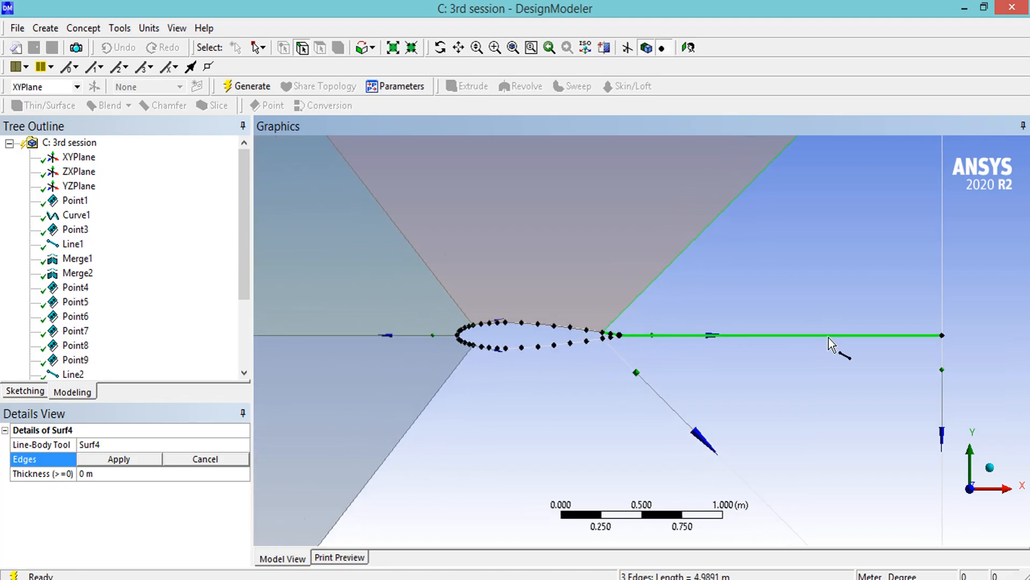
ctrl+click(798, 280)
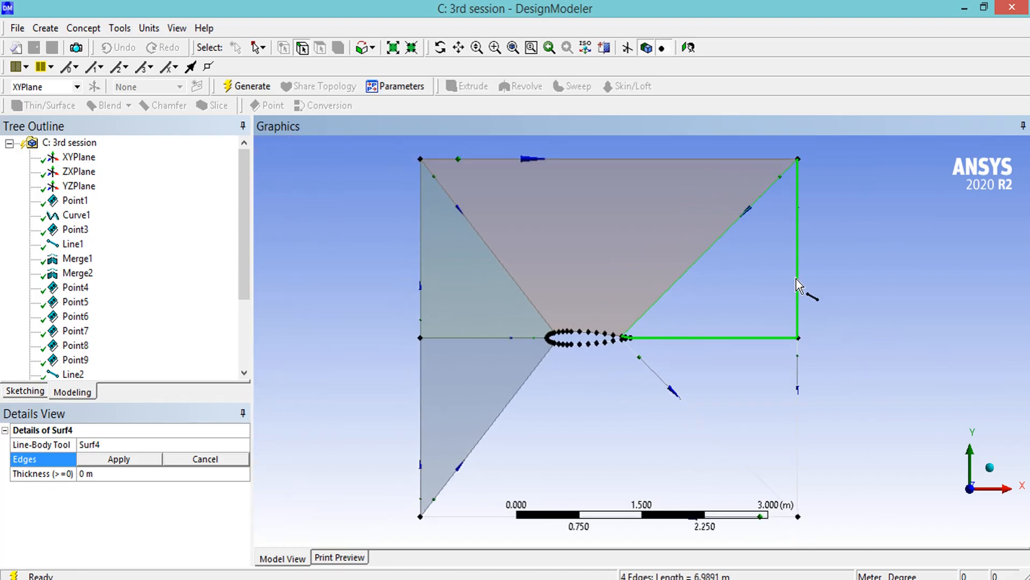
click(242, 86)
Generate a surface from the four edges enclosing the lower downstream region between the trailing edge and the outer boundary.
click(82, 28)
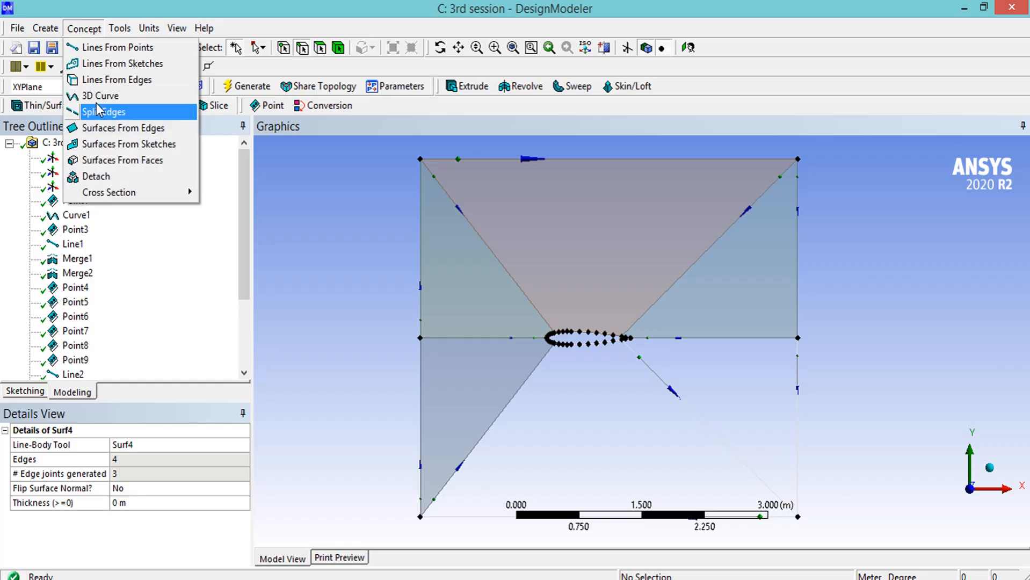
click(99, 127)
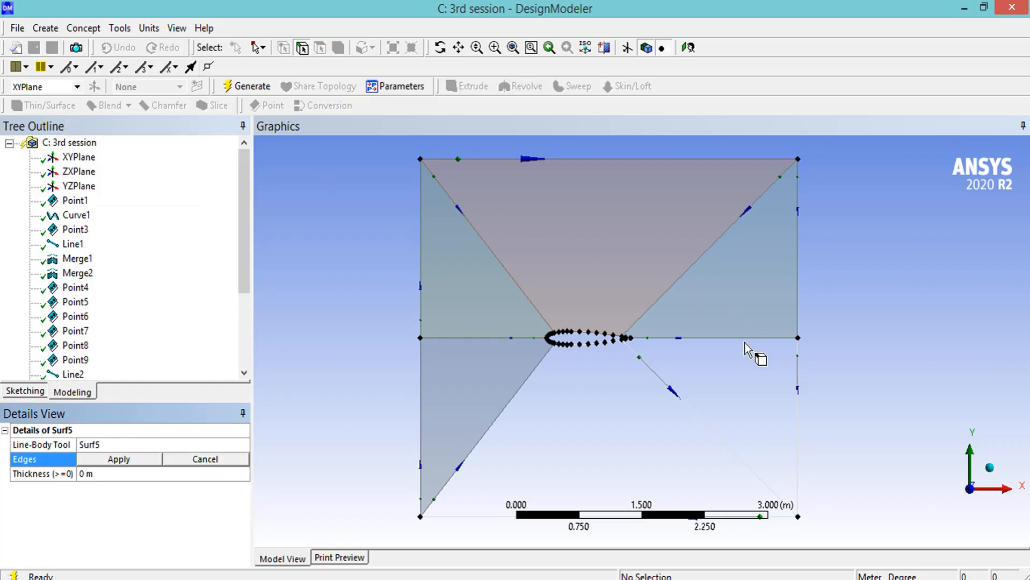
click(719, 338)
scroll(649, 355, up, 3)
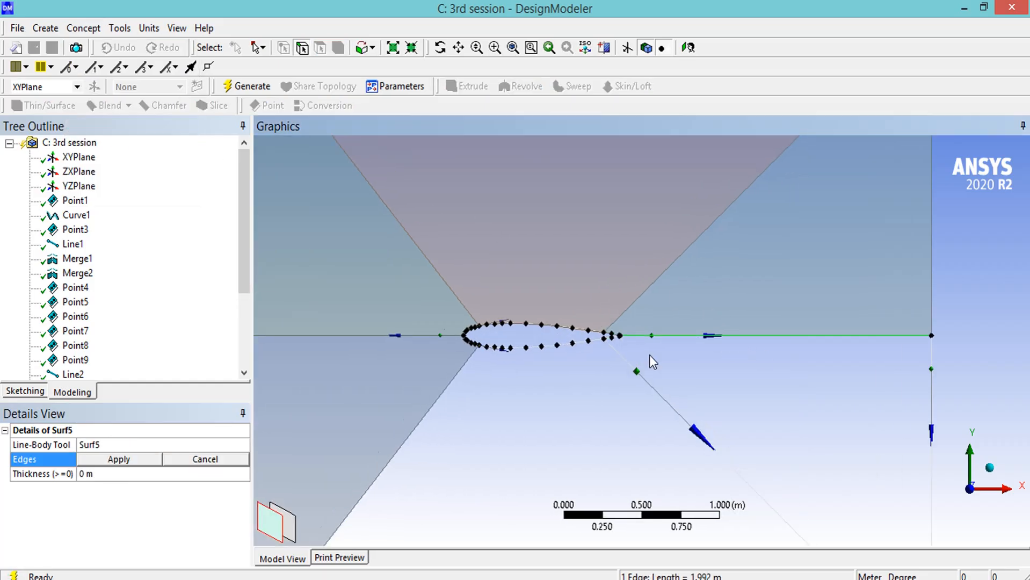
ctrl+click(646, 386)
ctrl+click(998, 398)
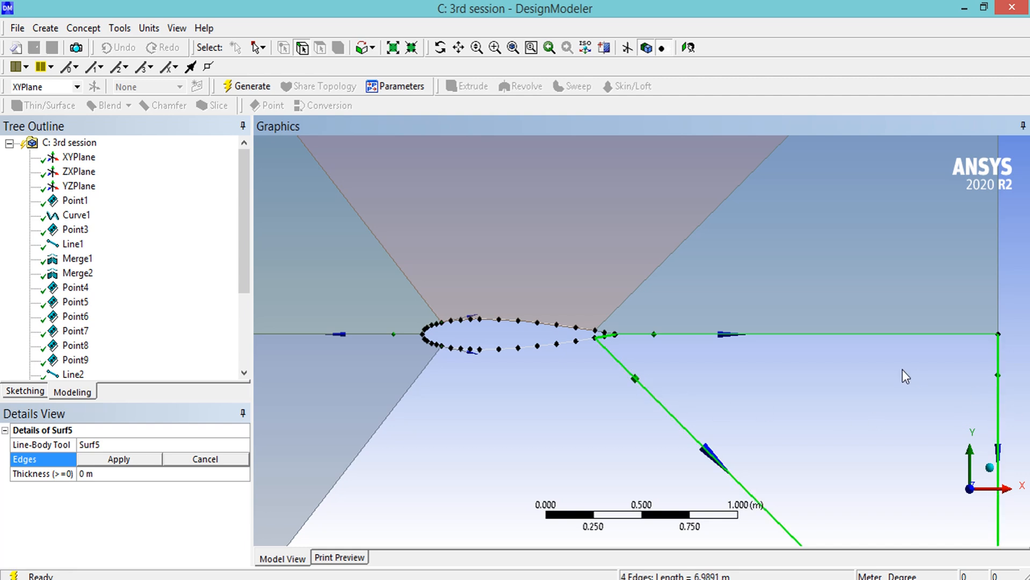
click(267, 87)
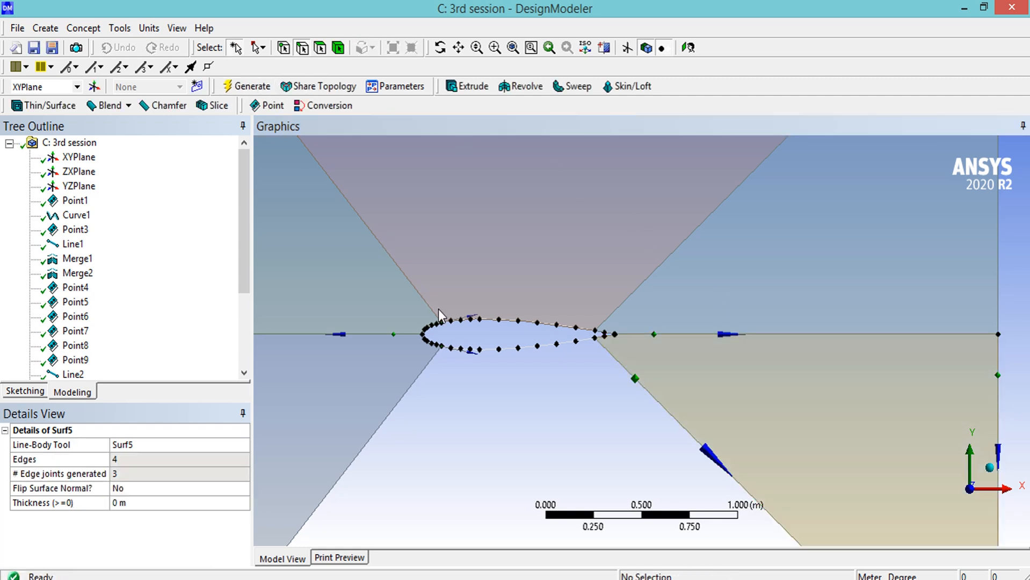
Generate a surface from the airfoil's lower edge, the two lower diagonal lines and the domain's lower boundary.
click(84, 28)
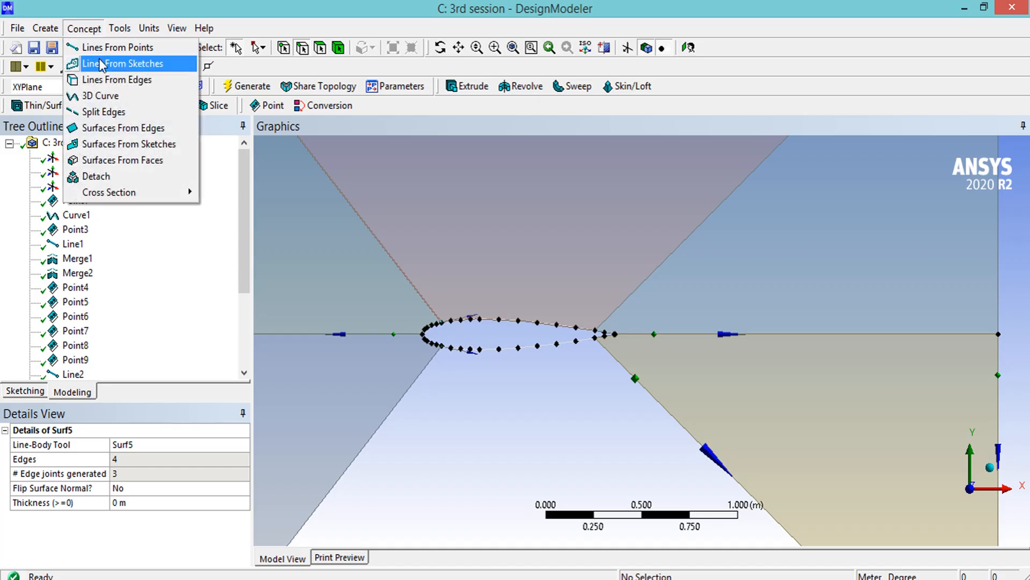
click(107, 129)
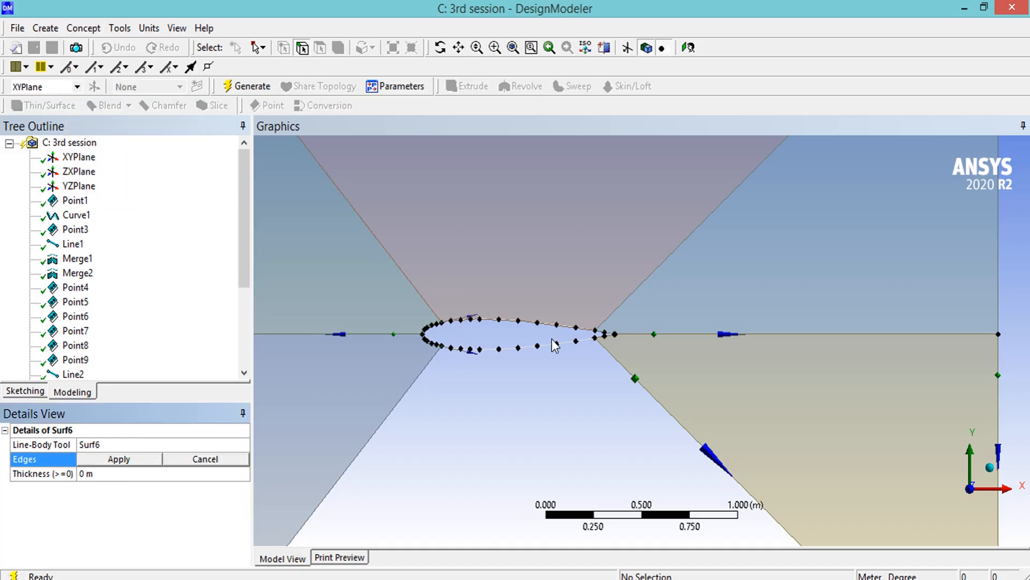
click(513, 348)
ctrl+click(418, 378)
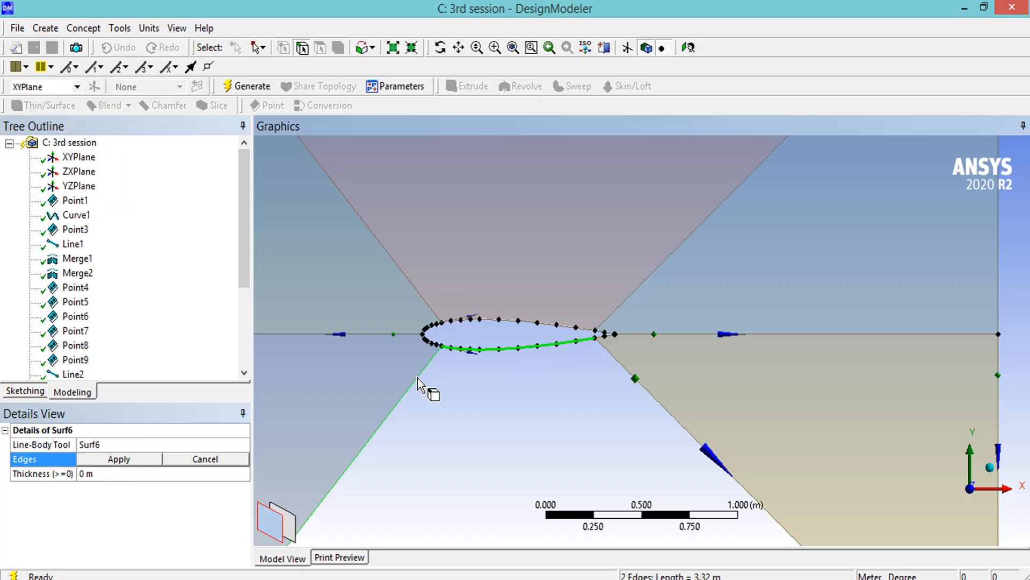
scroll(556, 411, up, 1)
scroll(556, 412, down, 3)
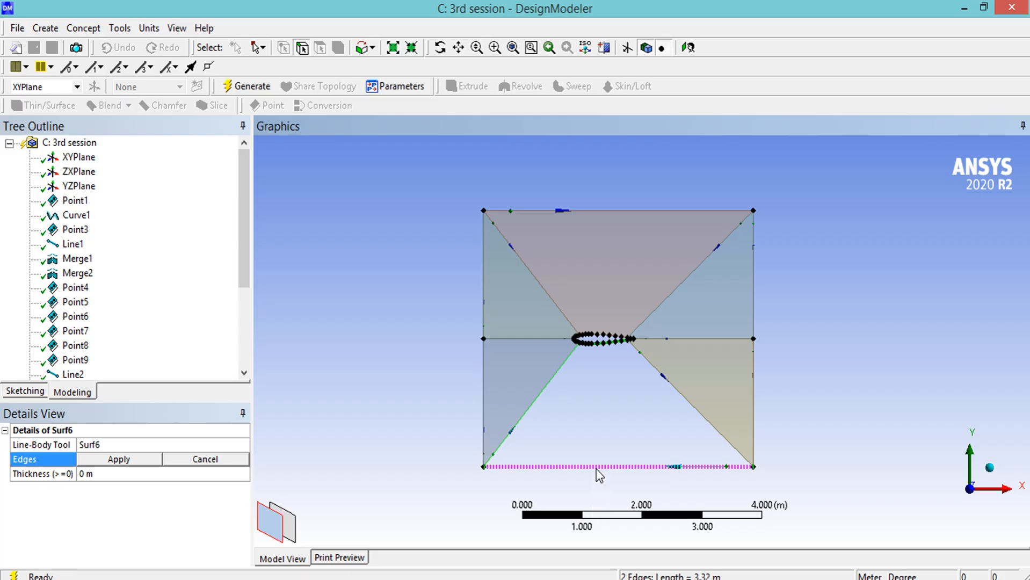
ctrl+click(596, 467)
ctrl+click(695, 406)
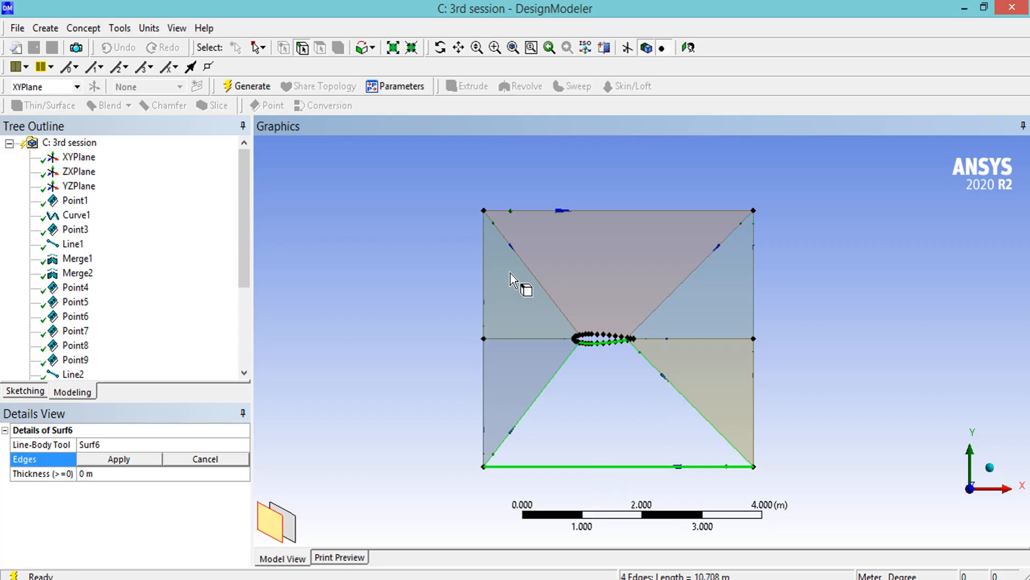
click(232, 91)
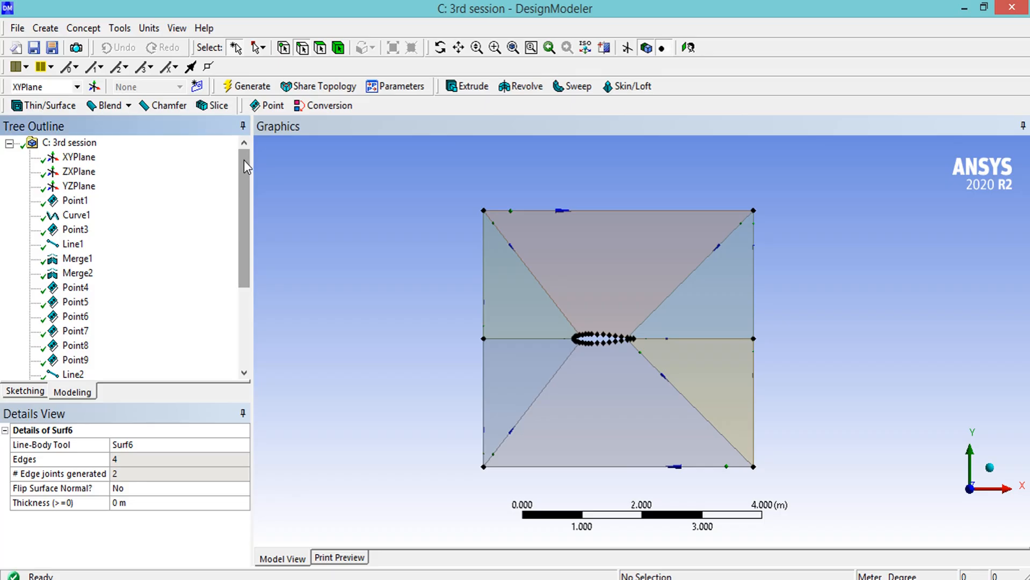
Expand the list of parts and bodies in the model tree and suppress the line body.
drag(245, 160, 247, 284)
click(30, 361)
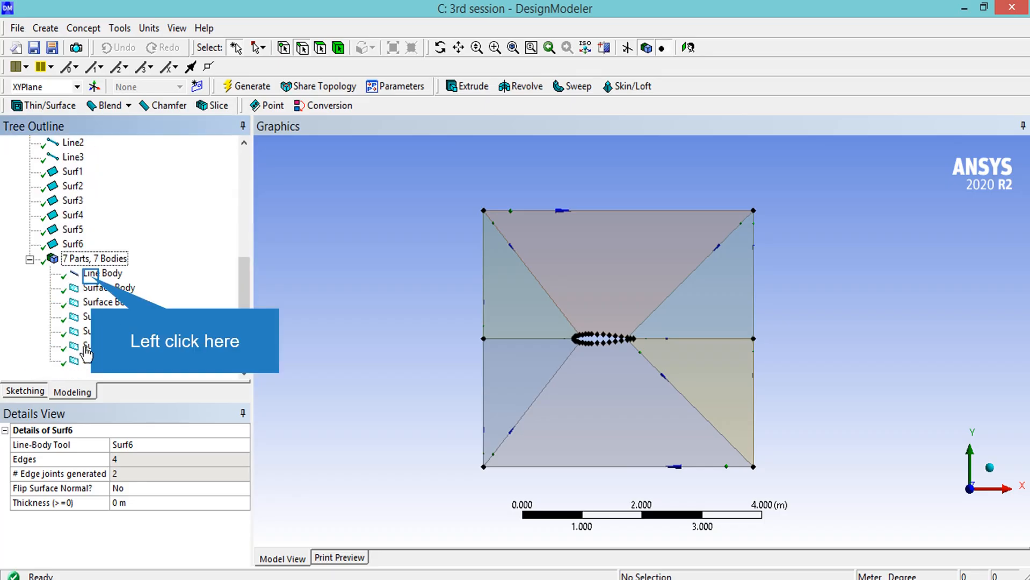
click(91, 277)
right_click(92, 277)
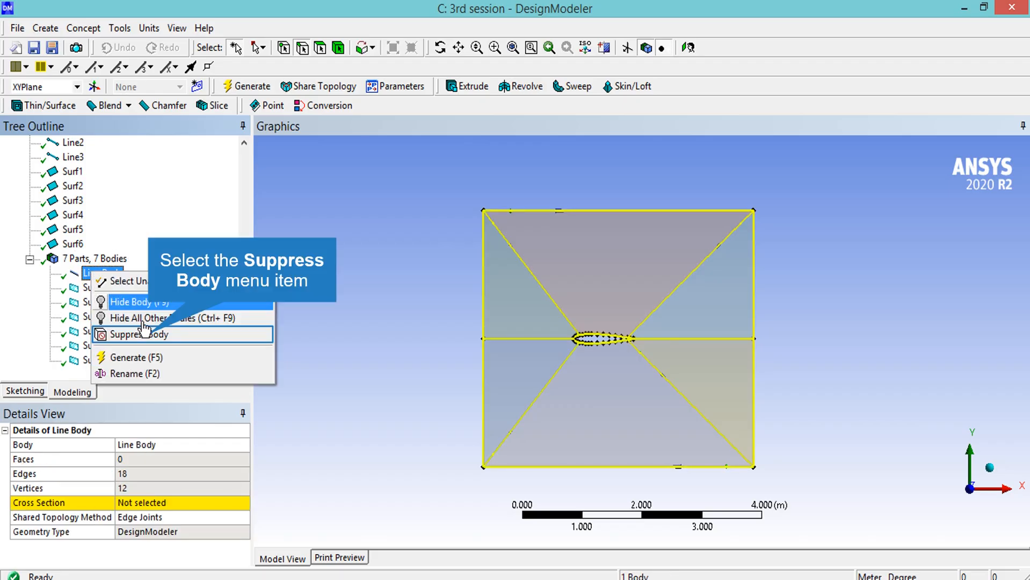
click(151, 334)
Form a new part from the six surface bodies and change the part's Fluid/Solid setting.
click(102, 288)
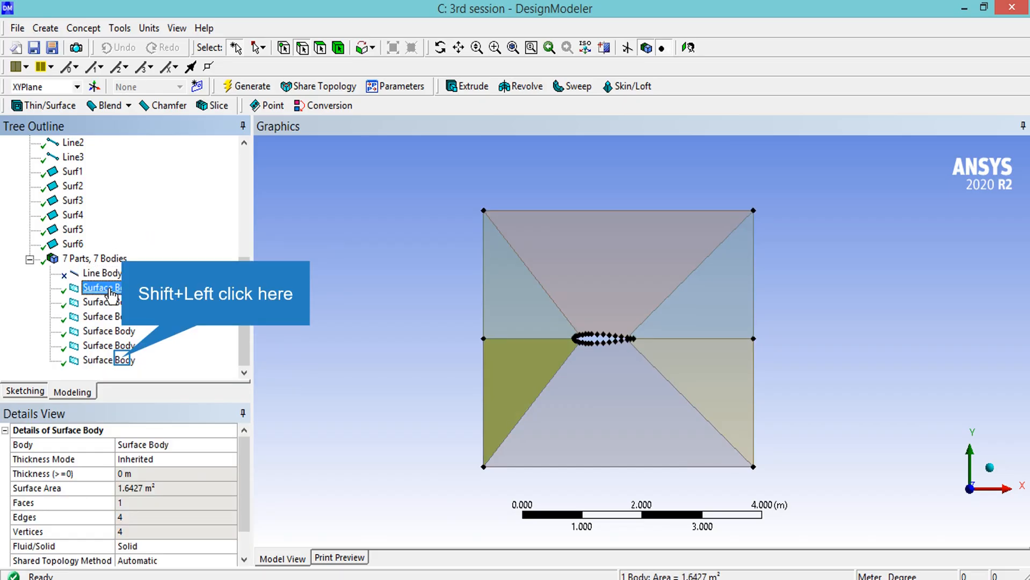
shift+click(129, 360)
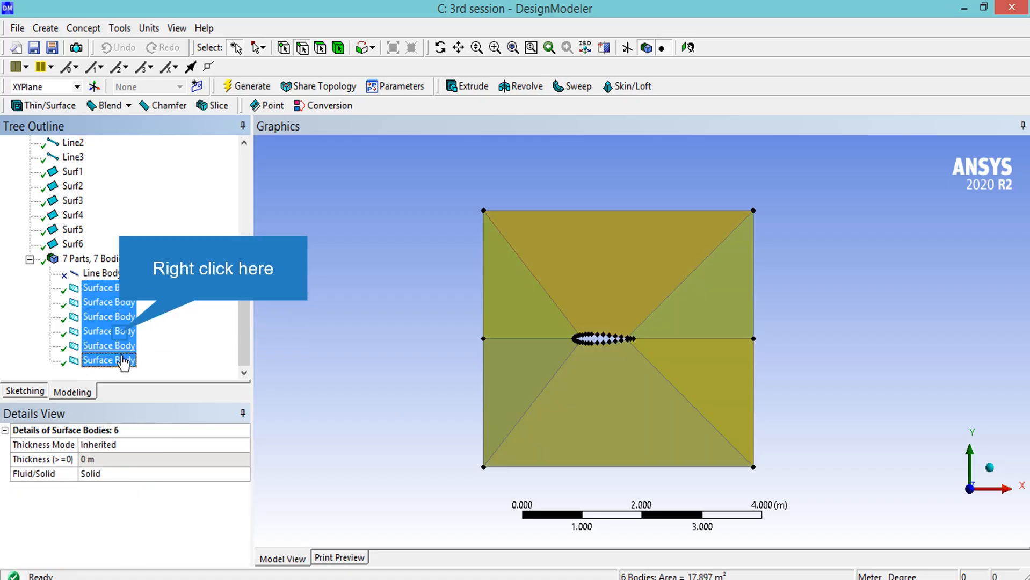
right_click(121, 338)
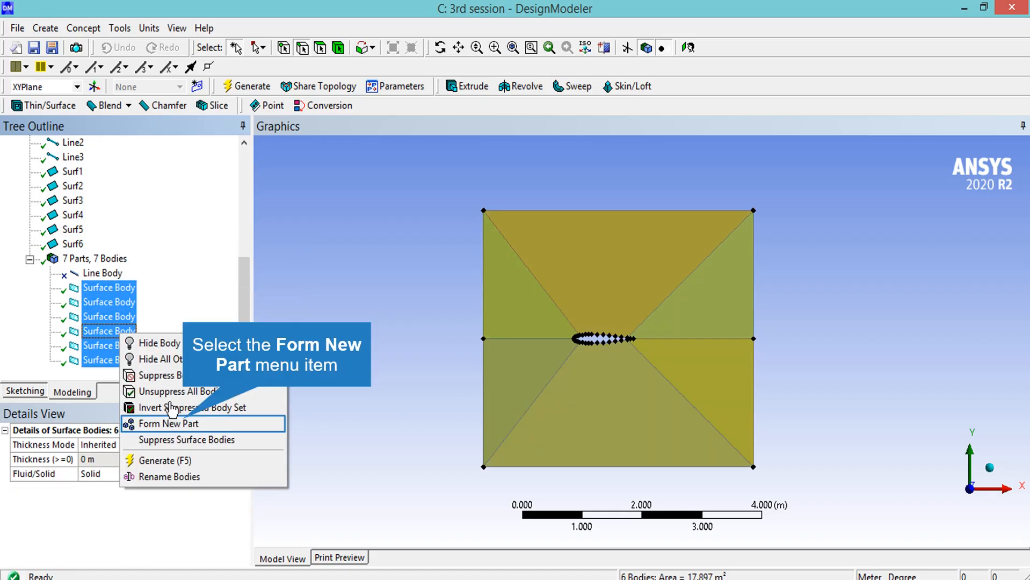
click(185, 424)
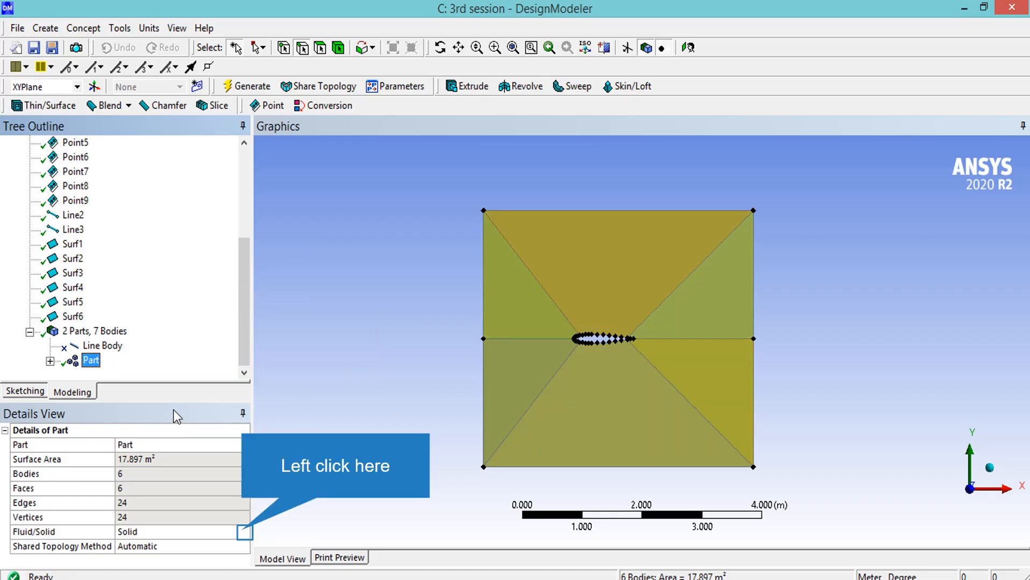
click(241, 530)
click(217, 543)
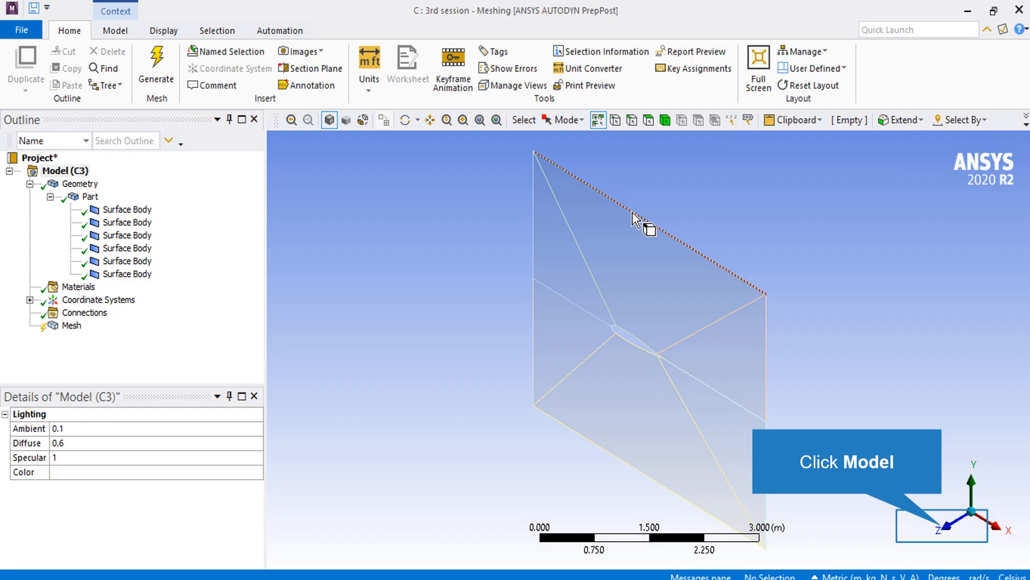
In ANSYS Meshing, view the model along the Z axis and collapse the Geometry branch of the outline.
click(940, 524)
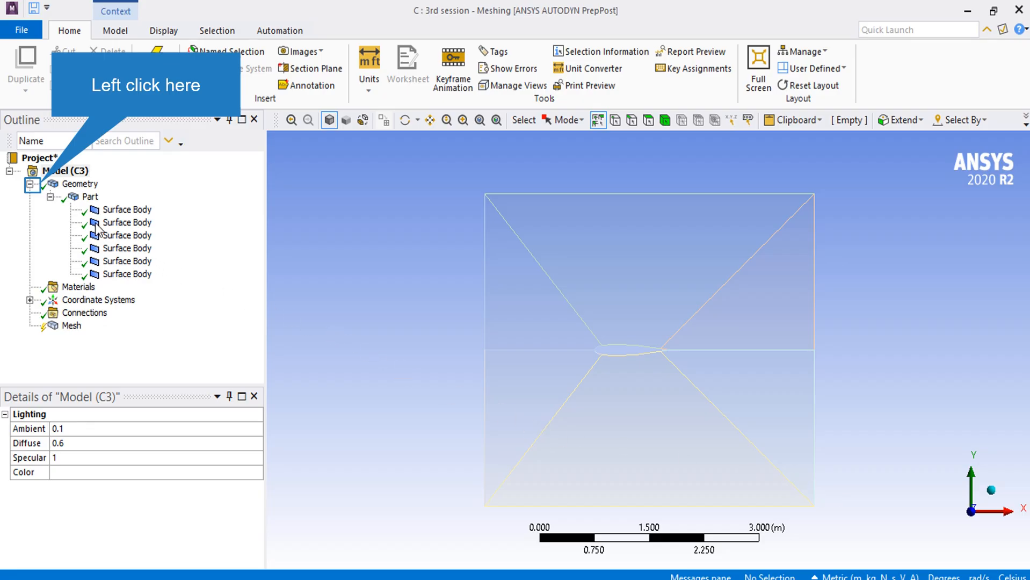
click(30, 184)
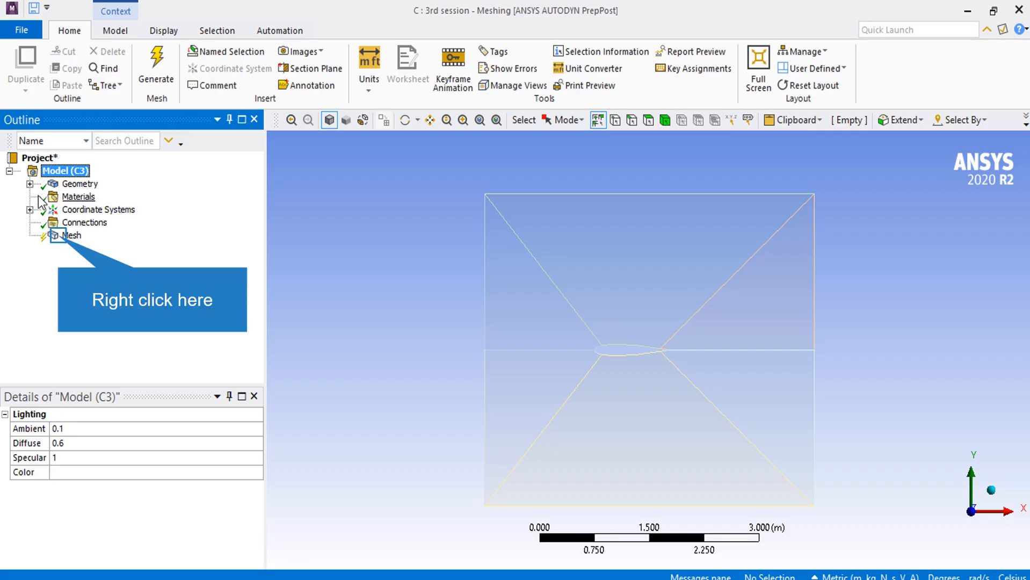
Insert a mesh sizing scoped to the six internal edges: the four diagonals and the two horizontal lines running out from the airfoil.
right_click(63, 235)
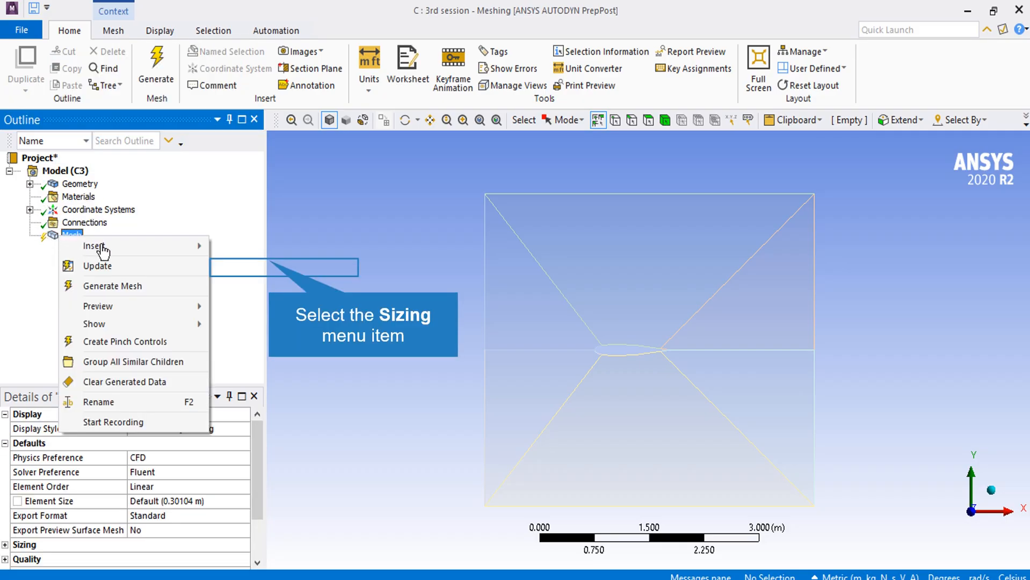
click(270, 262)
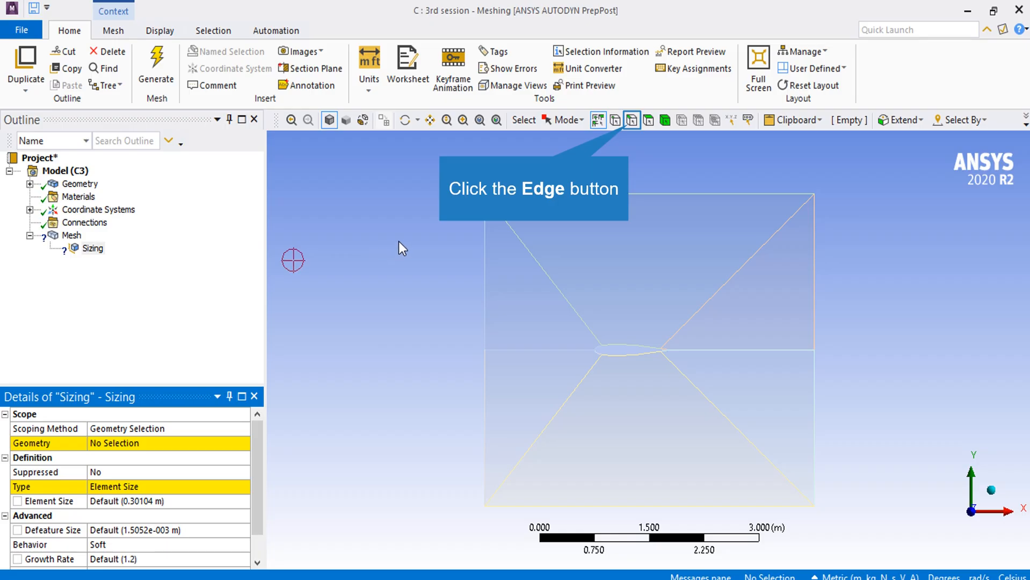
click(631, 121)
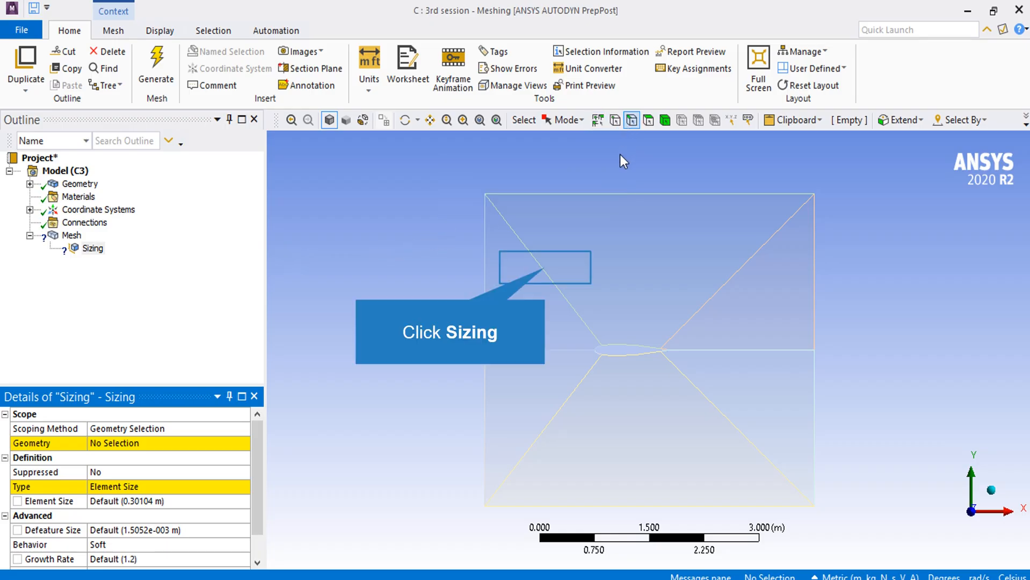
click(550, 262)
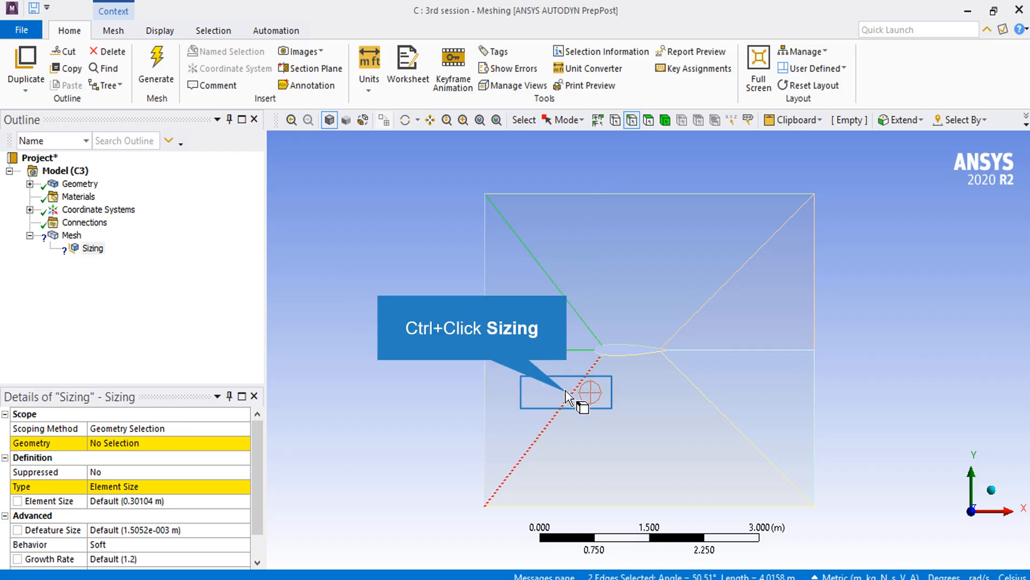
ctrl+click(566, 392)
ctrl+click(725, 416)
ctrl+click(738, 352)
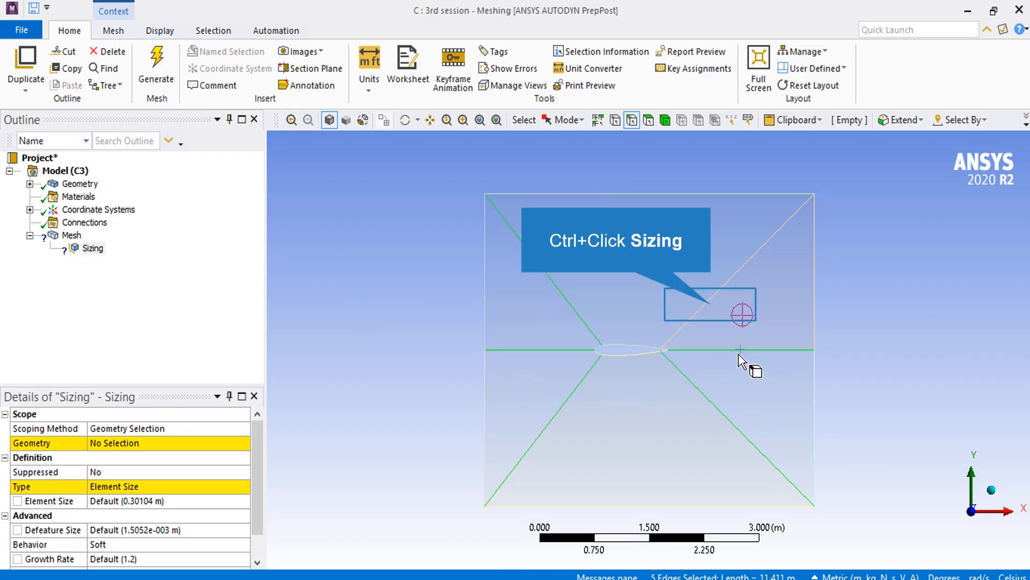
ctrl+click(707, 301)
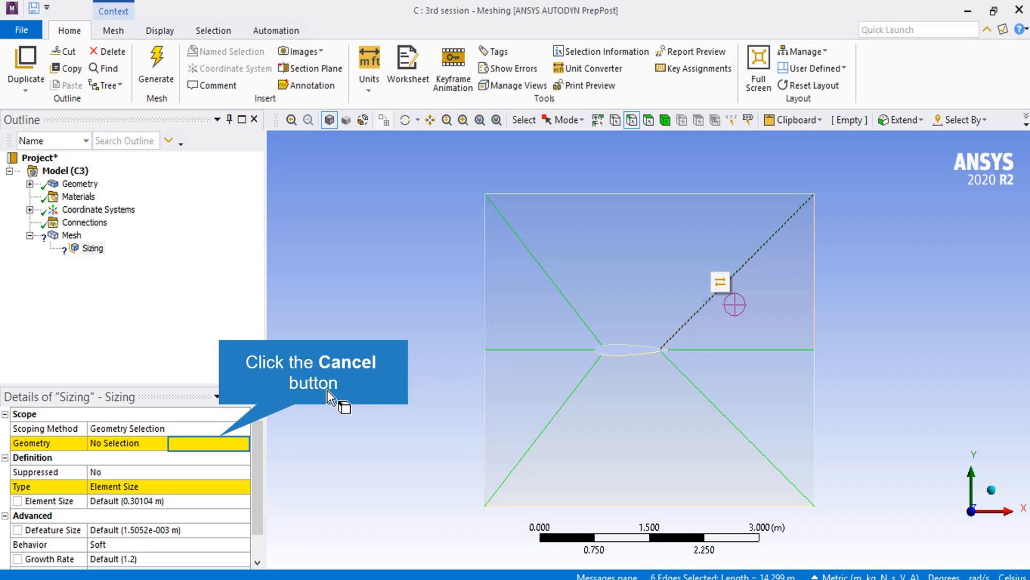
click(235, 440)
click(177, 442)
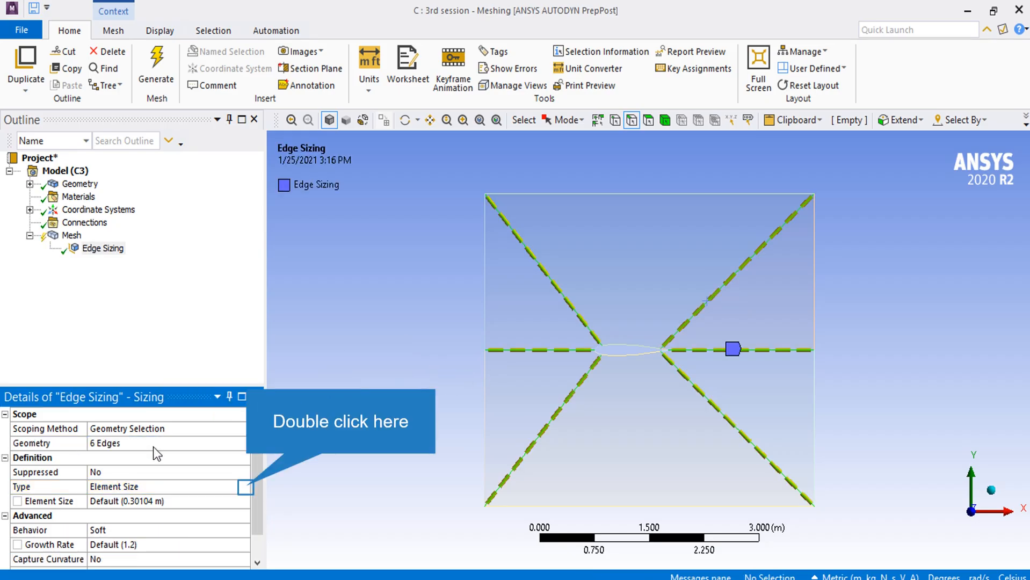
Define the six-edge sizing by Number of Divisions with 100 divisions and Hard behavior.
double_click(246, 486)
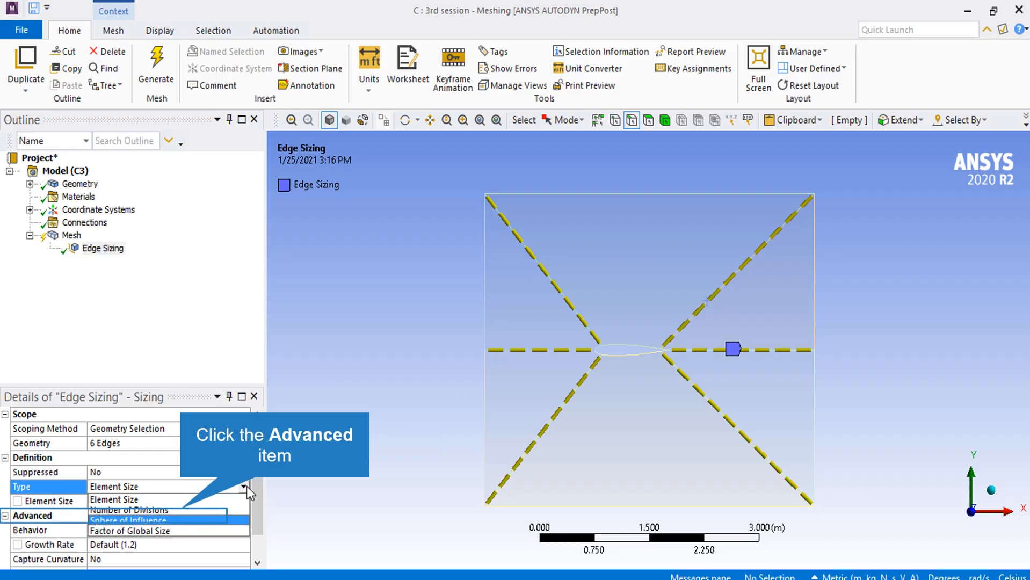
click(182, 510)
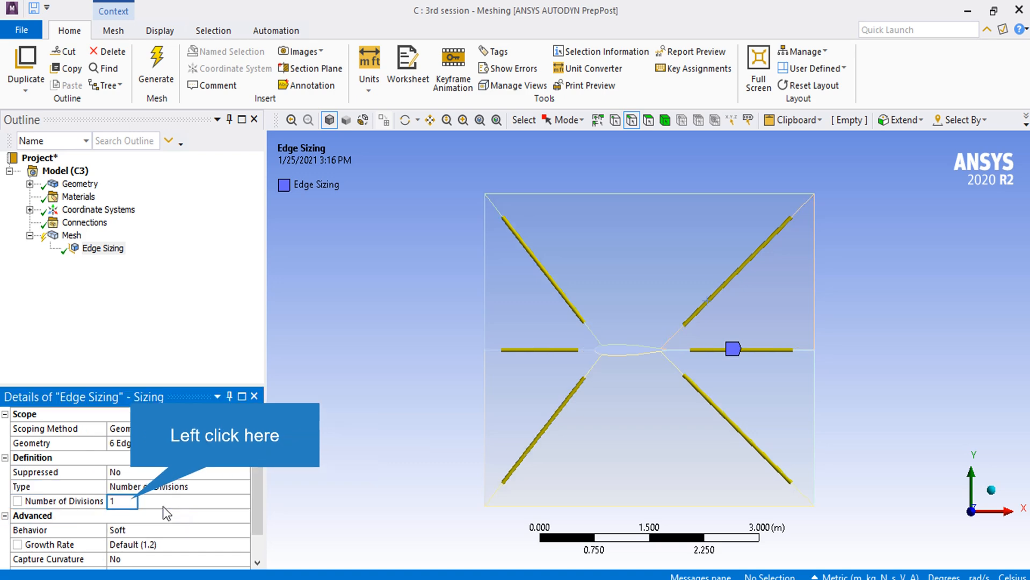
click(133, 502)
text(100)
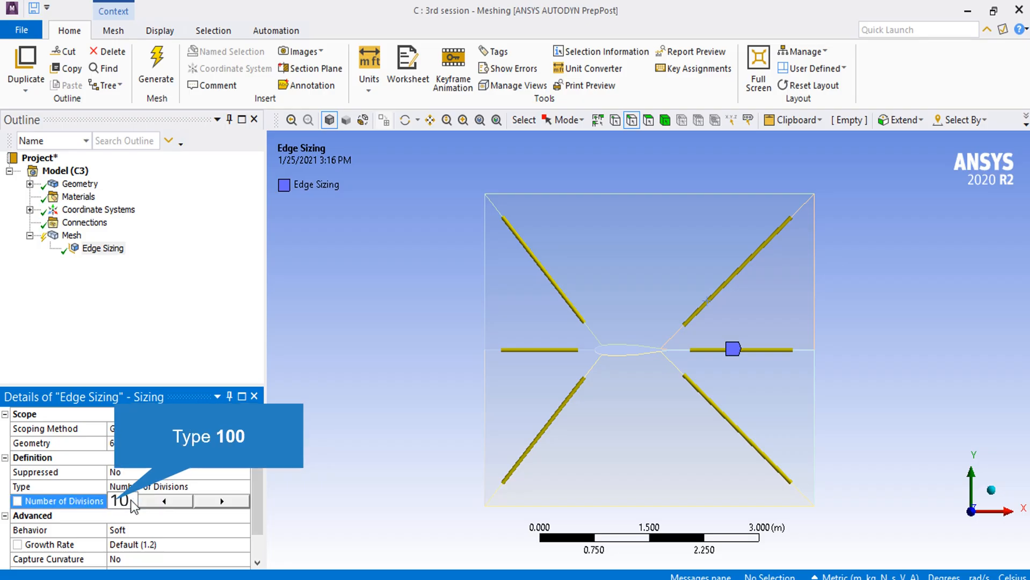
click(219, 530)
click(244, 533)
click(224, 553)
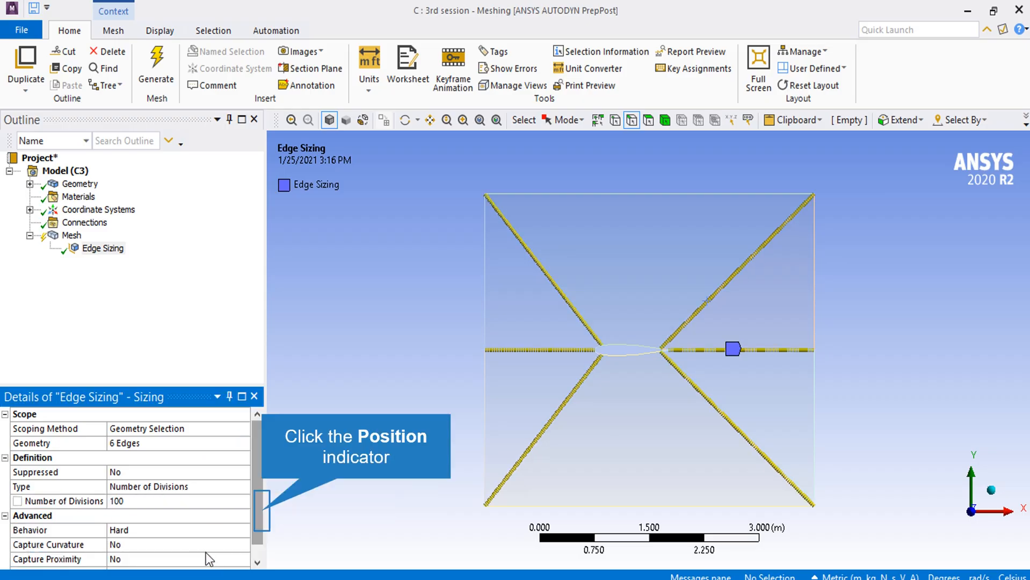
Give the six-edge sizing the long-to-short dash bias type and a bias factor of 20.
click(262, 511)
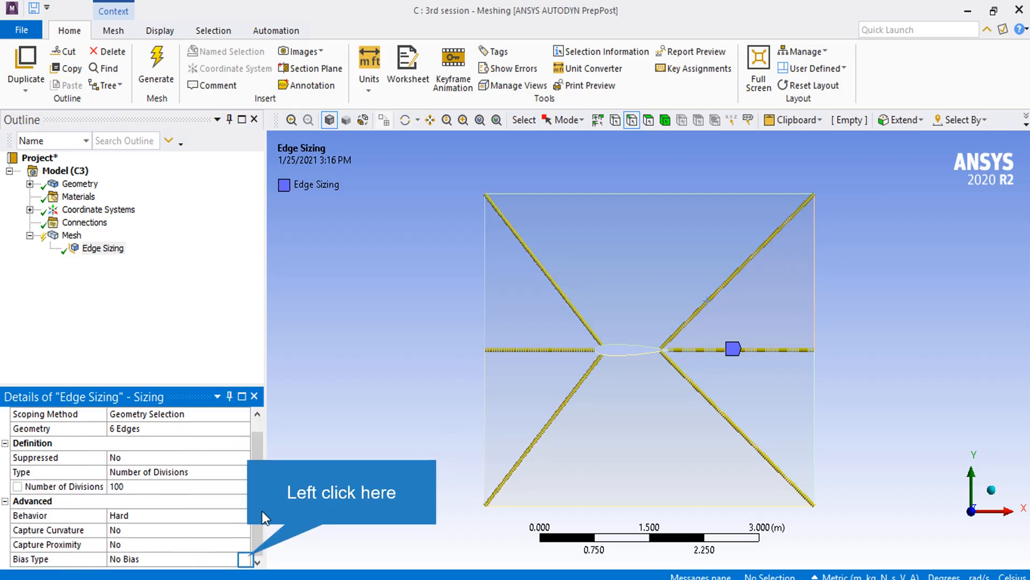
click(248, 559)
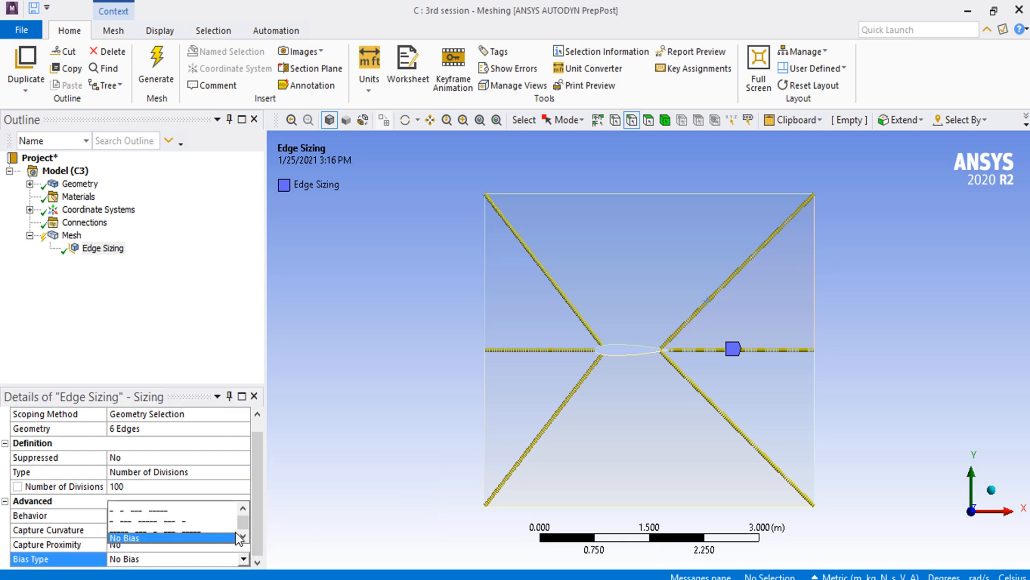
click(225, 522)
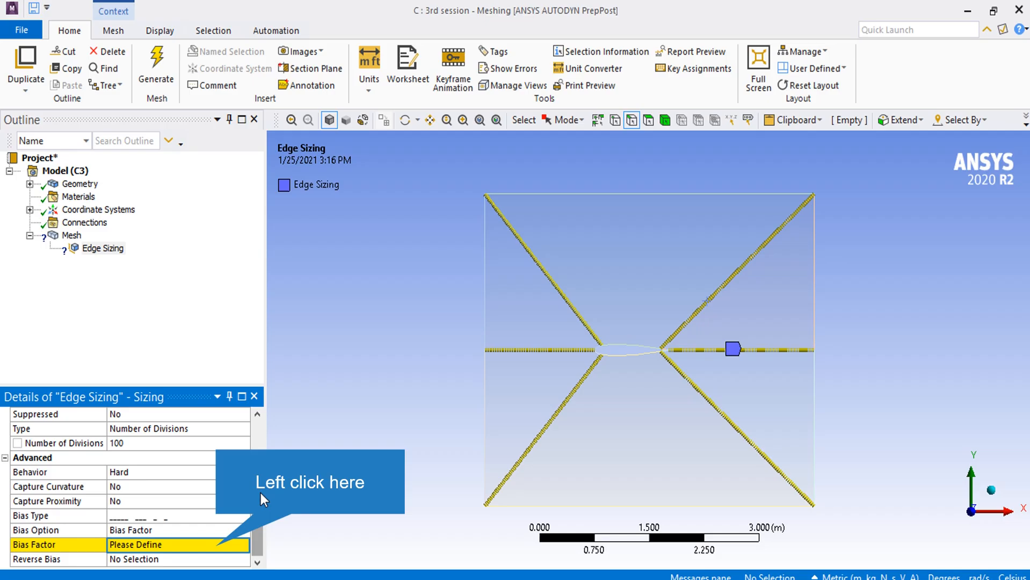
click(216, 547)
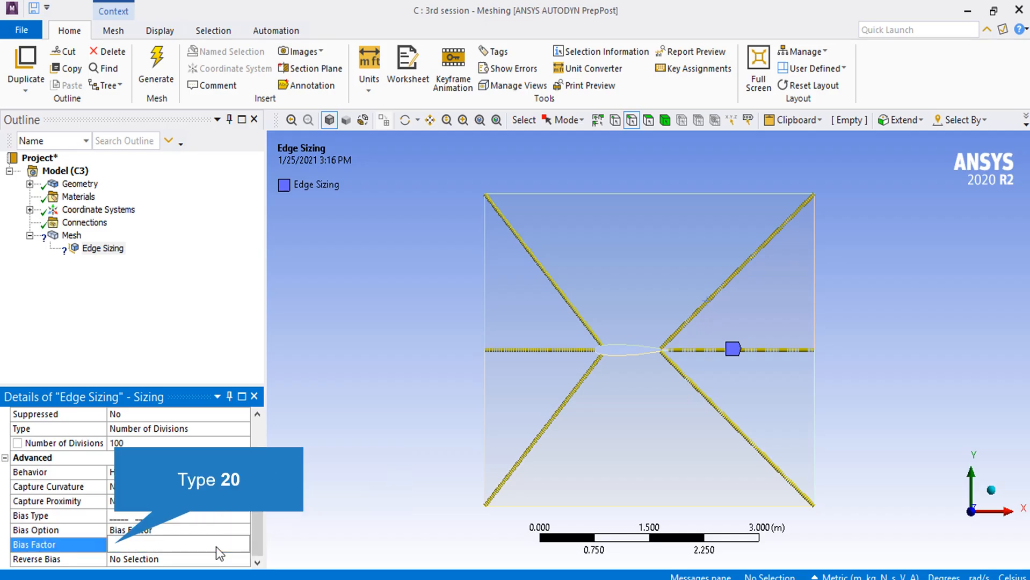
text(20)
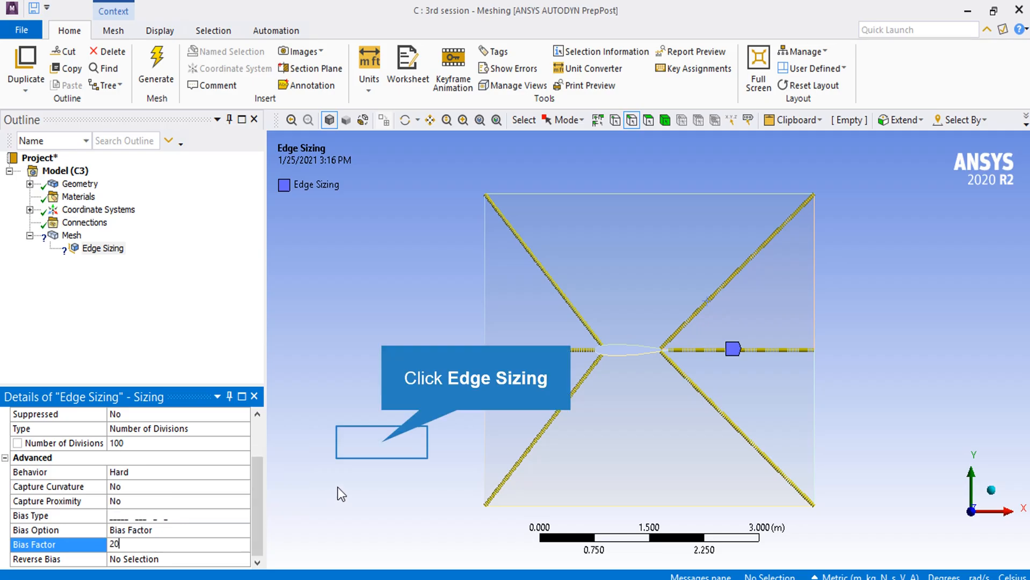
click(377, 450)
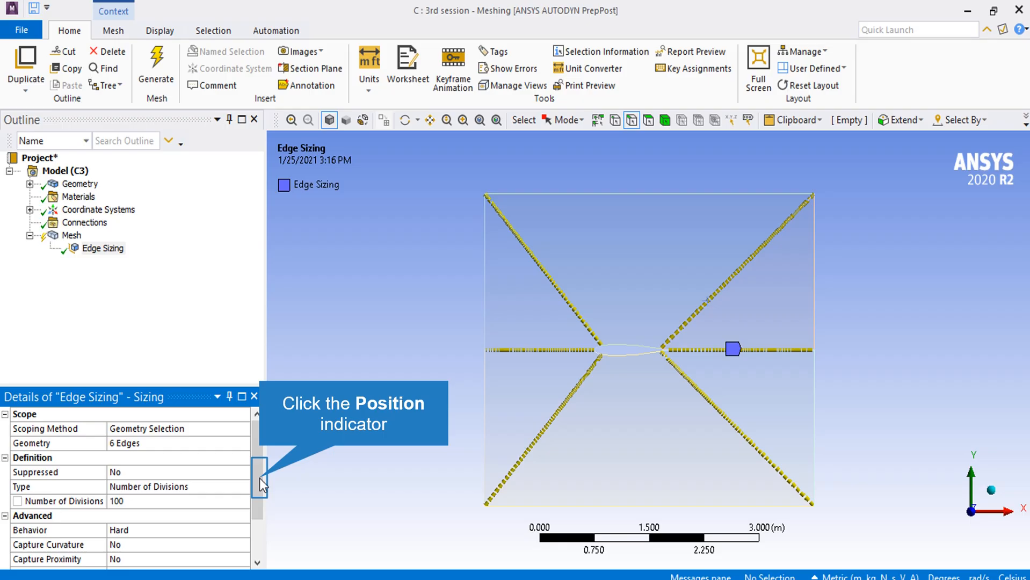
Reverse the bias on the two upper diagonals and the horizontal line behind the airfoil's trailing edge.
drag(259, 478, 222, 563)
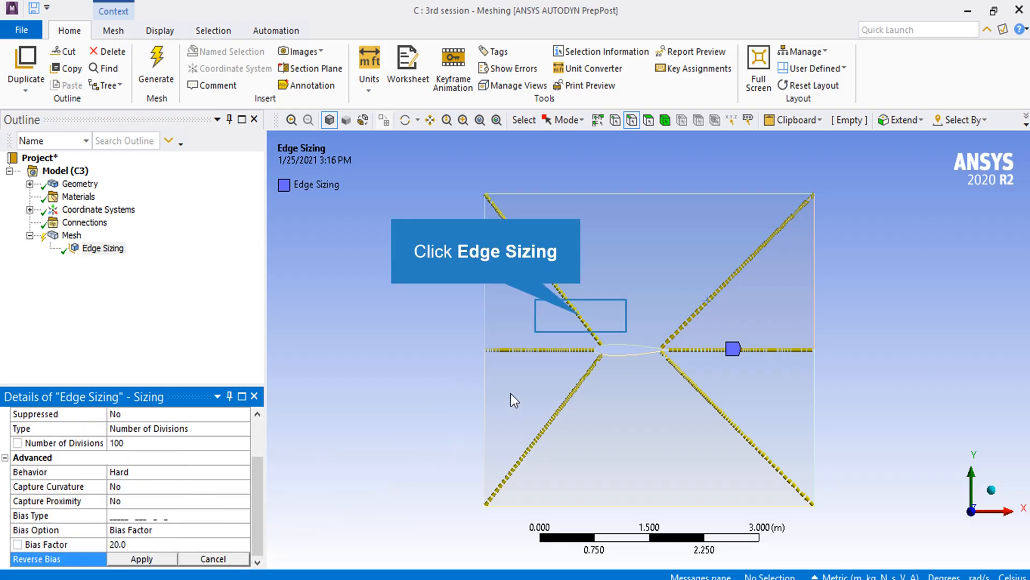
click(583, 322)
ctrl+click(677, 331)
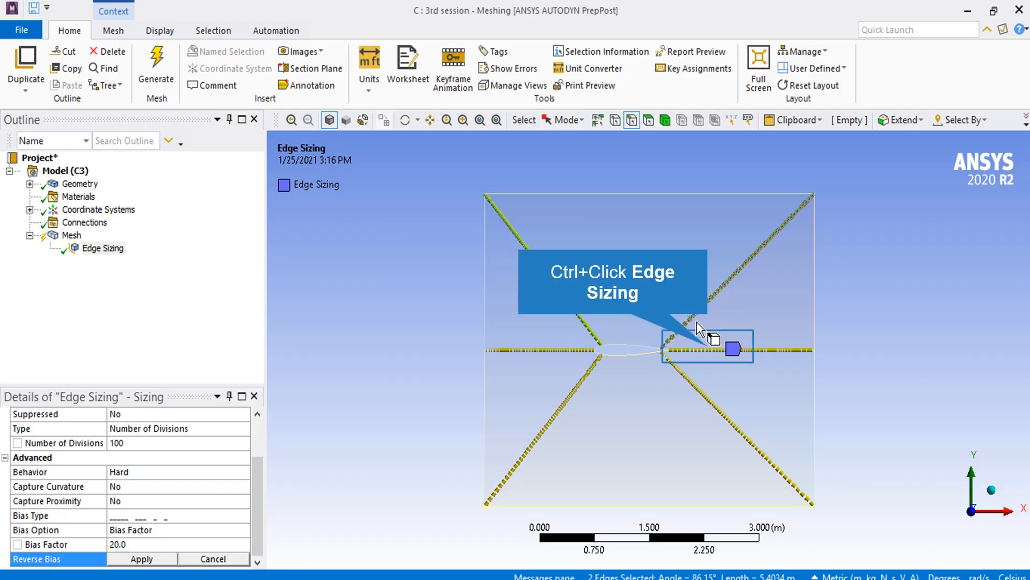
ctrl+click(703, 351)
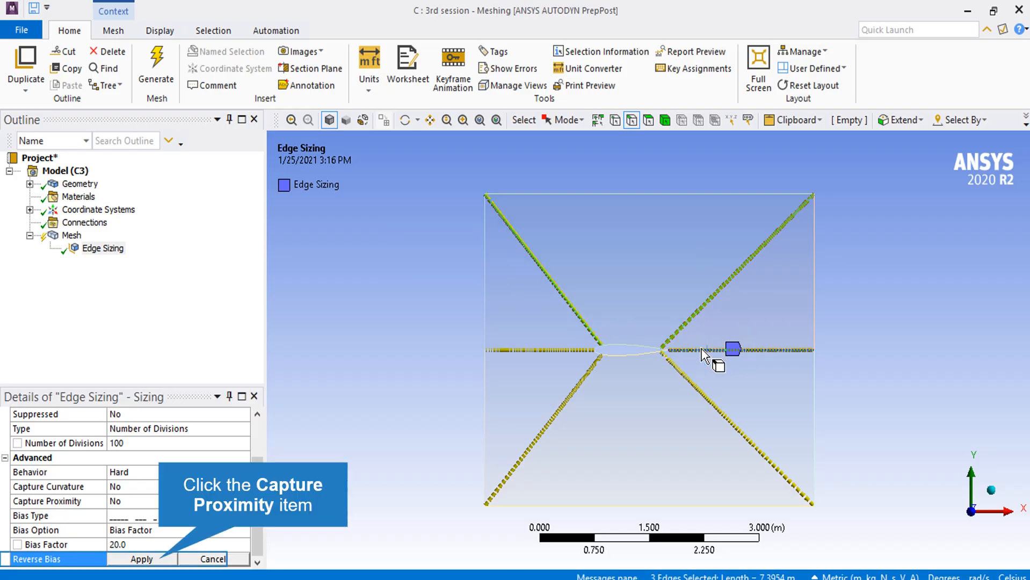
click(161, 558)
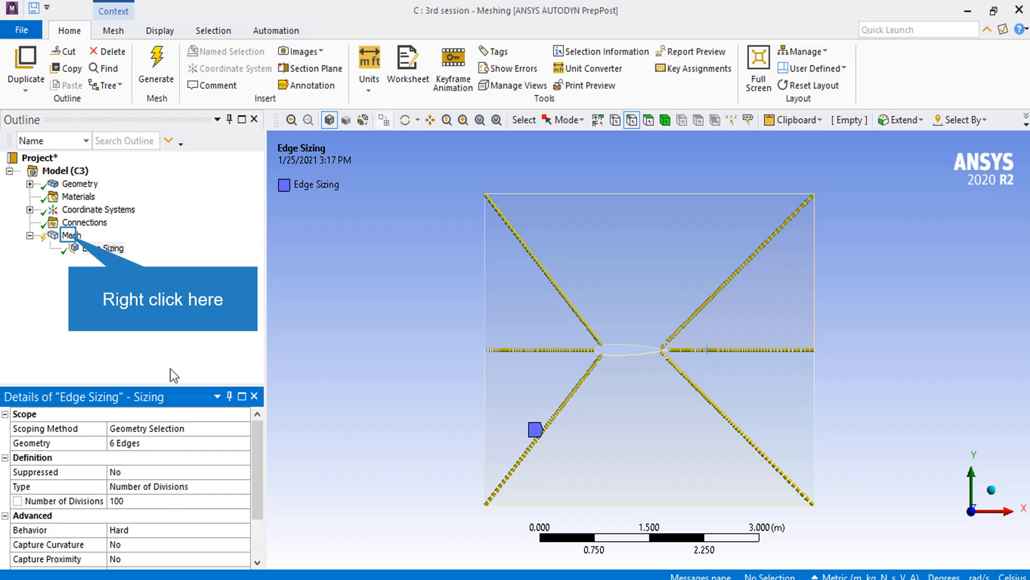
Insert a second mesh sizing scoped to the domain's upper and lower boundaries and the airfoil's upper and lower edges.
right_click(72, 235)
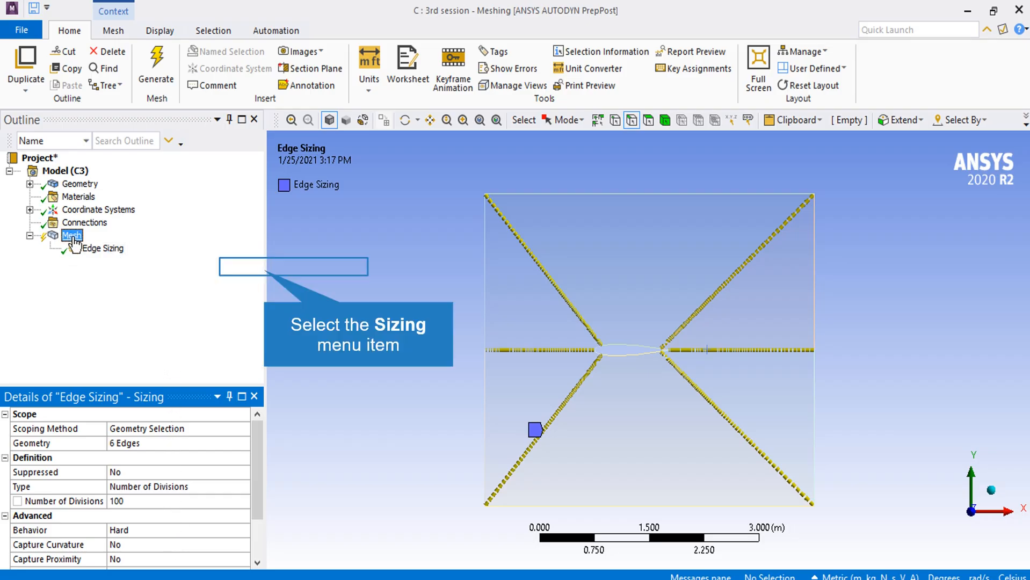
click(264, 270)
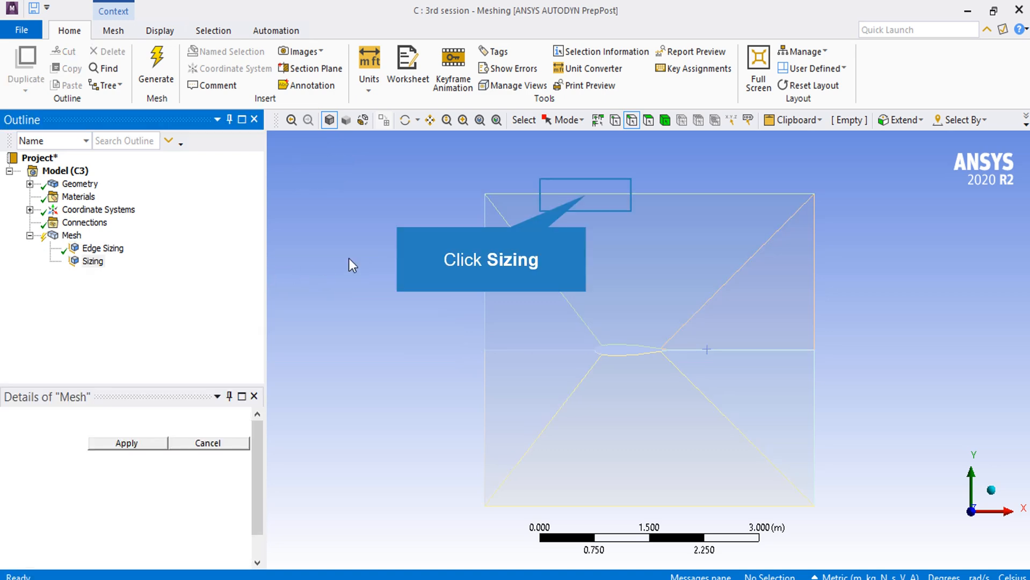
click(610, 194)
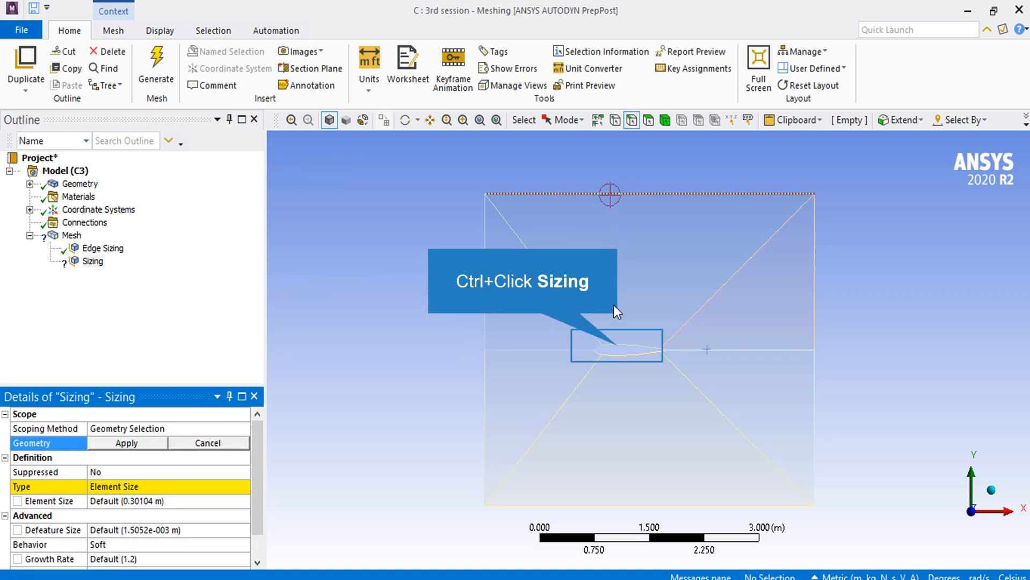
ctrl+click(617, 352)
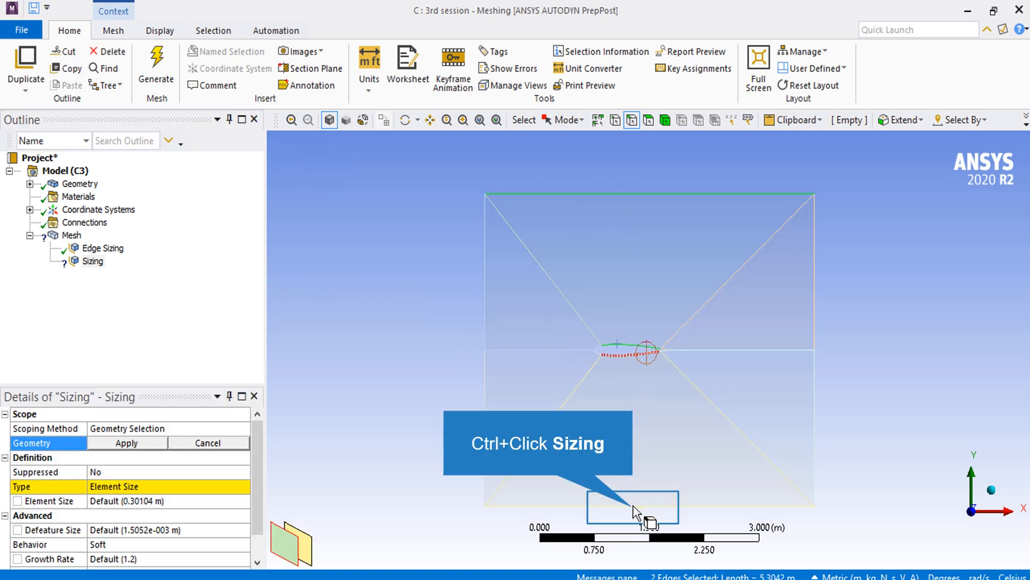
ctrl+click(633, 506)
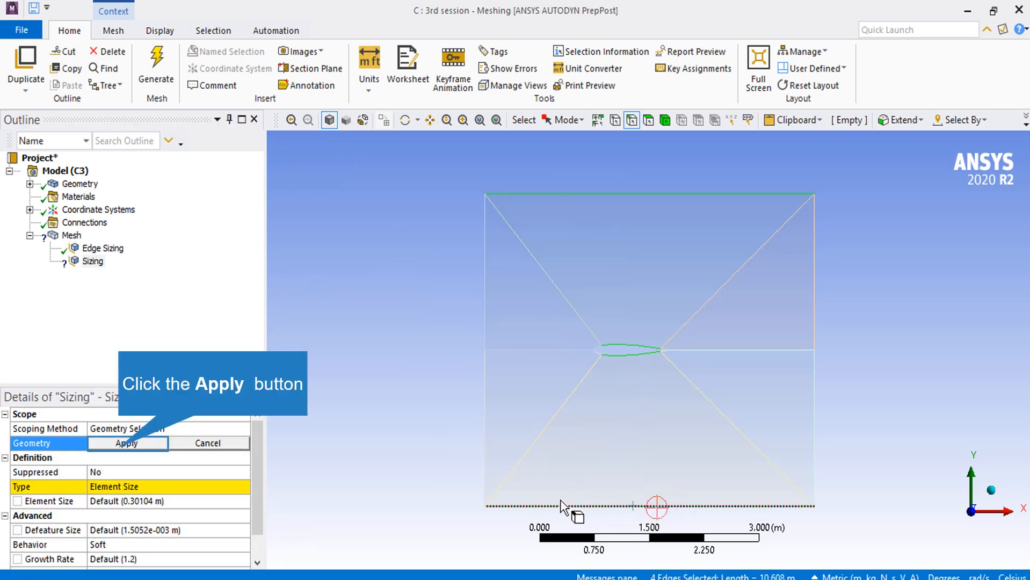
click(121, 444)
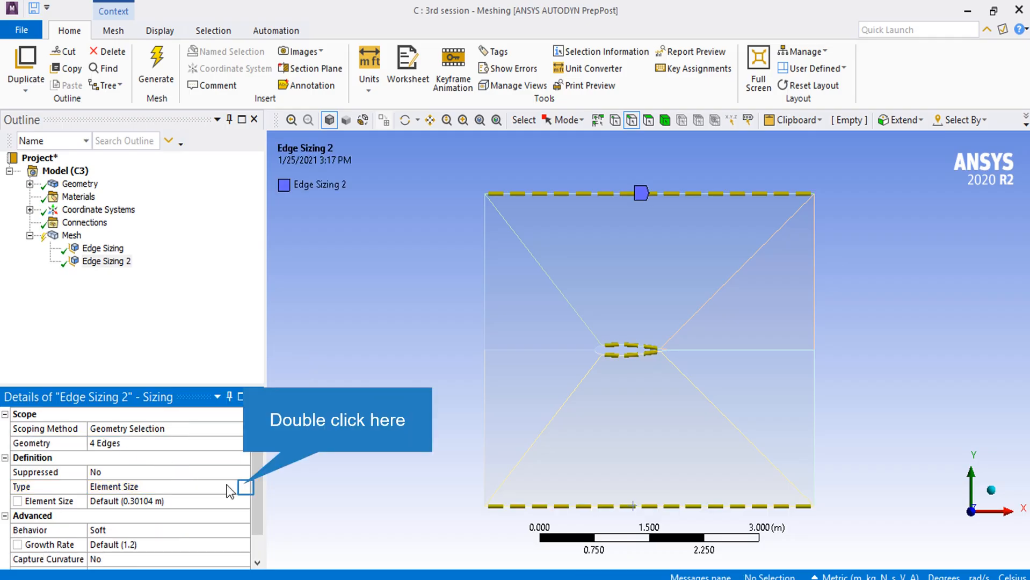
Define the second edge sizing by Number of Divisions with 150 divisions and Hard behavior.
double_click(244, 485)
click(224, 504)
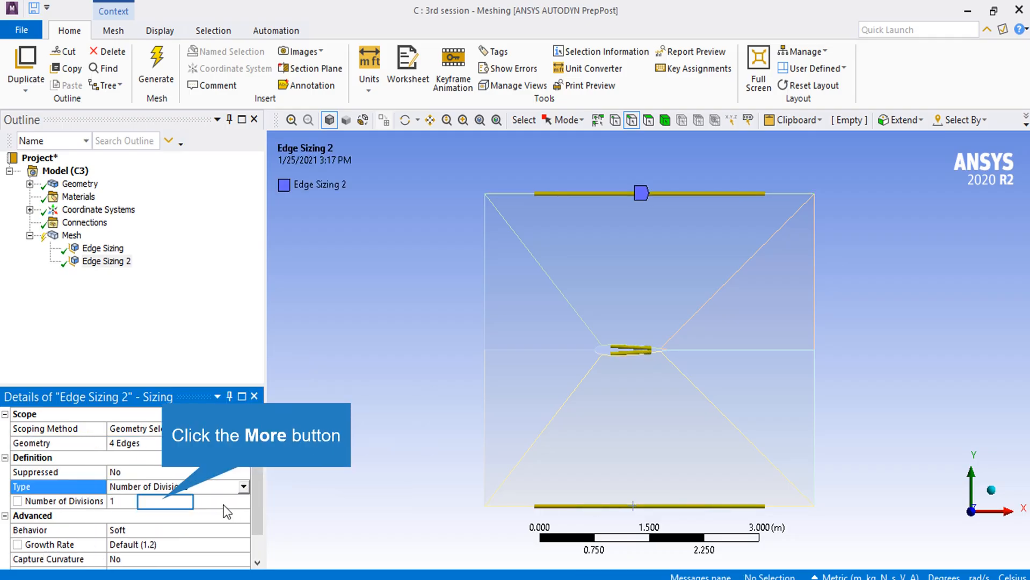
click(189, 500)
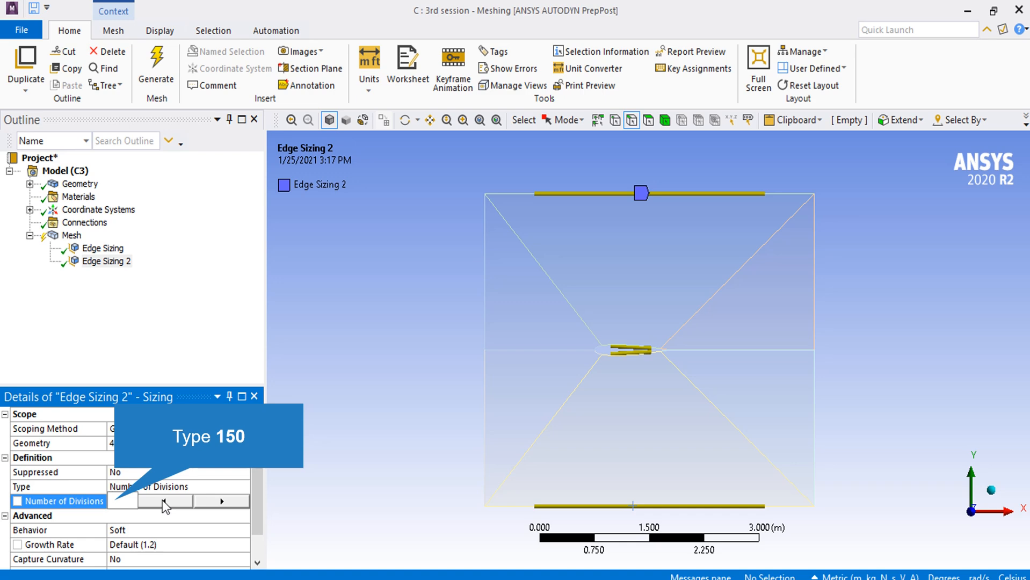
text(1)
text(50)
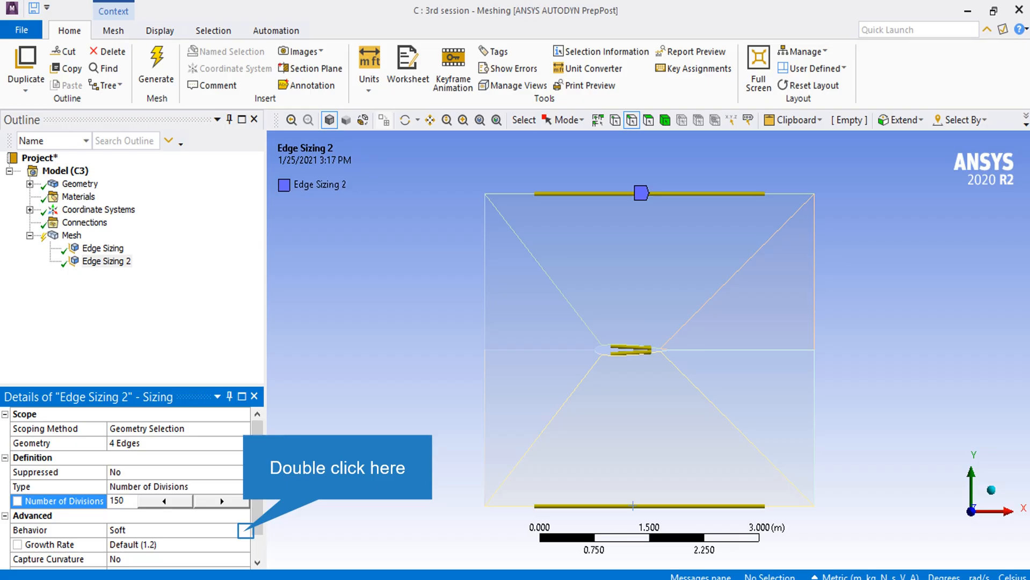
double_click(244, 532)
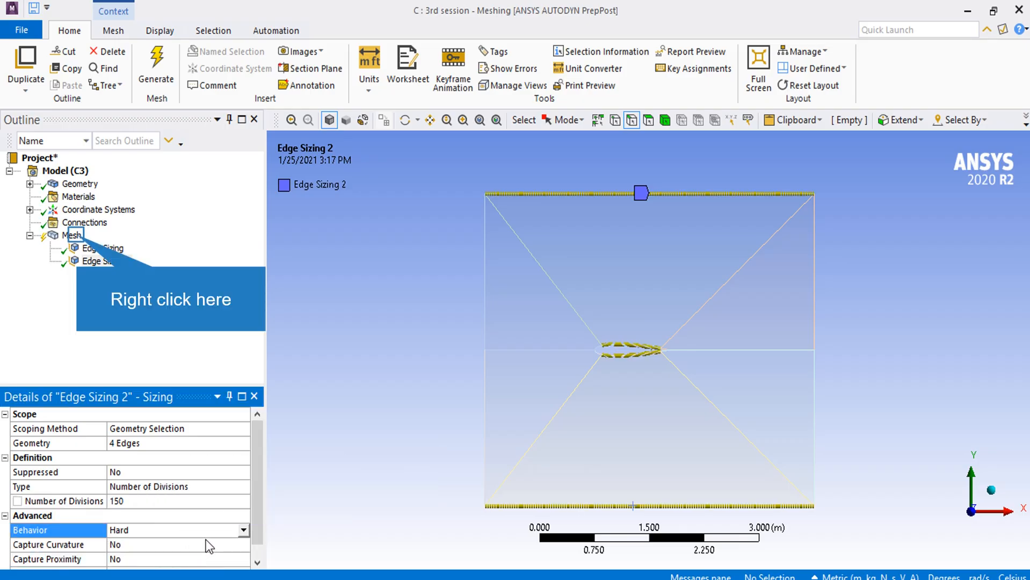
Insert a third mesh sizing and select the domain's two upstream vertical boundary edges and the two curved leading-edge segments of the airfoil.
right_click(75, 236)
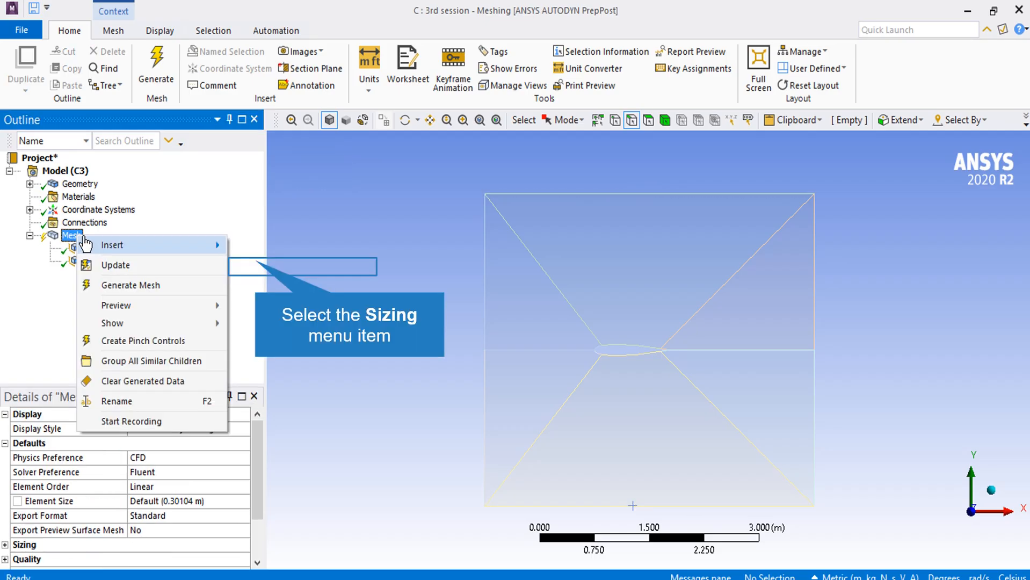
click(252, 266)
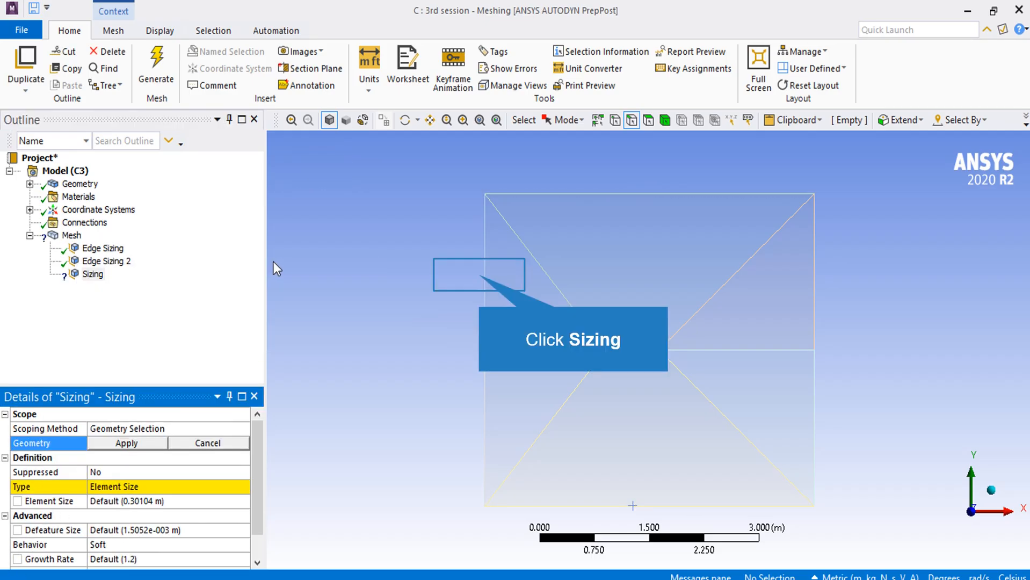
click(478, 275)
ctrl+click(486, 371)
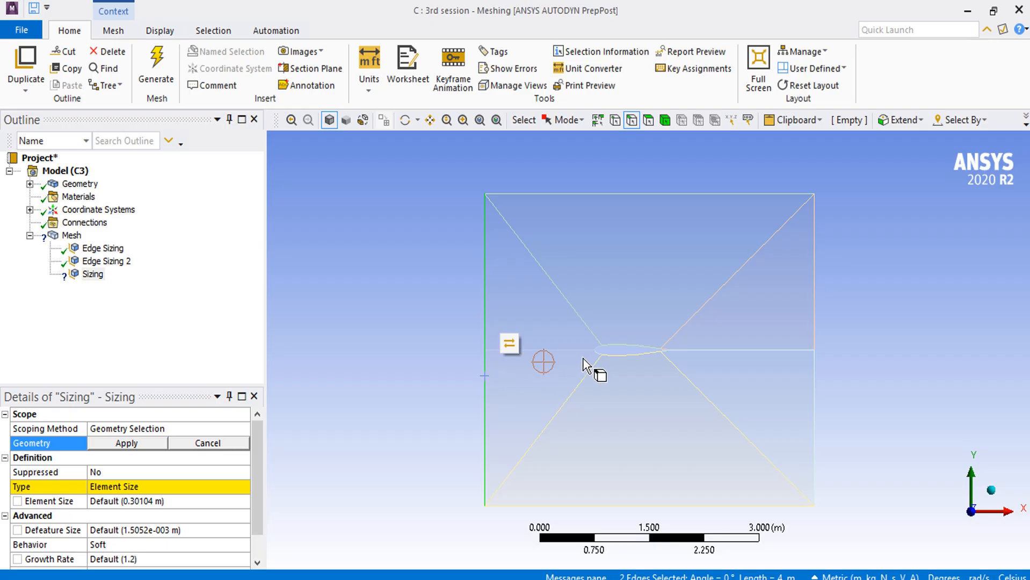
scroll(583, 343, up, 4)
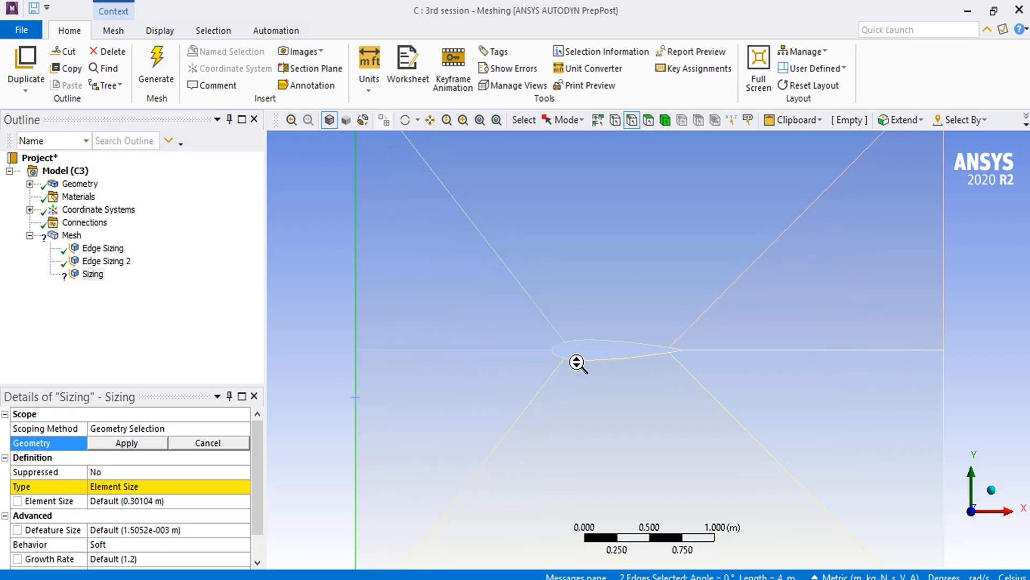
ctrl+click(526, 345)
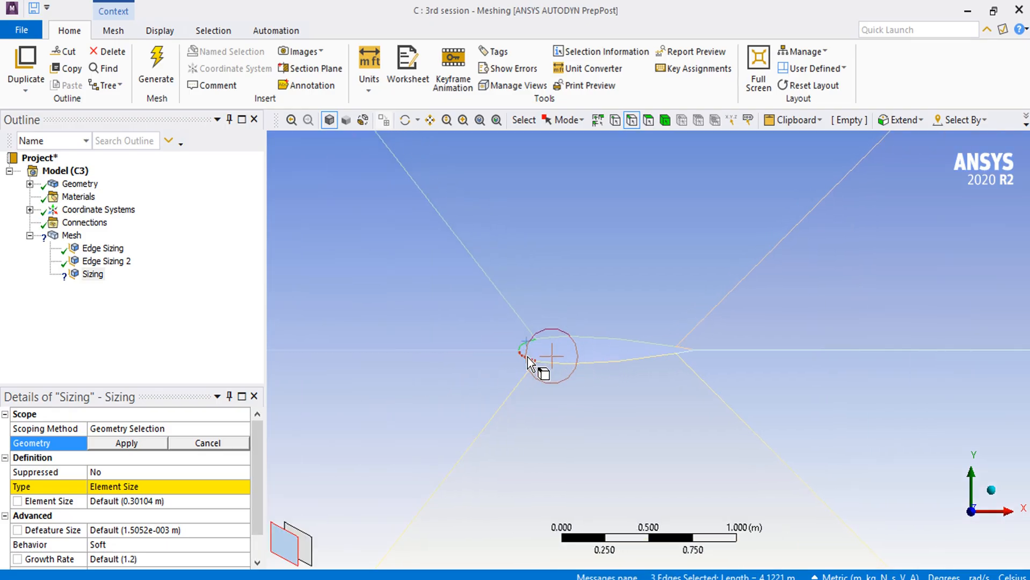
ctrl+click(527, 358)
Add the airfoil's two short trailing-edge segments and the domain's two downstream vertical edges, and apply the eight edges as the sizing's geometry.
ctrl+click(683, 348)
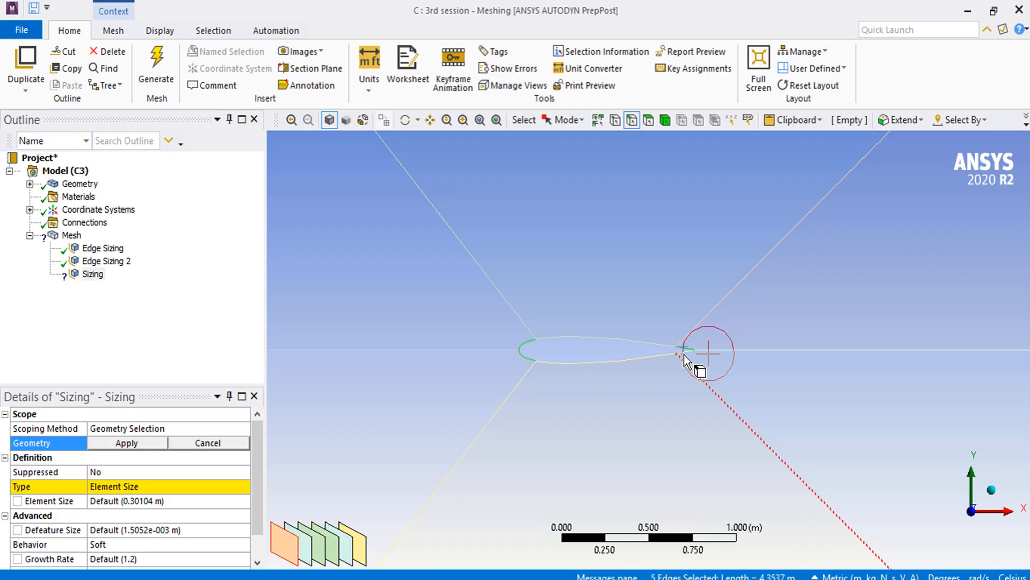
scroll(684, 354, up, 2)
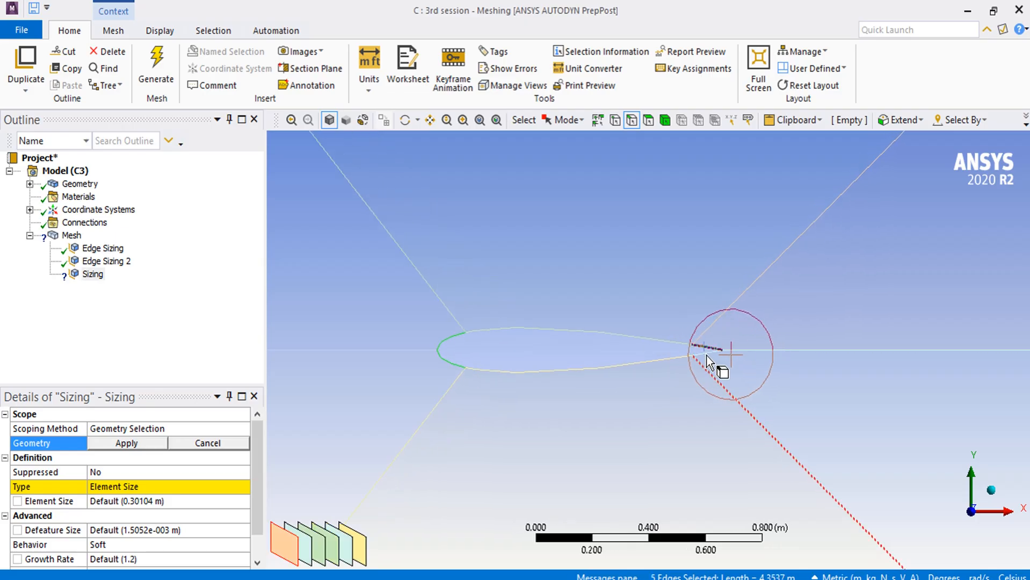
scroll(710, 360, up, 1)
scroll(710, 360, up, 2)
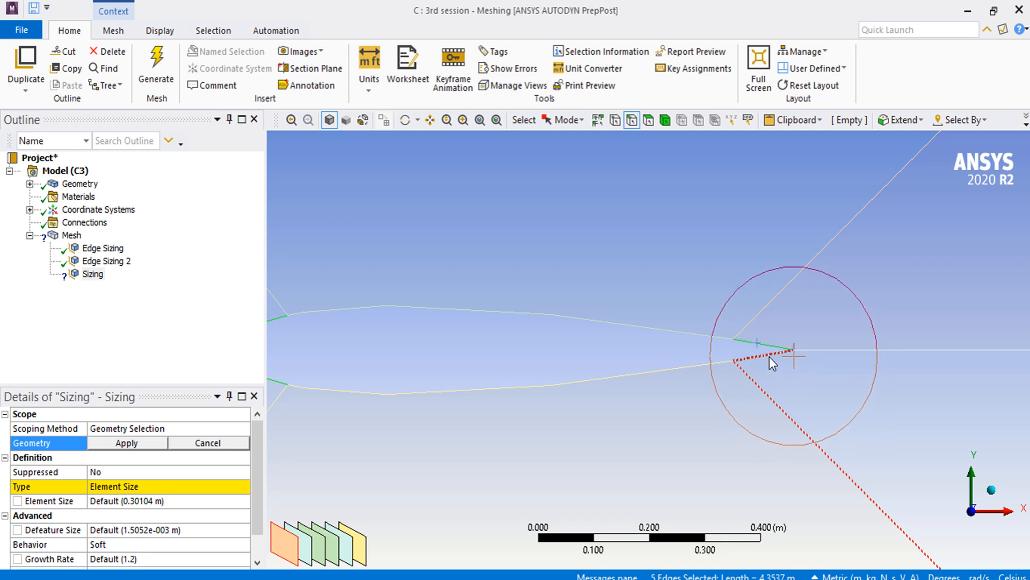
ctrl+click(769, 357)
scroll(819, 389, down, 6)
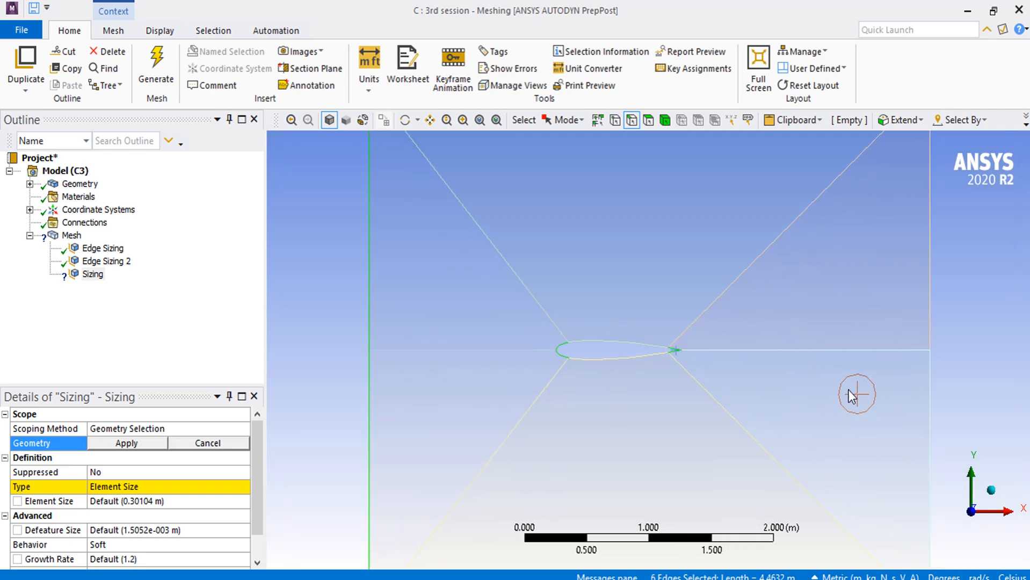
ctrl+click(923, 271)
ctrl+click(929, 401)
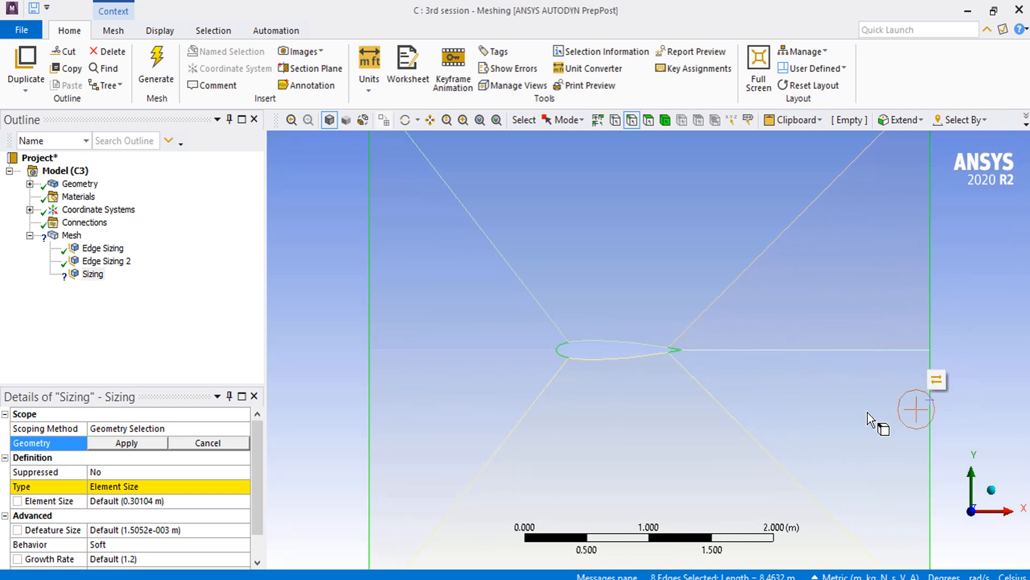
click(108, 444)
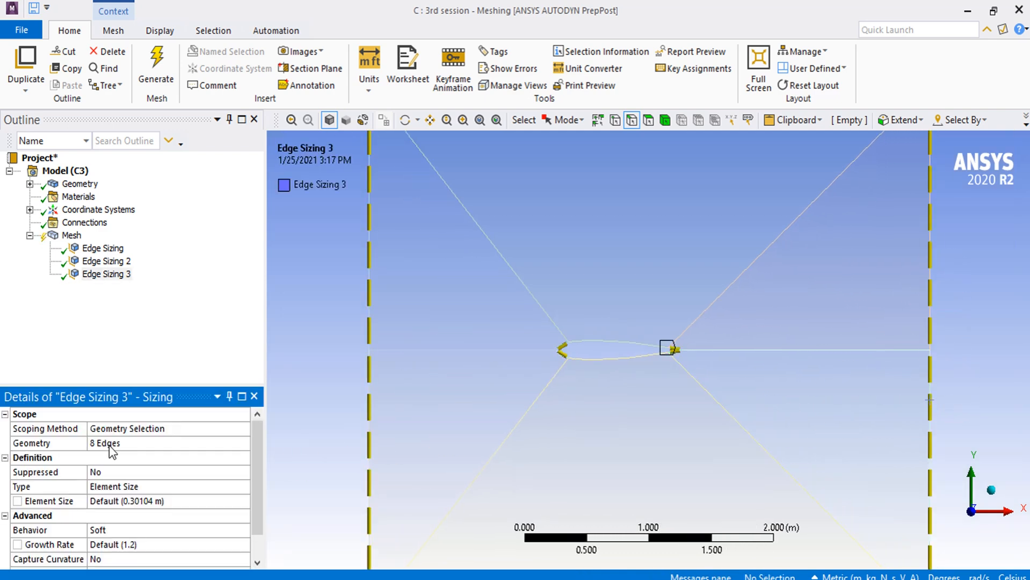
Define the eight-edge sizing by Number of Divisions with 25 divisions and Hard behavior.
click(232, 487)
click(232, 487)
click(187, 508)
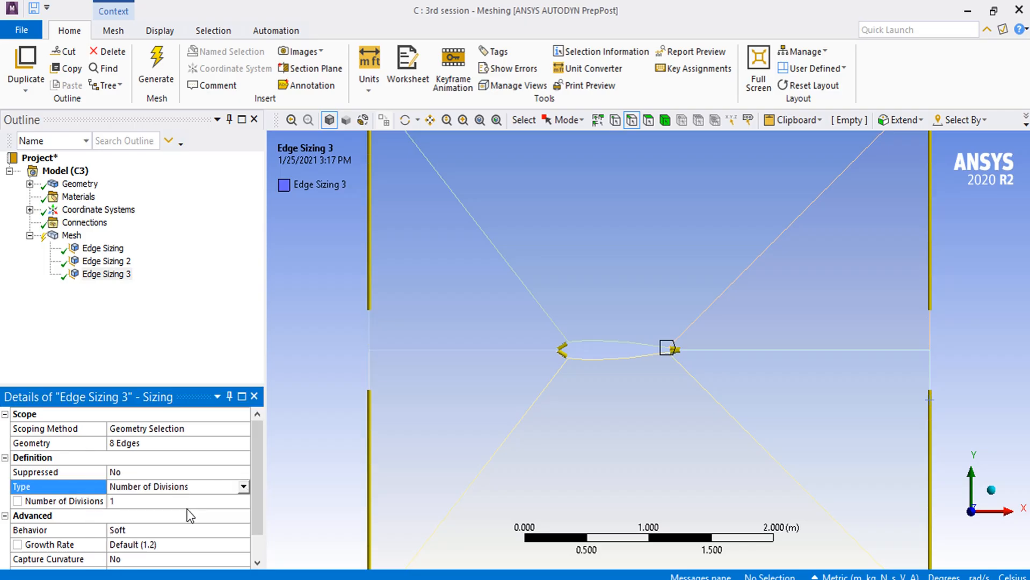
click(148, 499)
text(25)
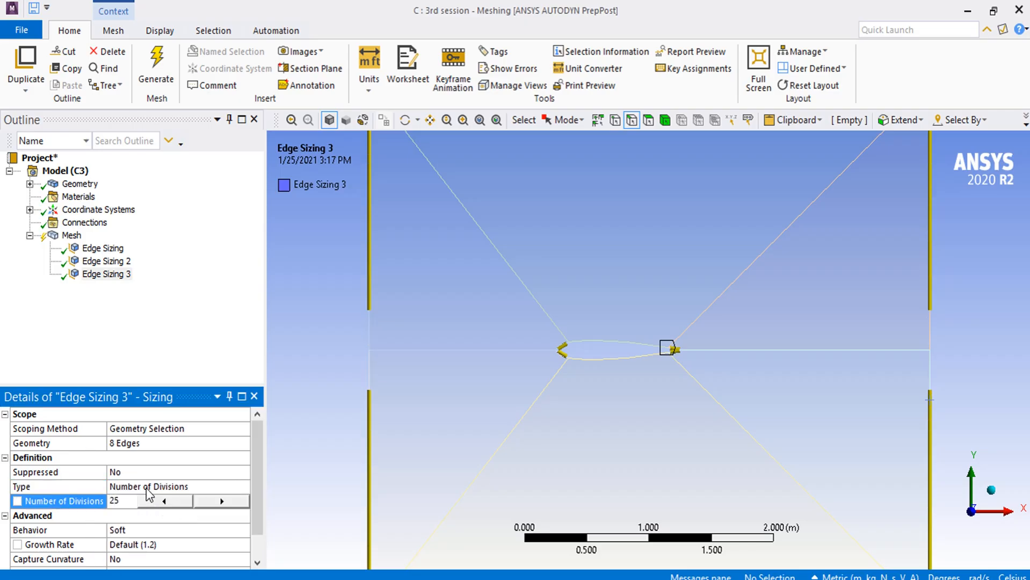
click(248, 528)
click(244, 529)
click(161, 554)
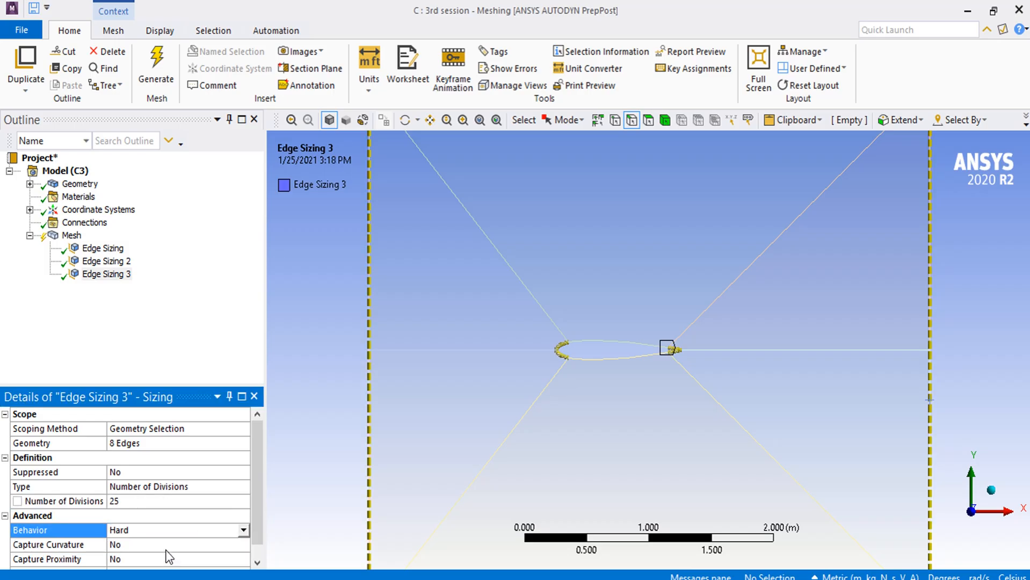
Insert a mapped Face Meshing control scoped to all six faces and generate the mesh.
click(72, 236)
right_click(72, 237)
mouse_move(108, 245)
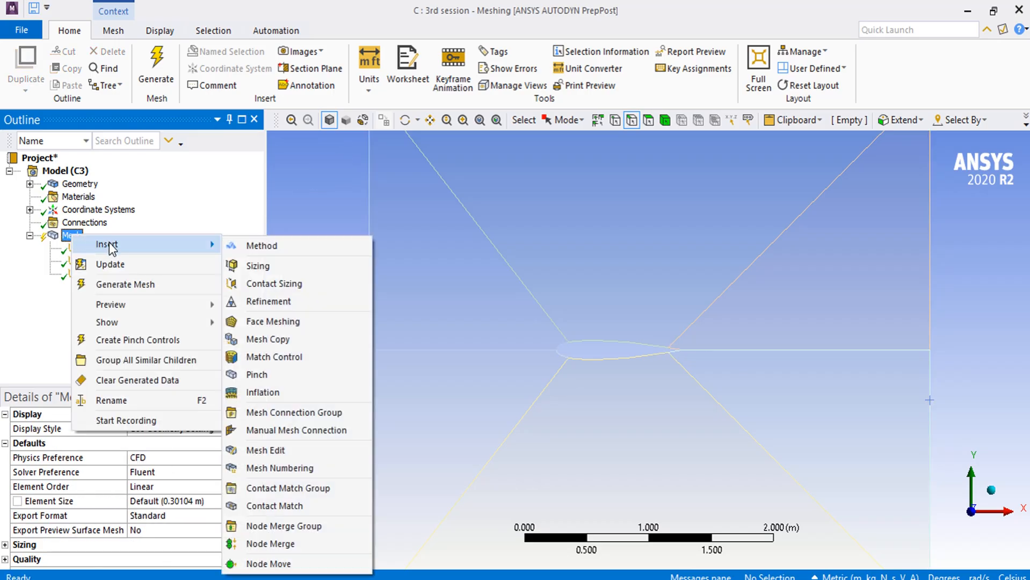
click(310, 320)
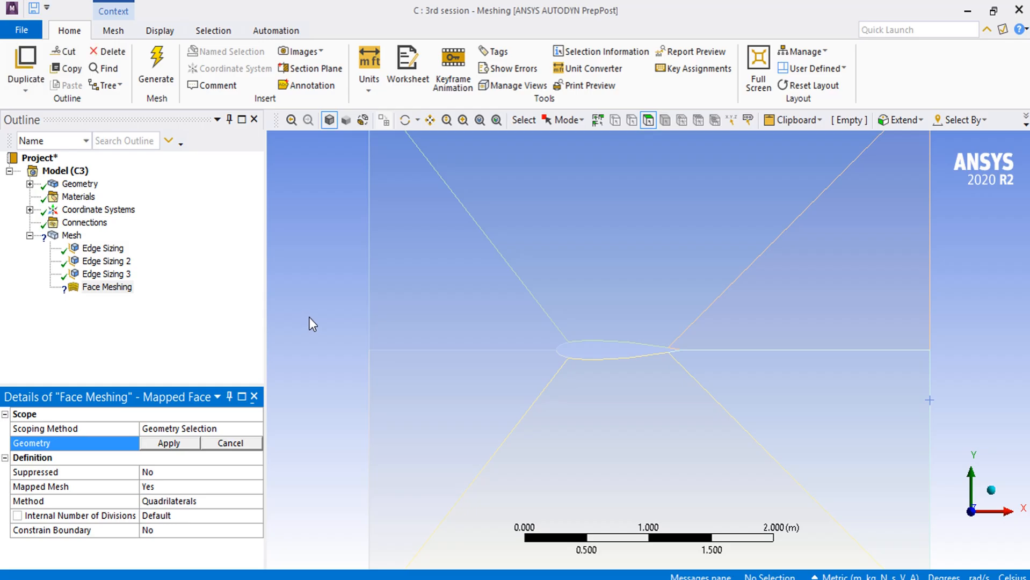
right_click(315, 291)
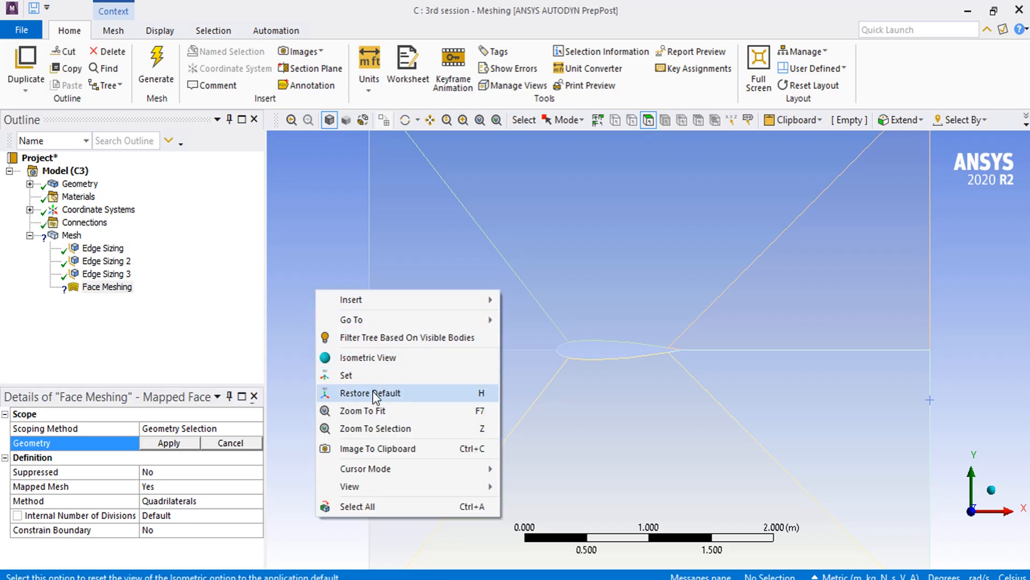
click(407, 506)
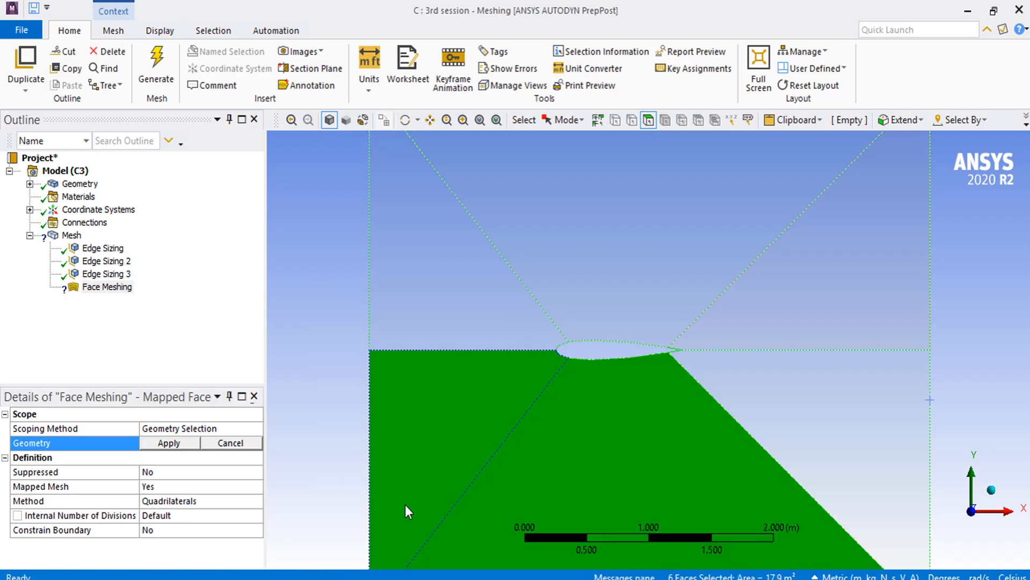
key(F7)
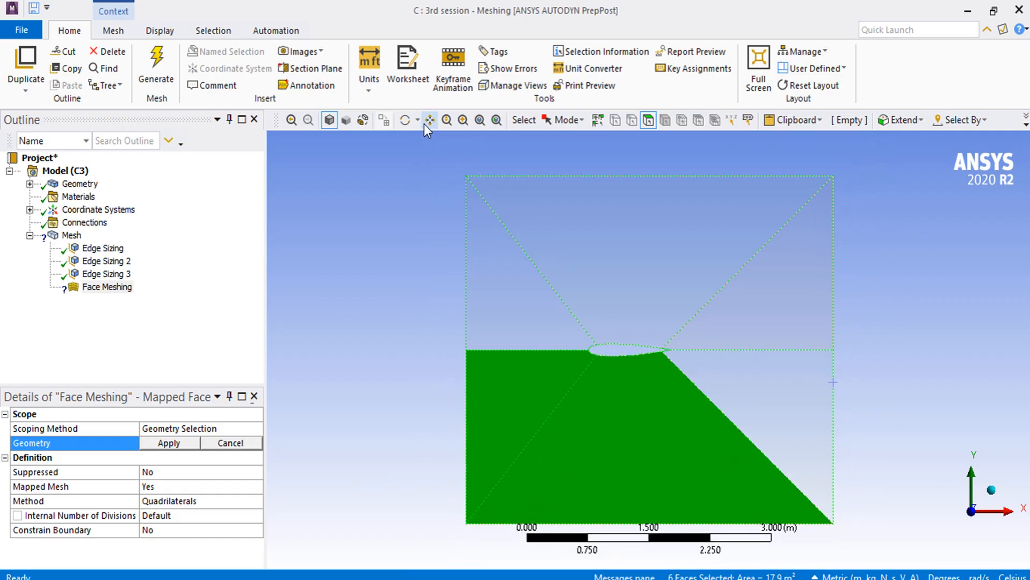
click(405, 119)
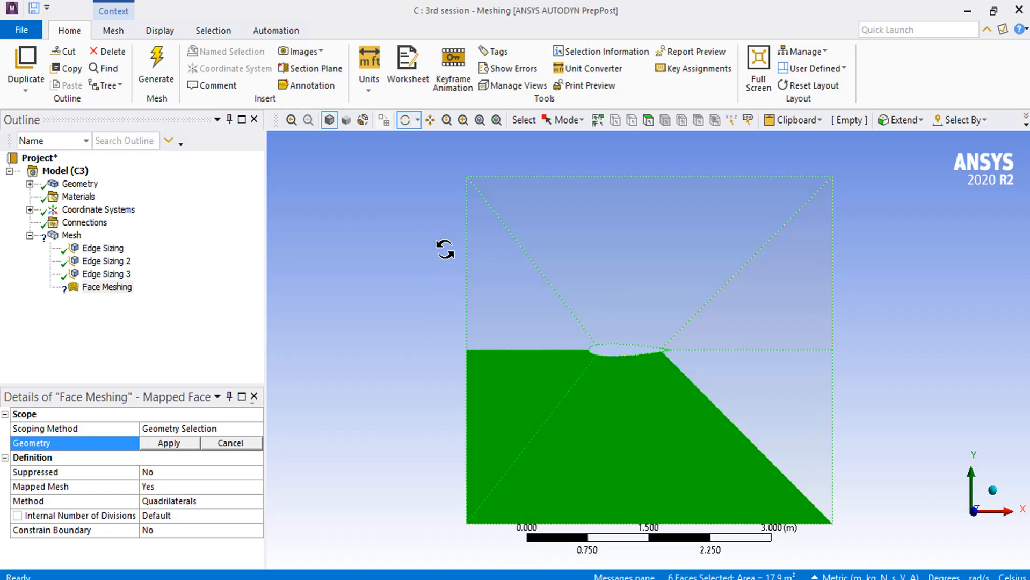
drag(443, 249, 648, 279)
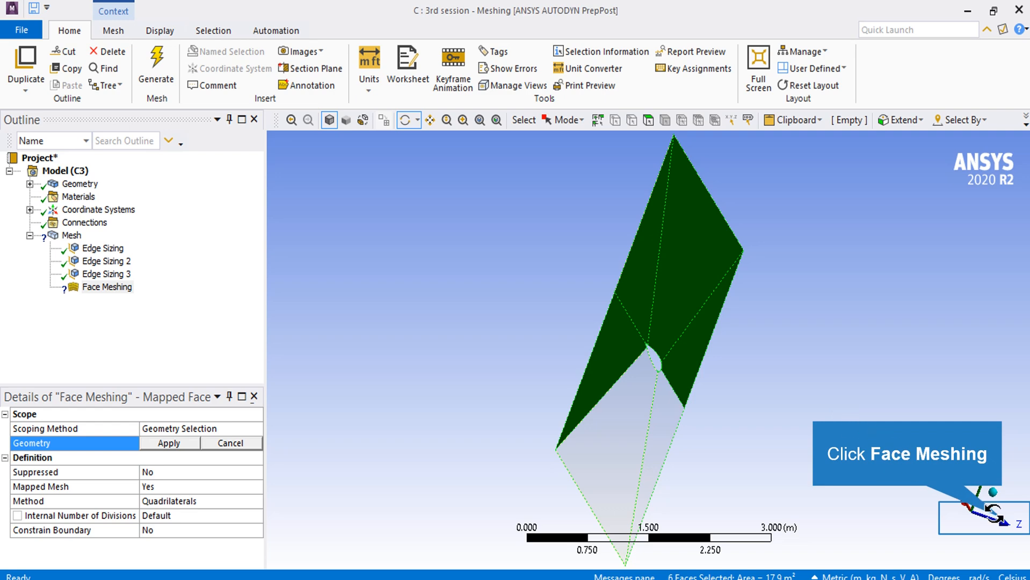
click(168, 443)
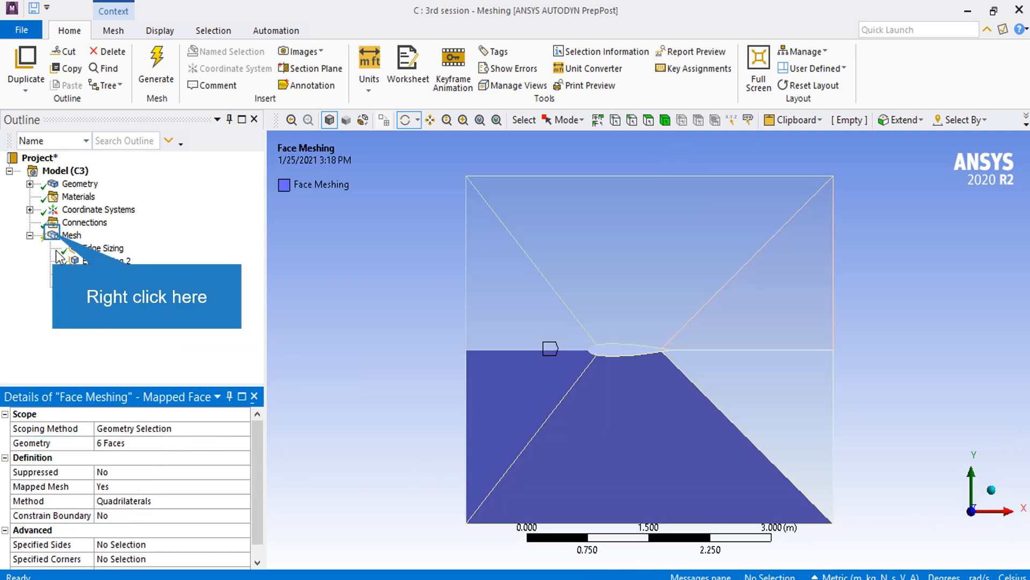
right_click(53, 235)
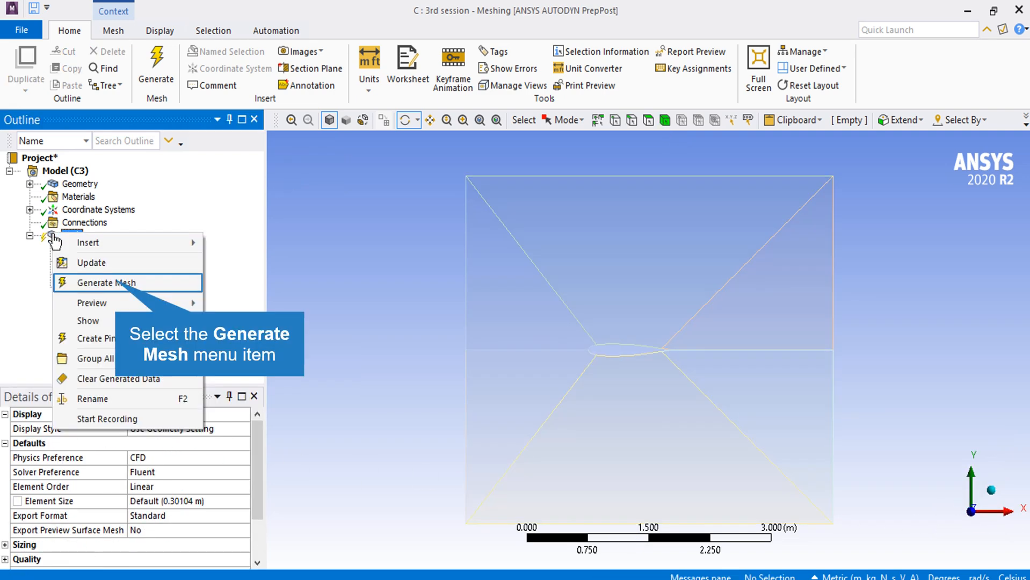
click(117, 282)
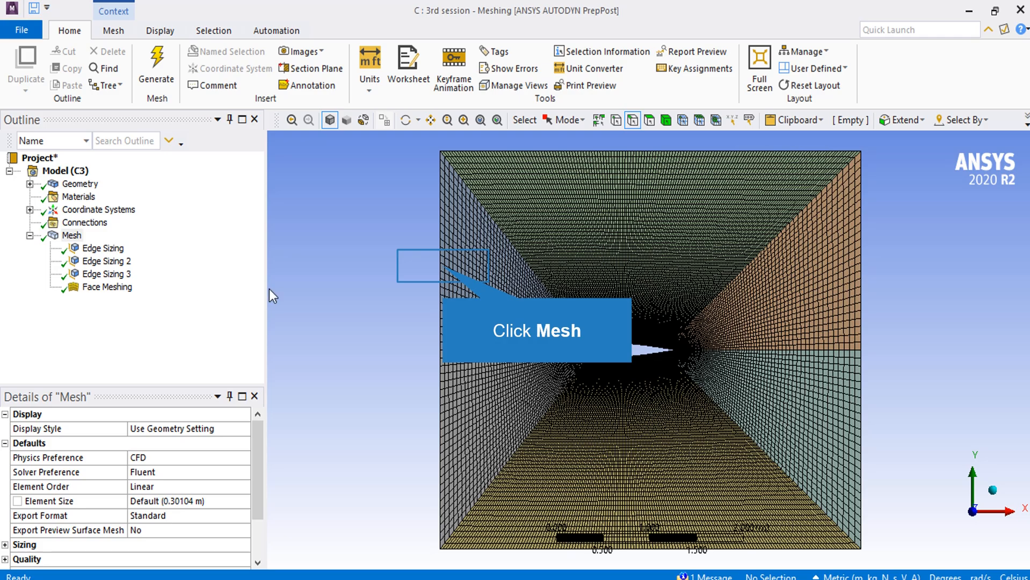
Create a named selection called Inlet from the two vertical boundary edges upstream of the airfoil.
click(447, 266)
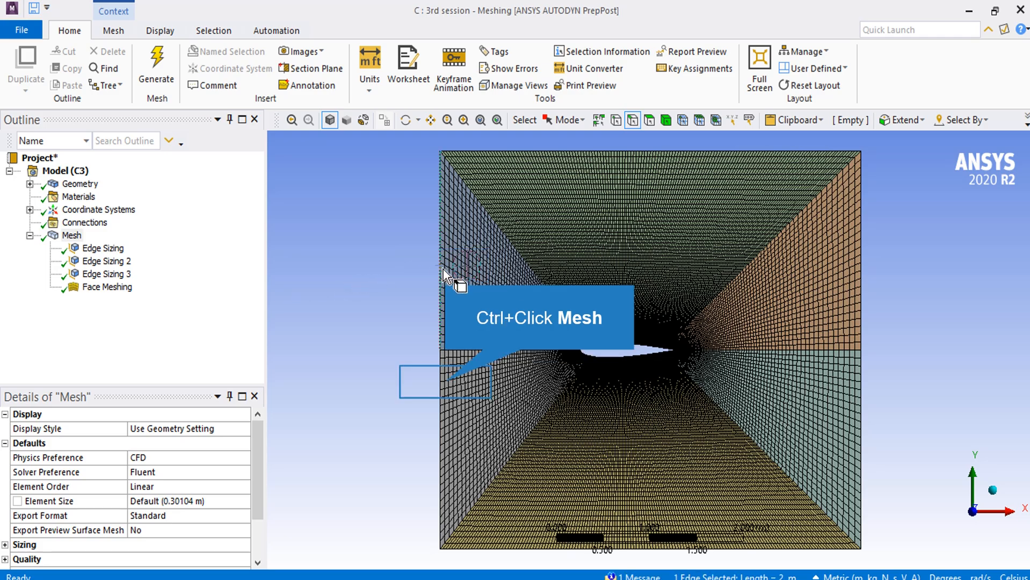
ctrl+click(446, 381)
right_click(447, 316)
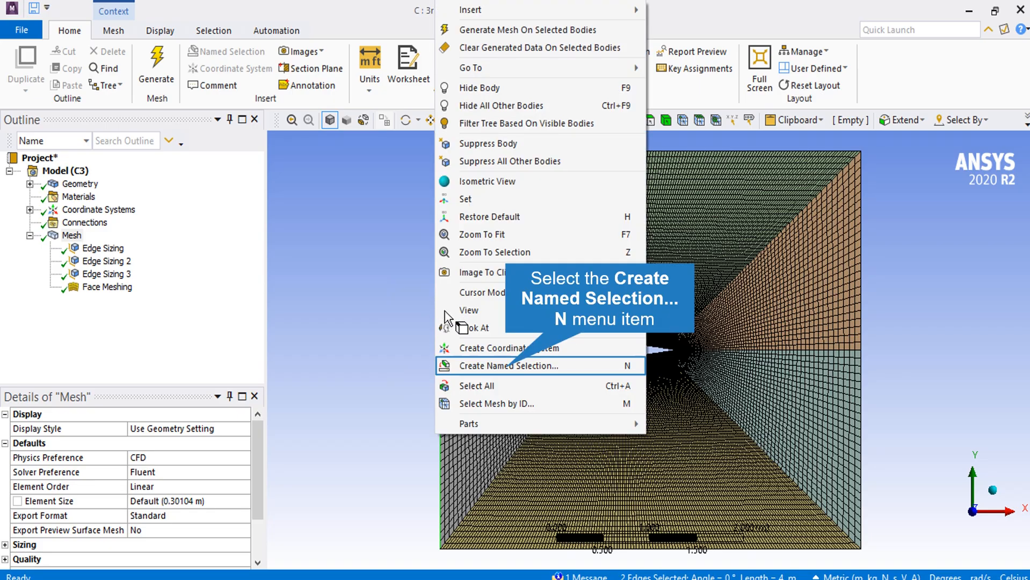
click(508, 368)
text(Inlet)
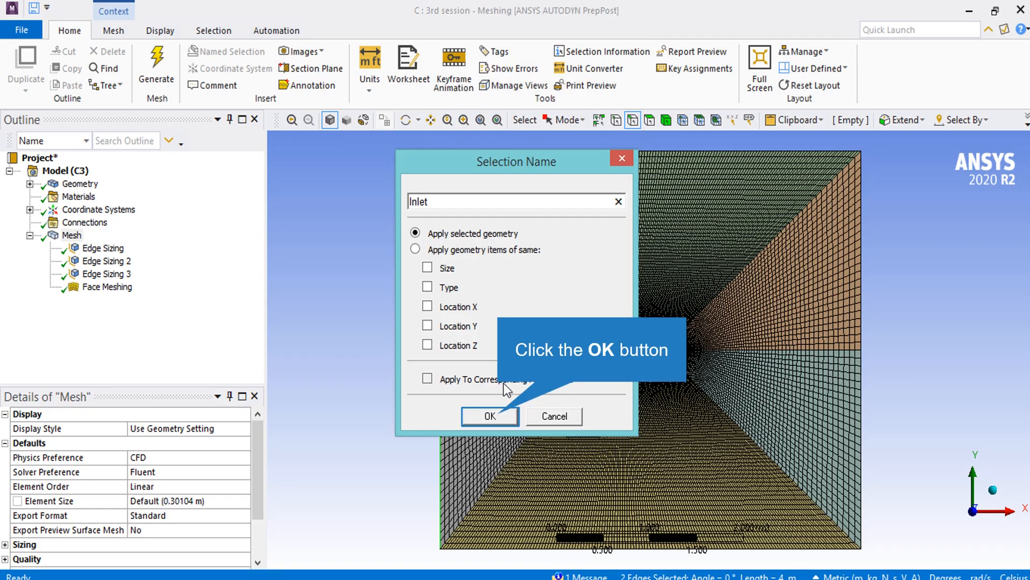
click(490, 416)
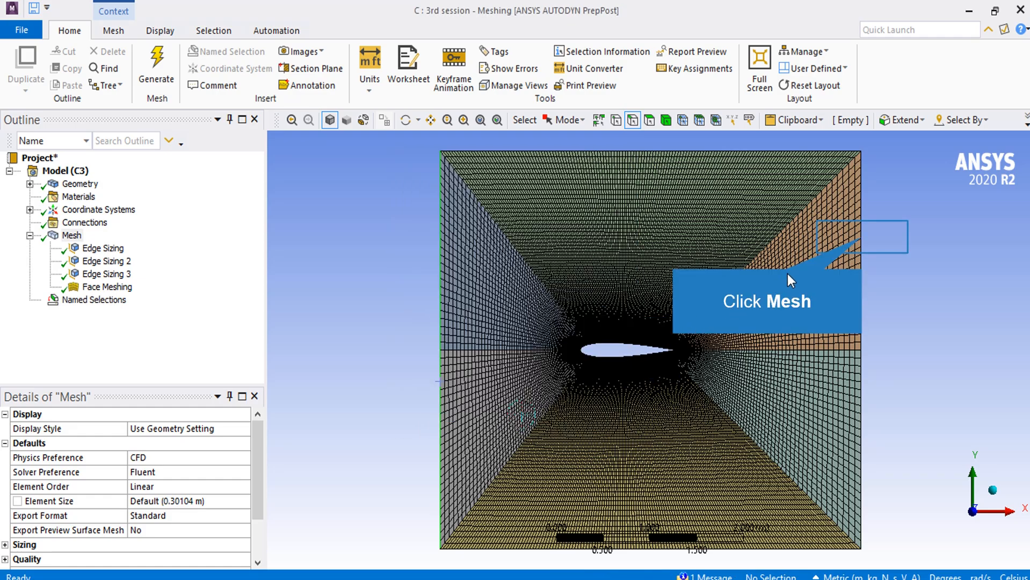
Create a named selection from the two vertical boundary edges downstream of the airfoil's trailing edge.
click(863, 237)
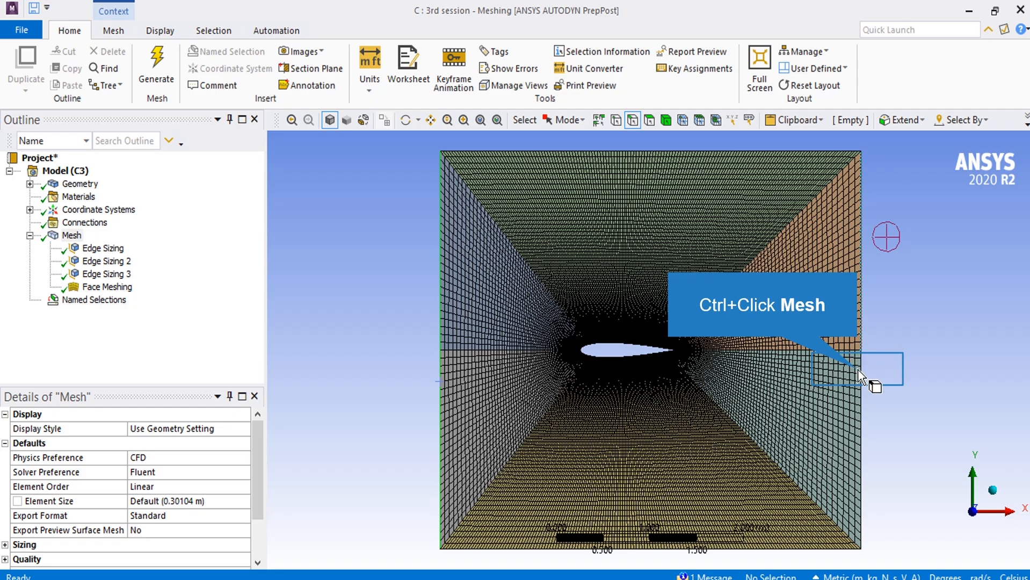
ctrl+click(858, 369)
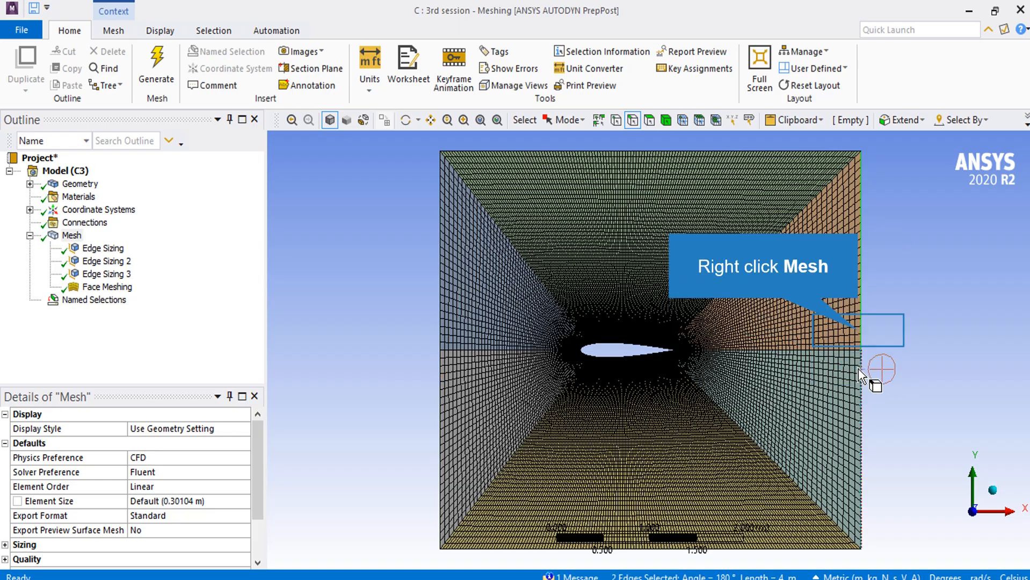
right_click(859, 368)
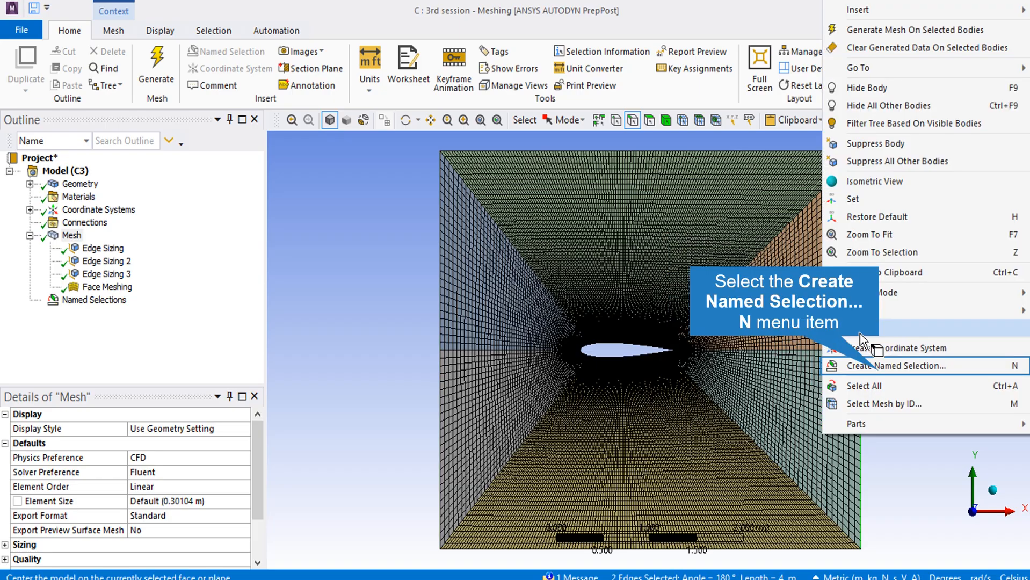
click(873, 366)
click(490, 417)
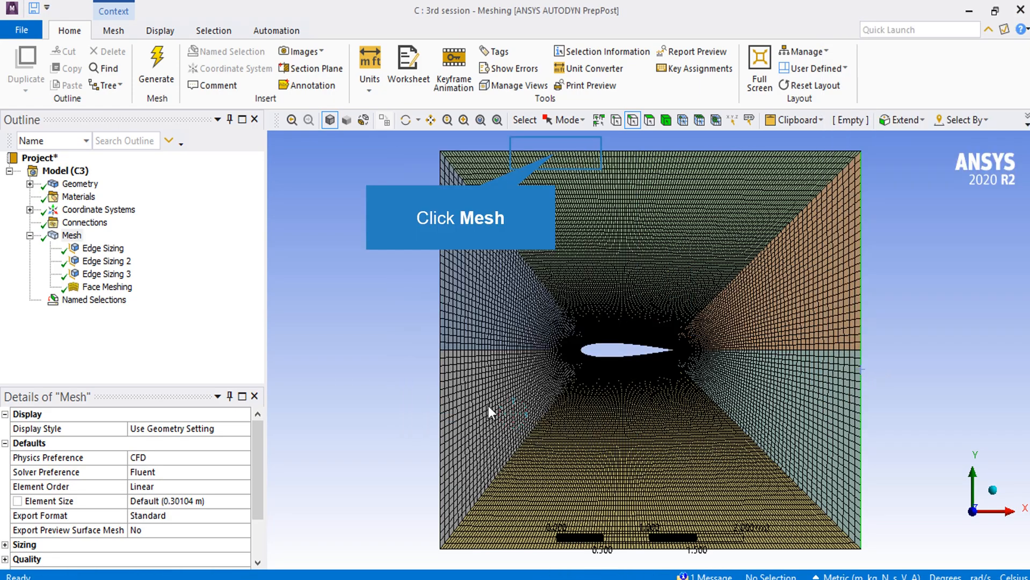
Create a named selection called Symmetry from the upper and lower horizontal boundary edges of the flow domain.
click(556, 153)
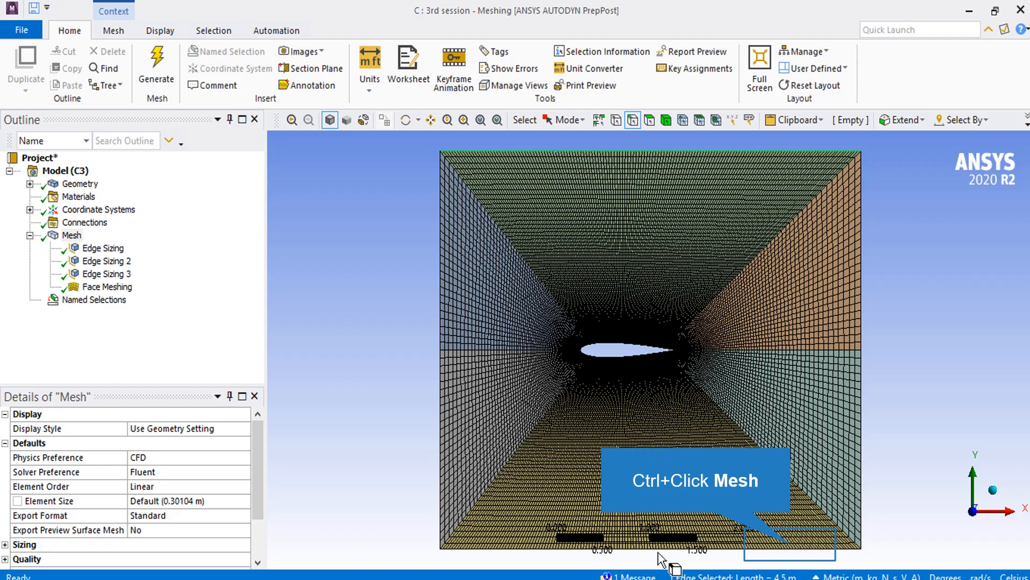
ctrl+click(779, 548)
right_click(799, 547)
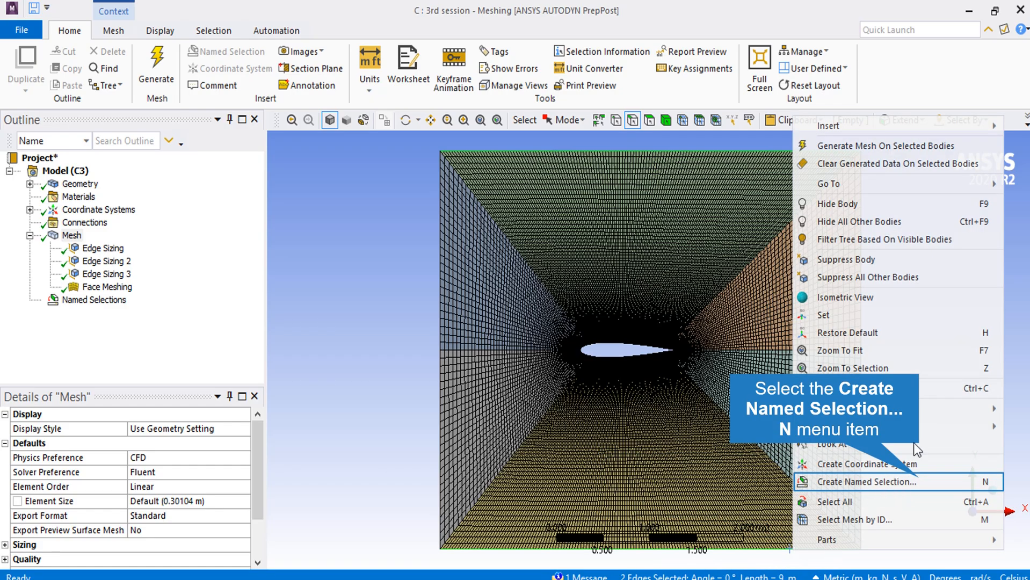
click(920, 481)
text(Symmetr)
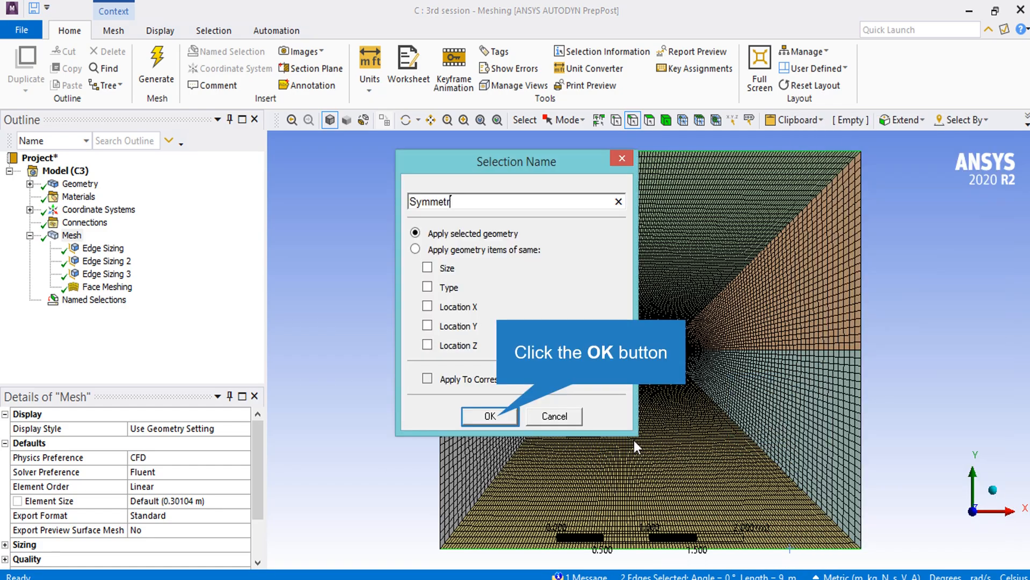
click(505, 423)
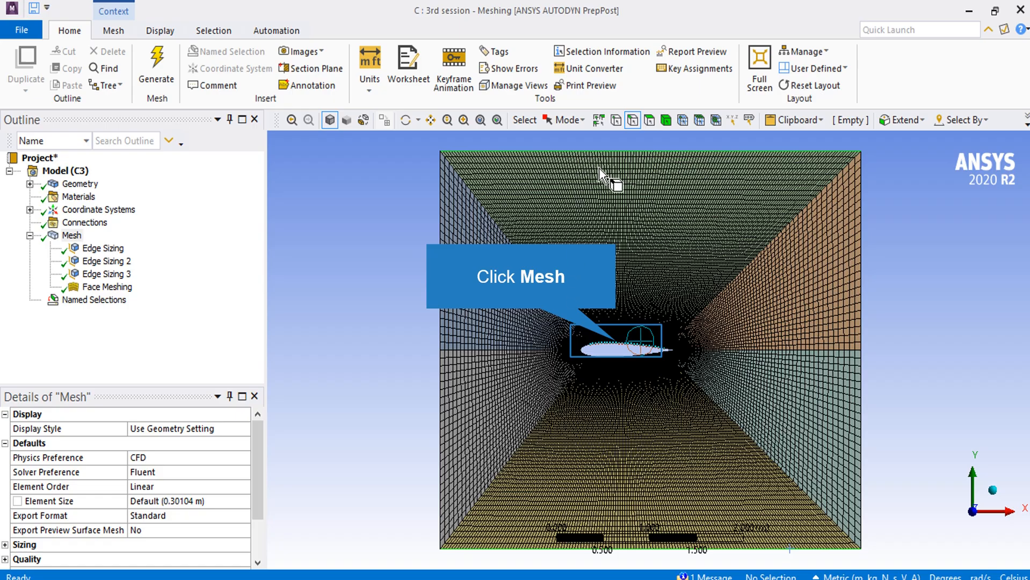
Create a named selection called Wall from the six edges forming the airfoil, including the two short ones at the trailing edge.
click(615, 344)
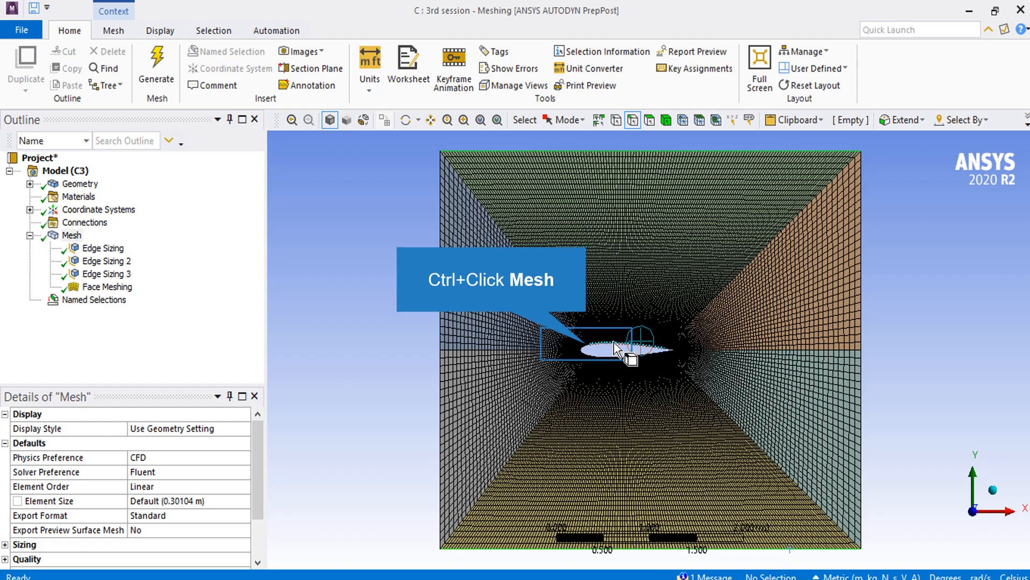
ctrl+click(588, 352)
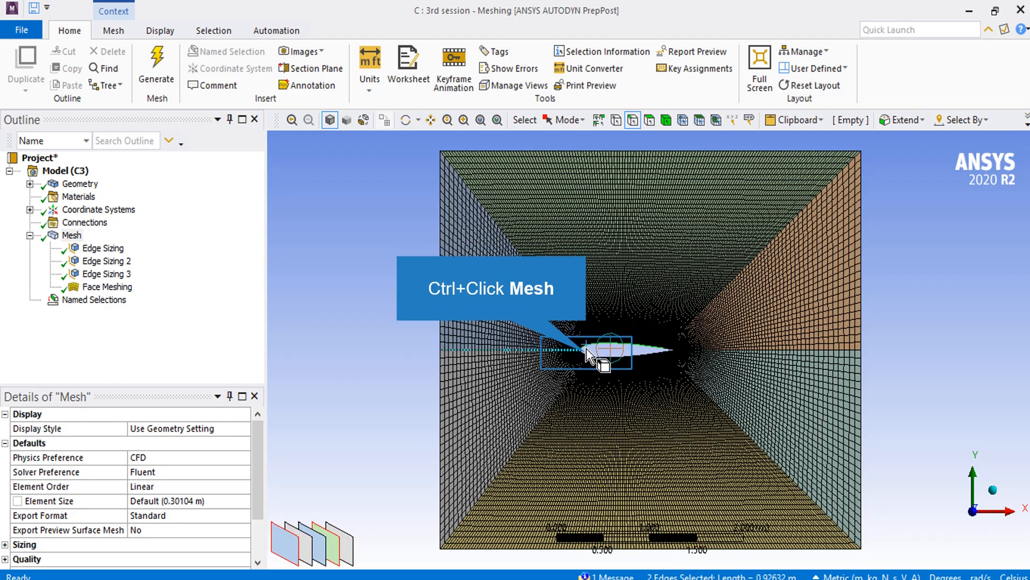
ctrl+click(608, 354)
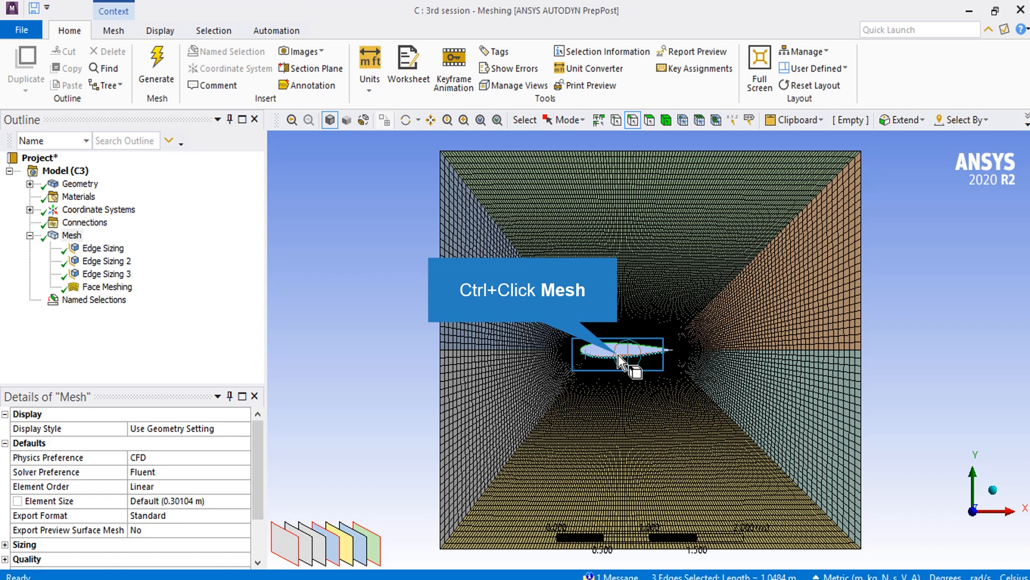
ctrl+click(618, 355)
scroll(687, 359, up, 10)
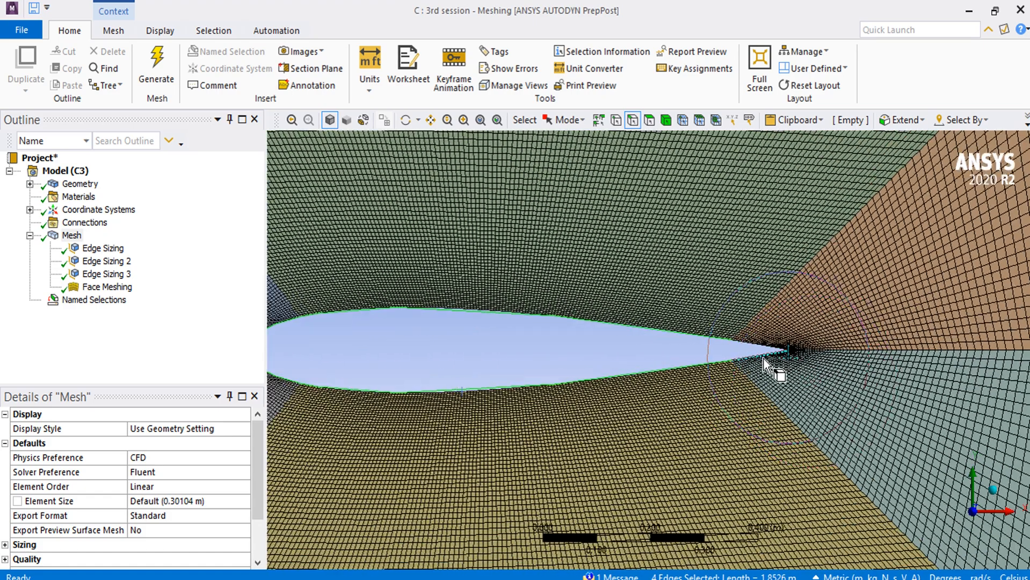
ctrl+click(763, 359)
ctrl+click(761, 347)
right_click(683, 331)
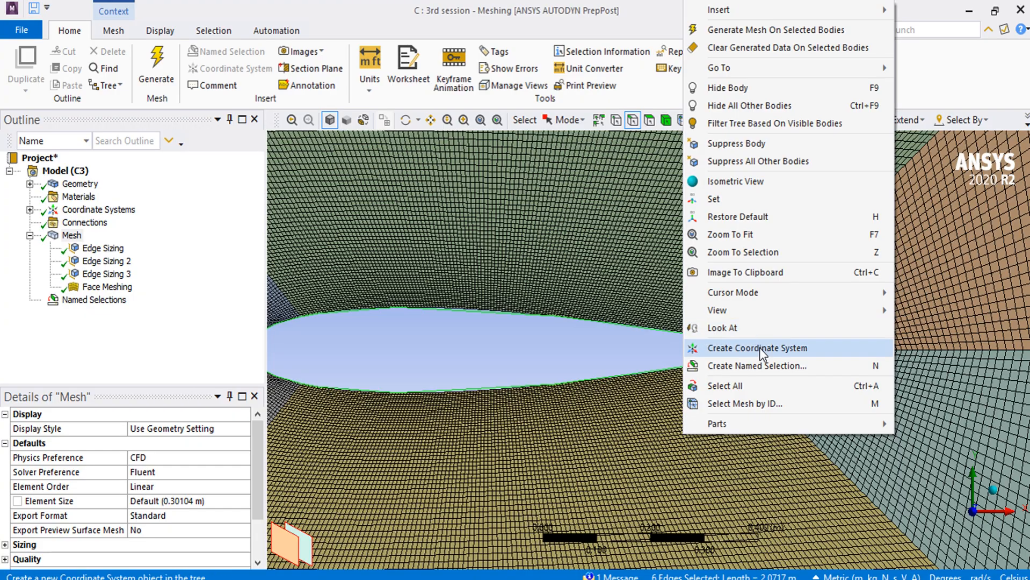
click(763, 364)
text(Wall)
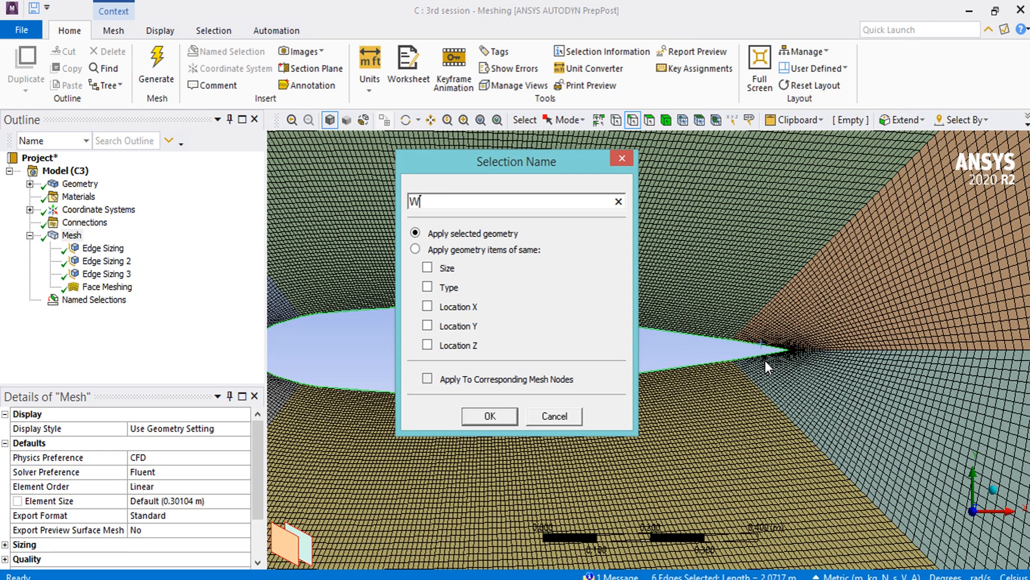
click(472, 421)
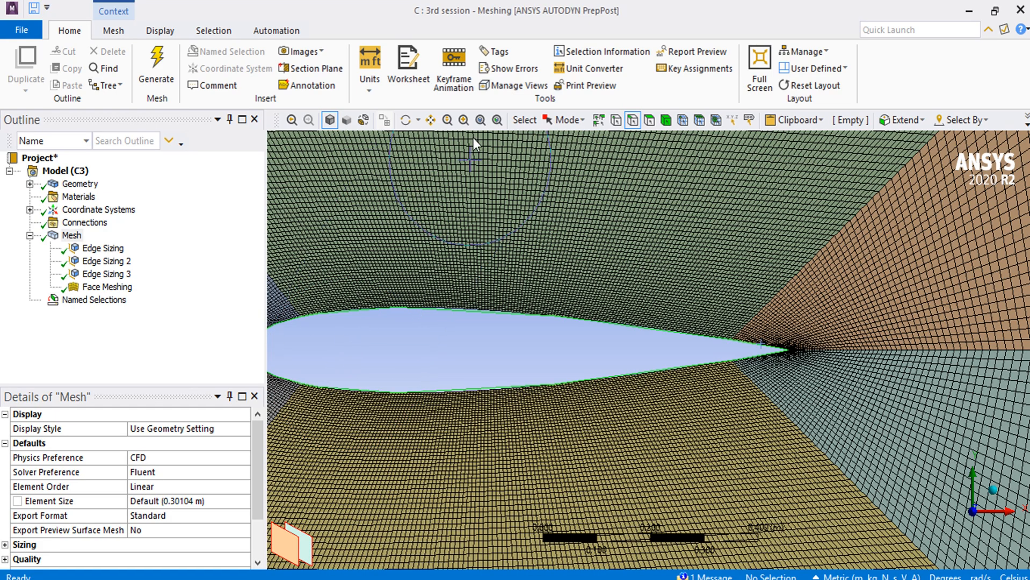
Create a named selection called flow from all six faces of the domain.
click(497, 119)
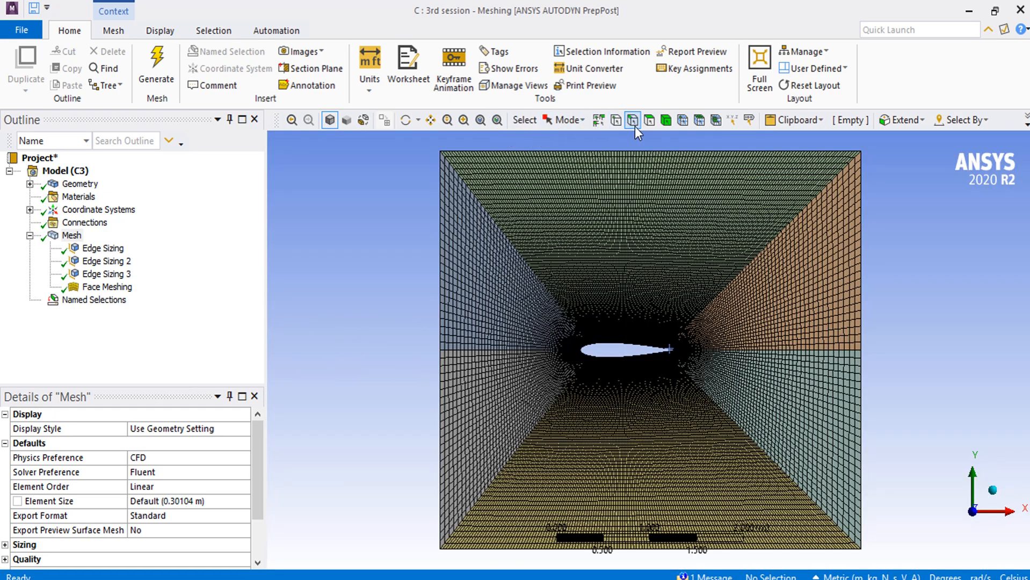
click(651, 121)
right_click(352, 256)
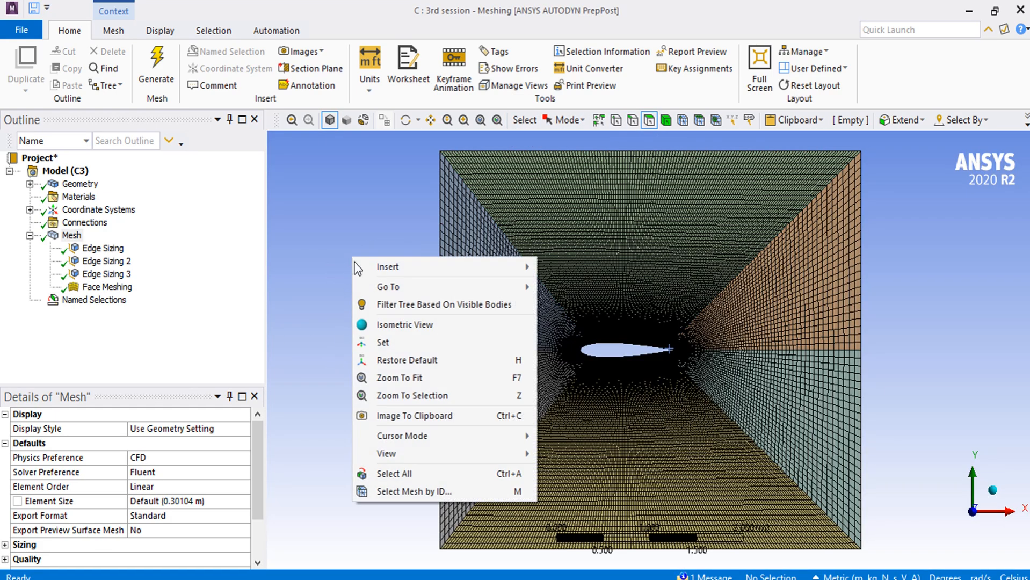
click(432, 475)
right_click(504, 453)
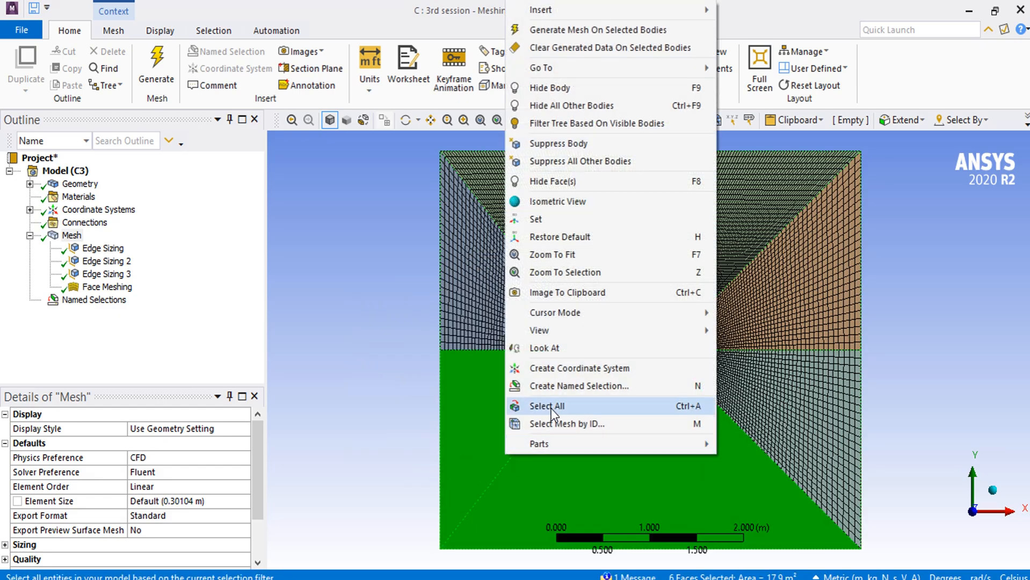
click(559, 387)
key(BackSpace)
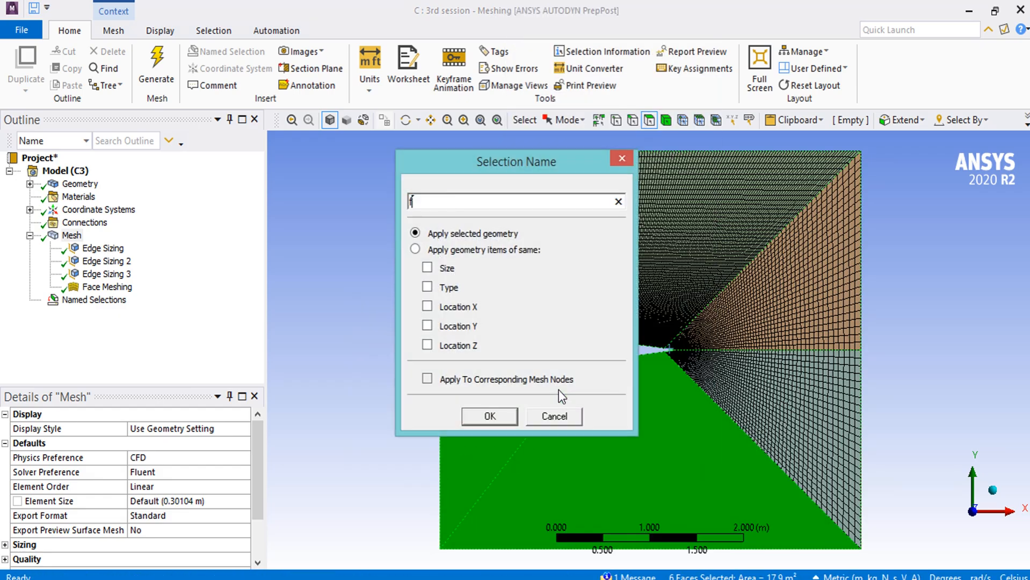
text(flow)
click(489, 416)
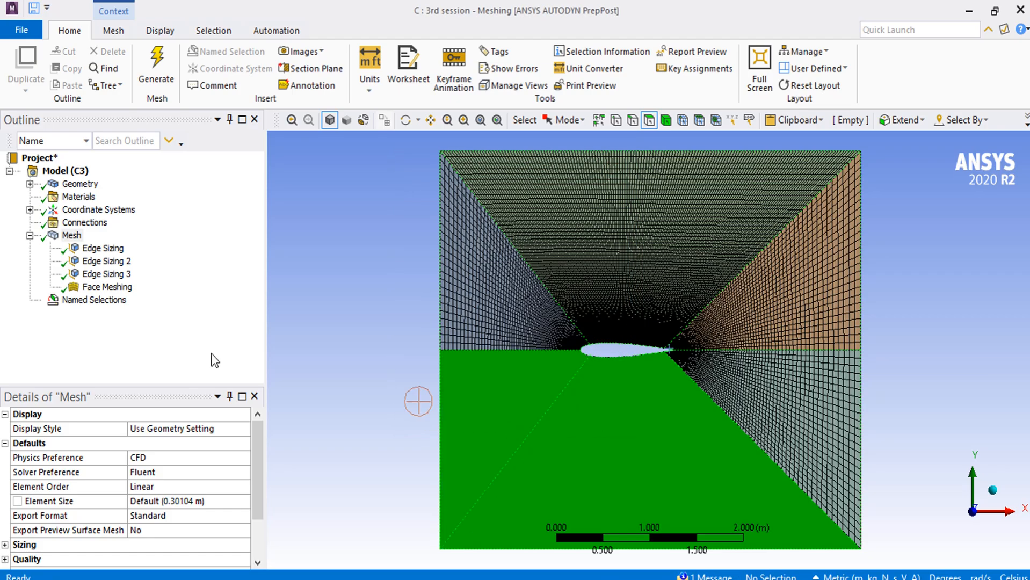
Expand the named selections, close the meshing application and update the Mesh cell of the 3rd session system in Workbench.
click(59, 299)
click(30, 300)
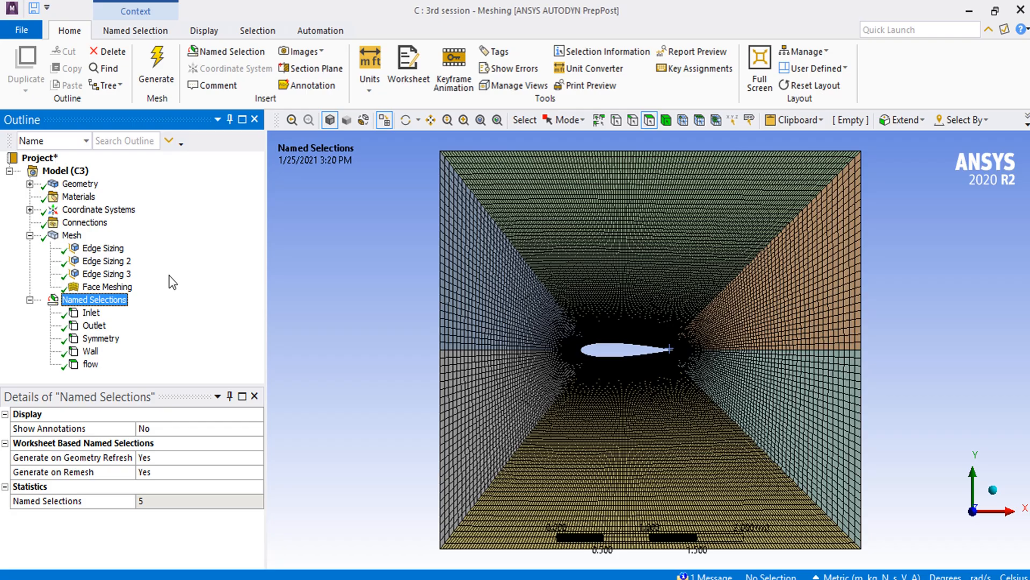
click(1020, 11)
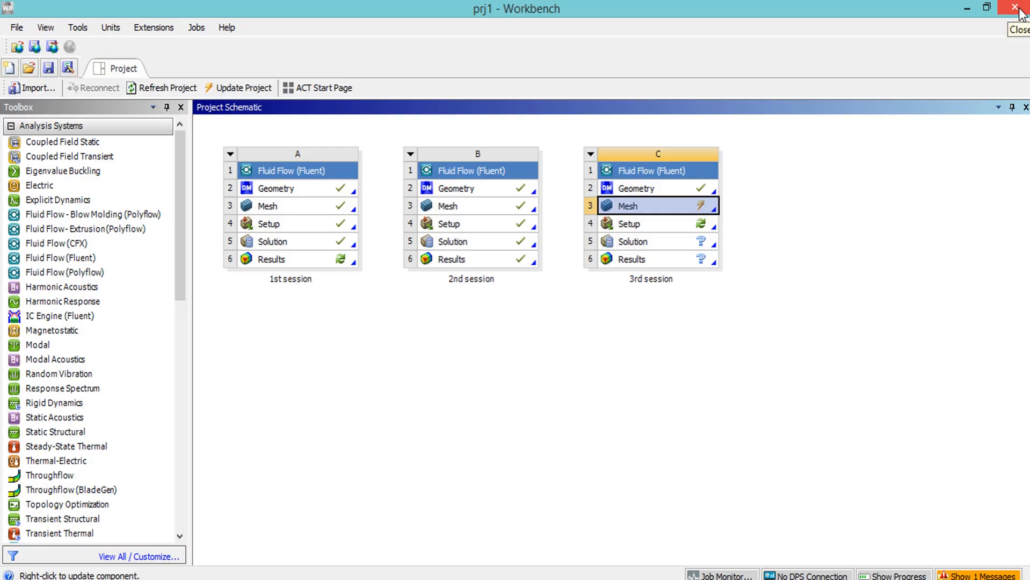
right_click(648, 206)
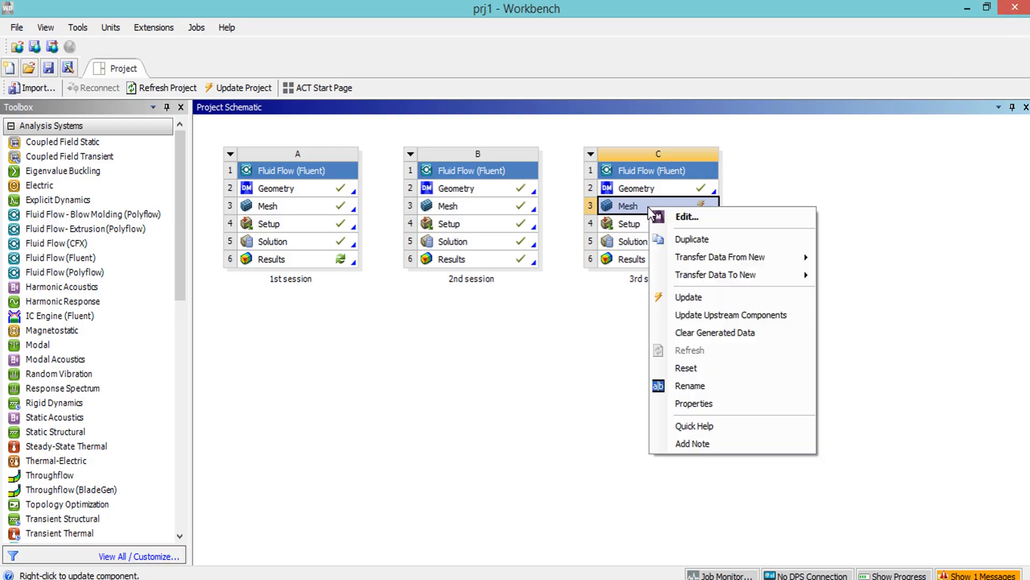
click(712, 298)
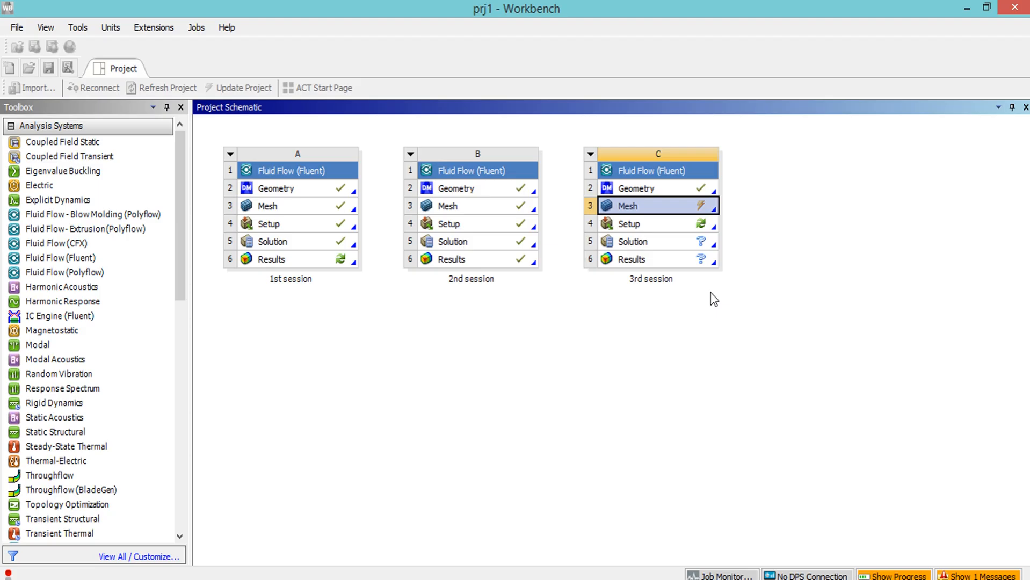
Launch Fluent from the 3rd session's Setup cell with Double Precision and 4 solver processes.
double_click(659, 225)
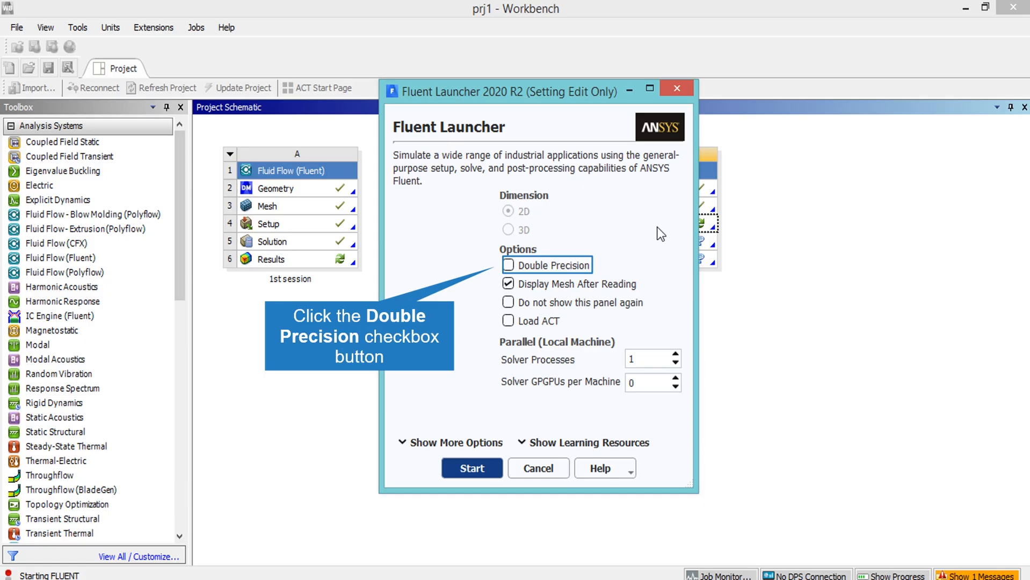
click(508, 266)
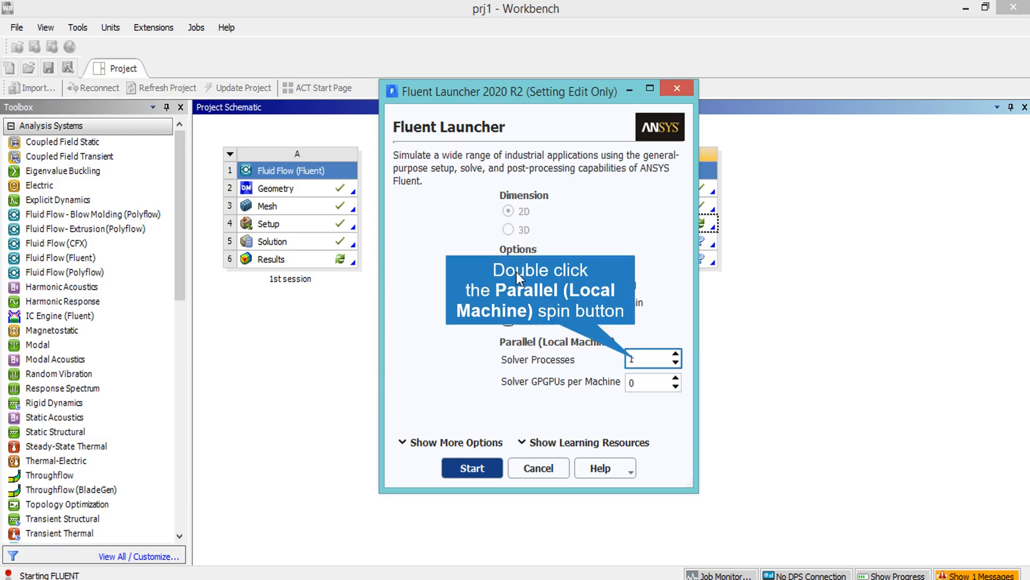
double_click(636, 360)
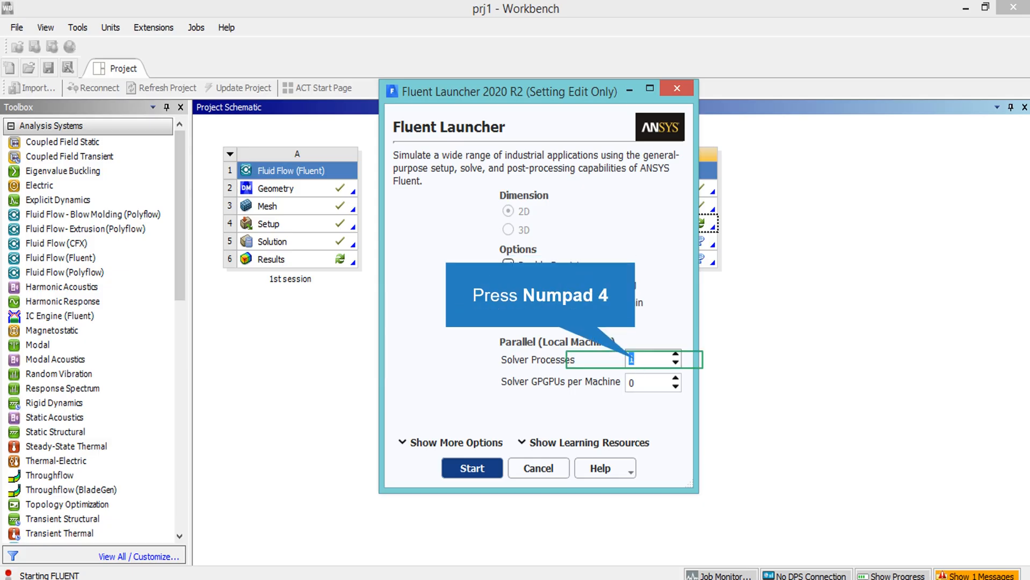
text(4)
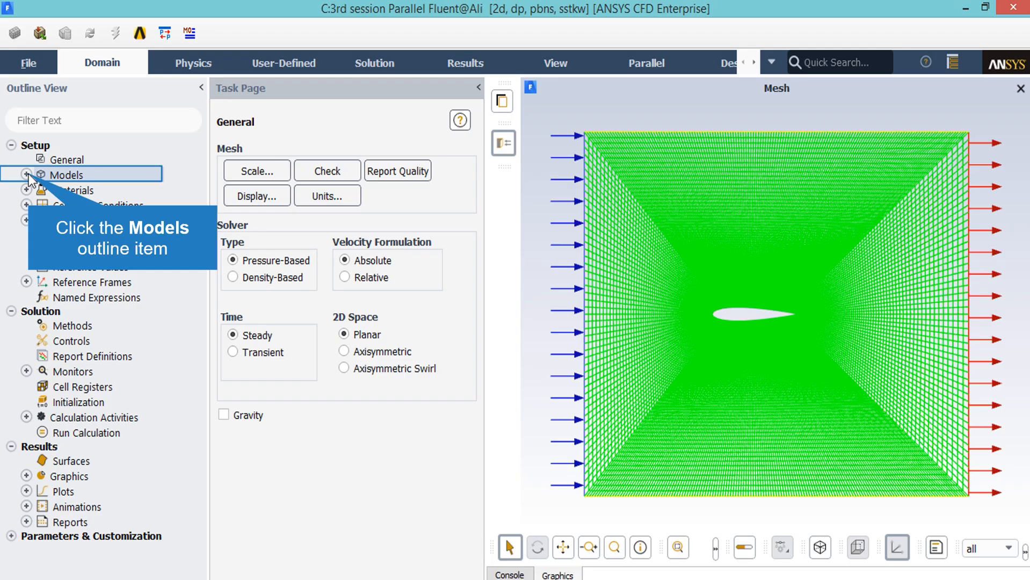
Open the viscous model settings and accept the k-omega (2 eqn) model with the SST option.
click(27, 176)
double_click(95, 220)
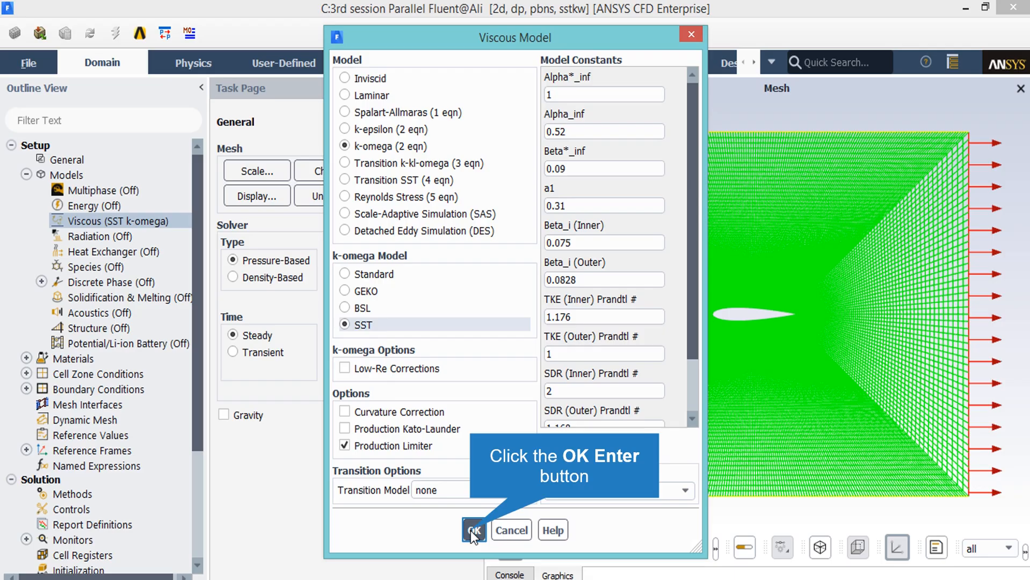
click(471, 530)
click(25, 175)
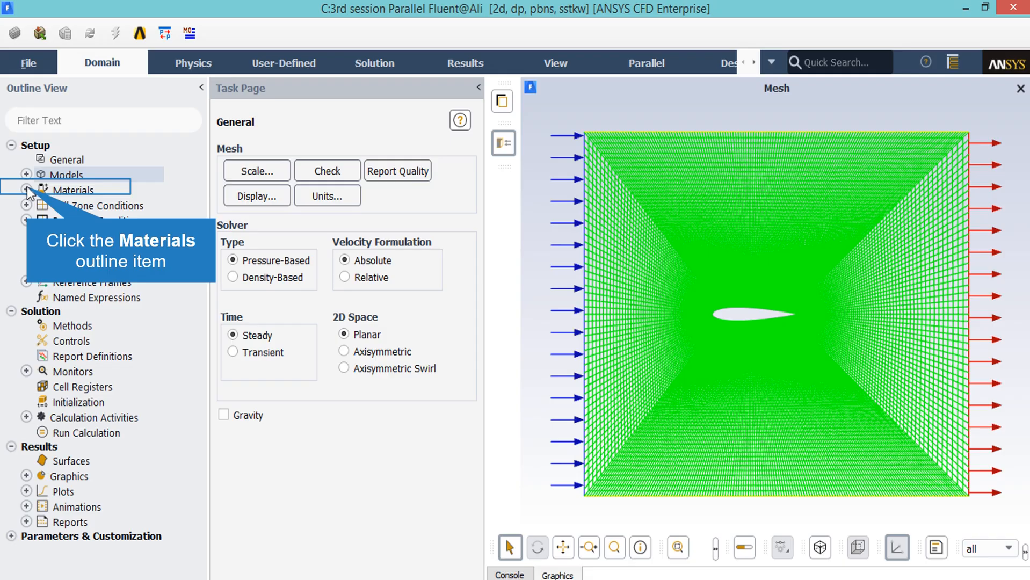
Review the materials list and the fluid settings of the flow cell zone.
click(26, 188)
click(25, 190)
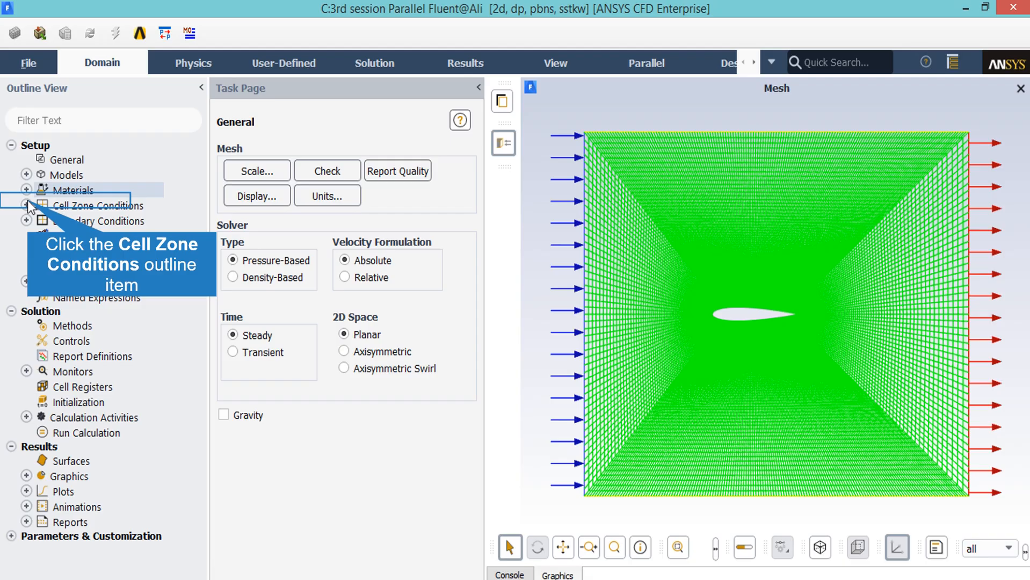
click(28, 202)
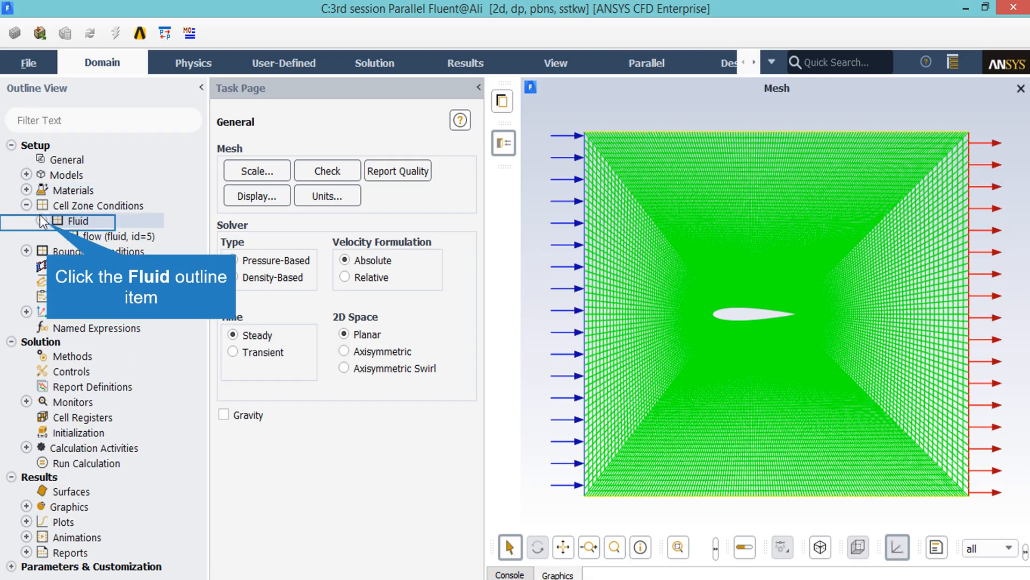
click(41, 219)
double_click(81, 236)
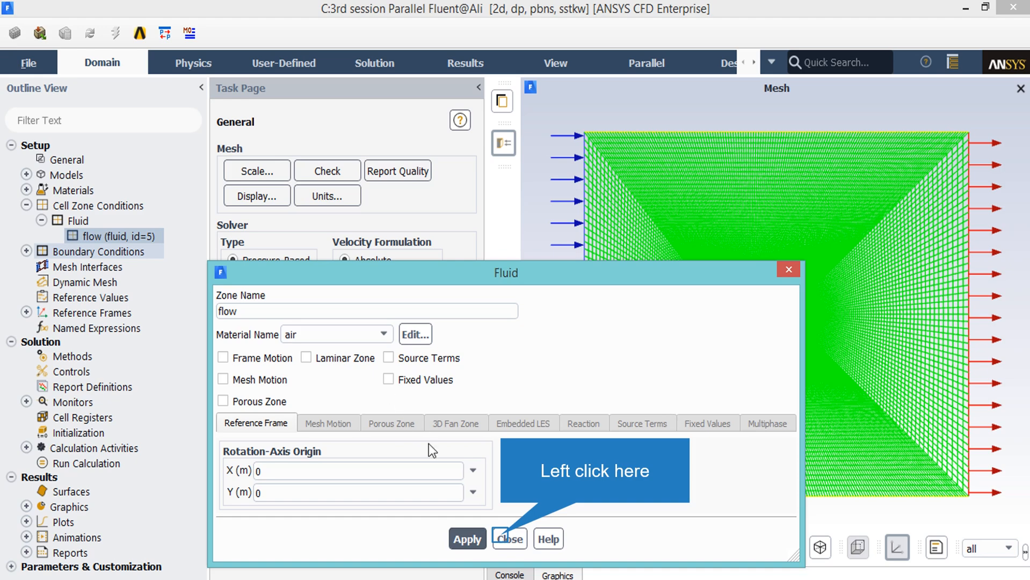
click(507, 539)
click(27, 204)
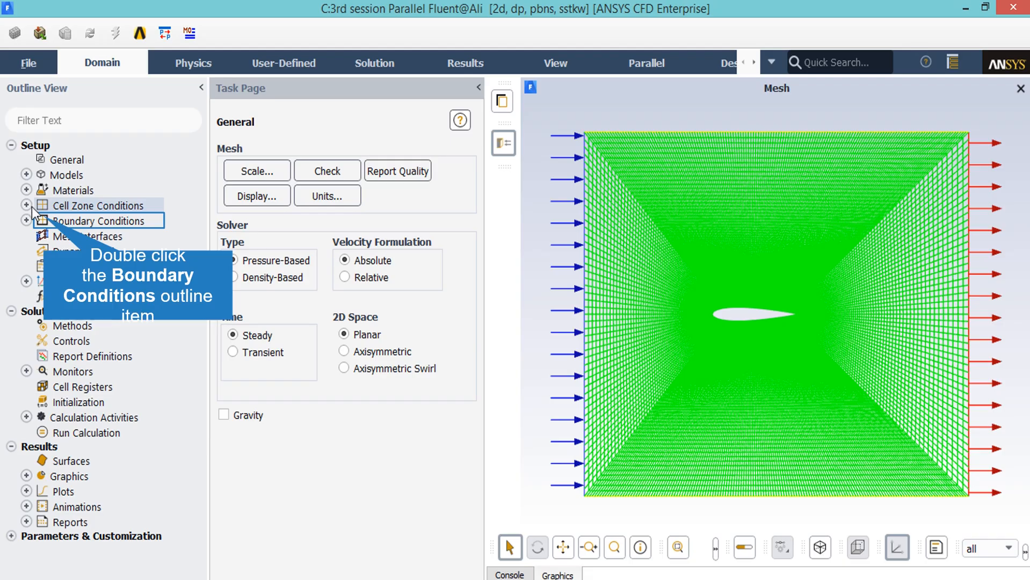
Open the boundary conditions and group the zone list by Zone Type.
double_click(44, 221)
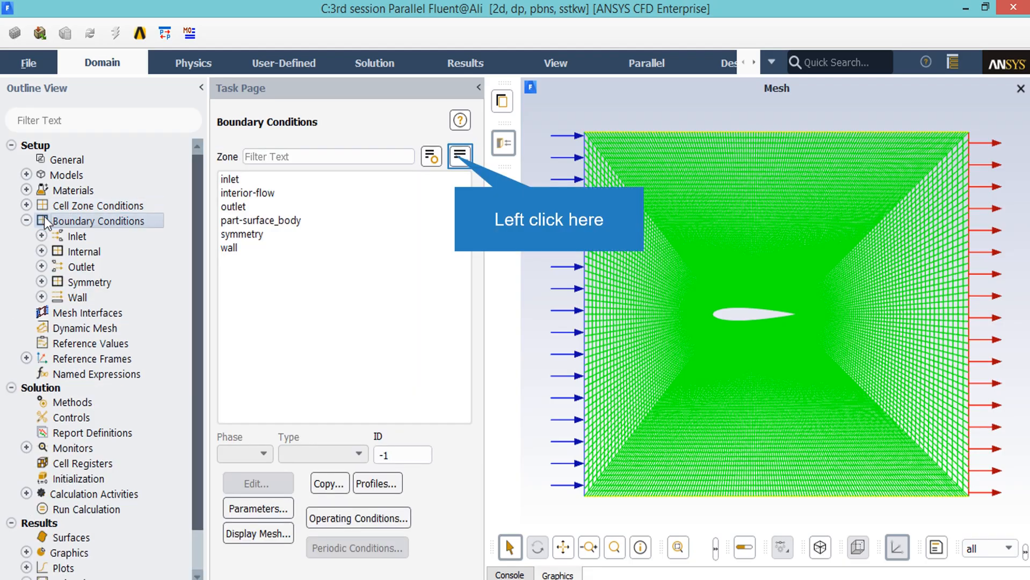
click(458, 155)
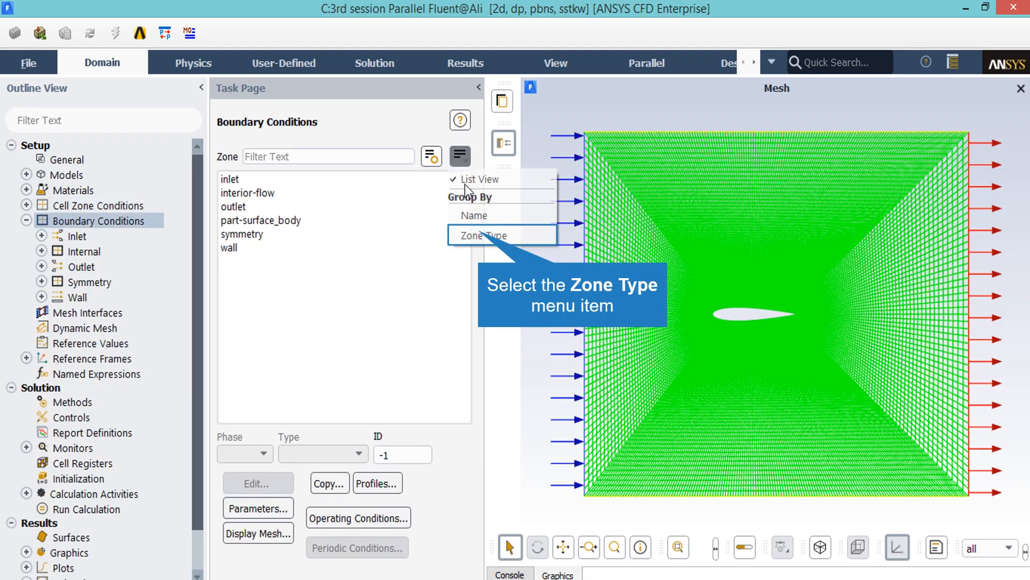
click(475, 232)
Set the inlet's velocity magnitude to 17 m/s and its turbulent intensity to 0.1 %, and apply the velocity inlet settings.
click(337, 194)
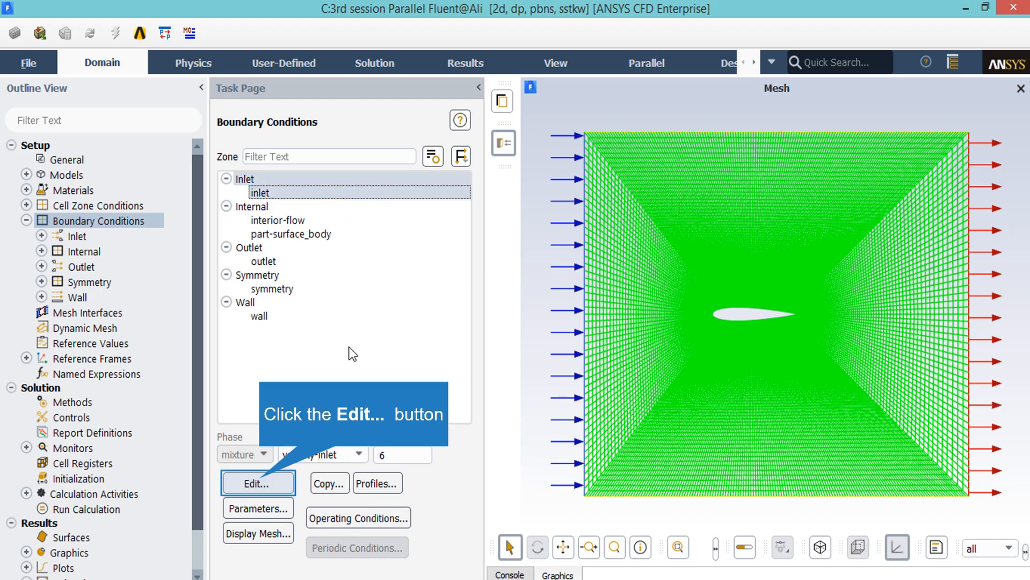
click(258, 482)
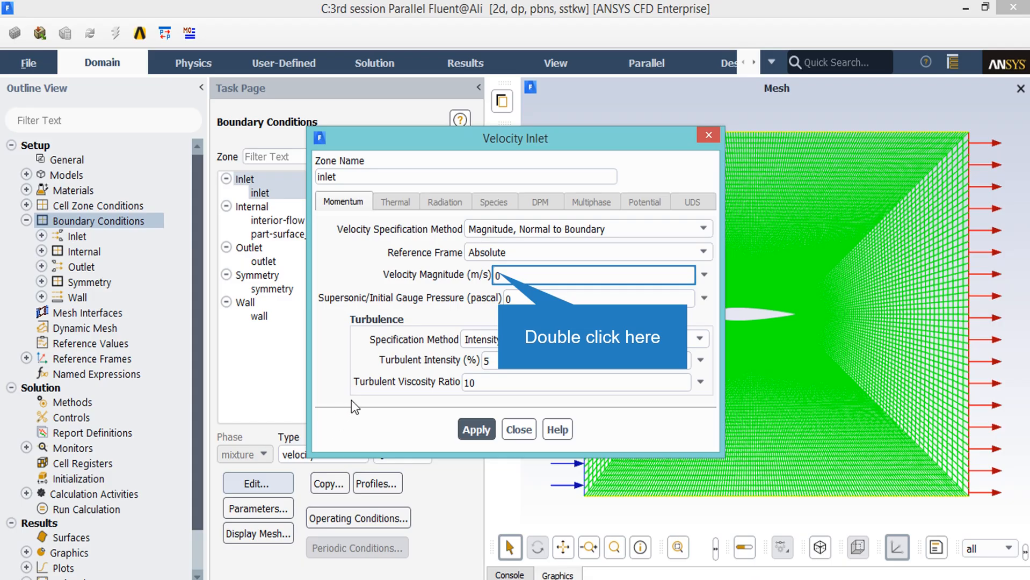
double_click(499, 275)
text(17)
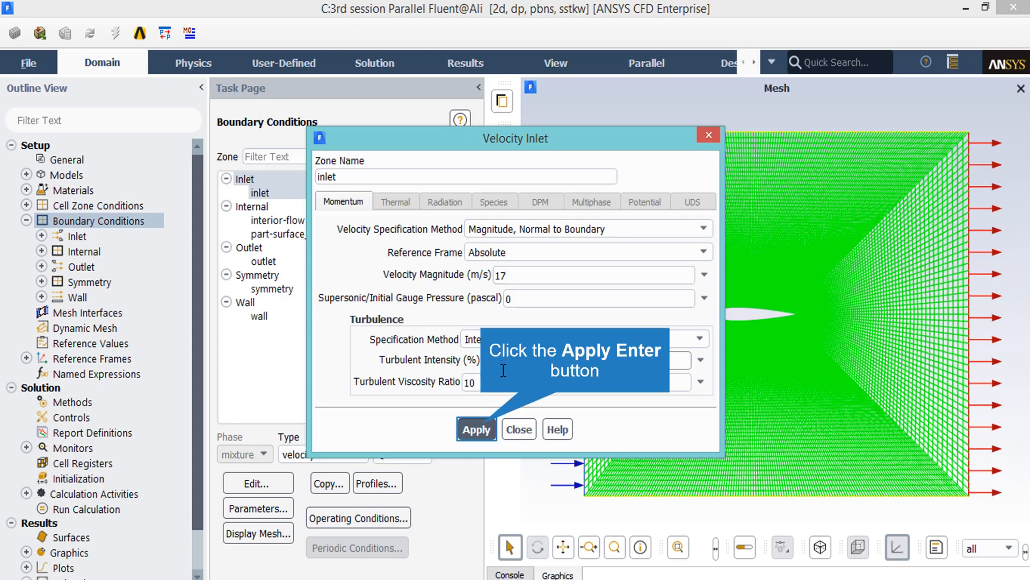
click(484, 425)
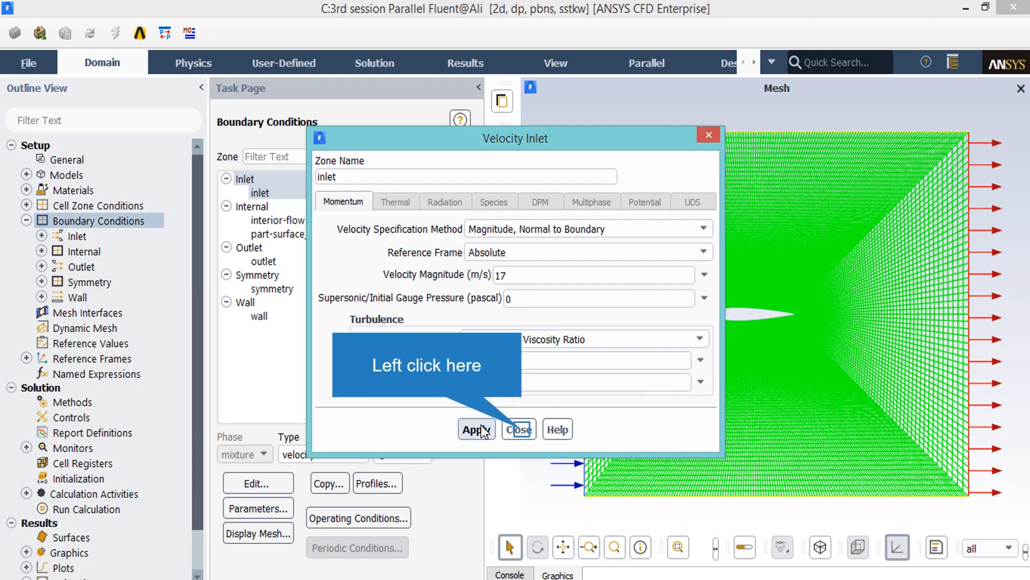
click(521, 432)
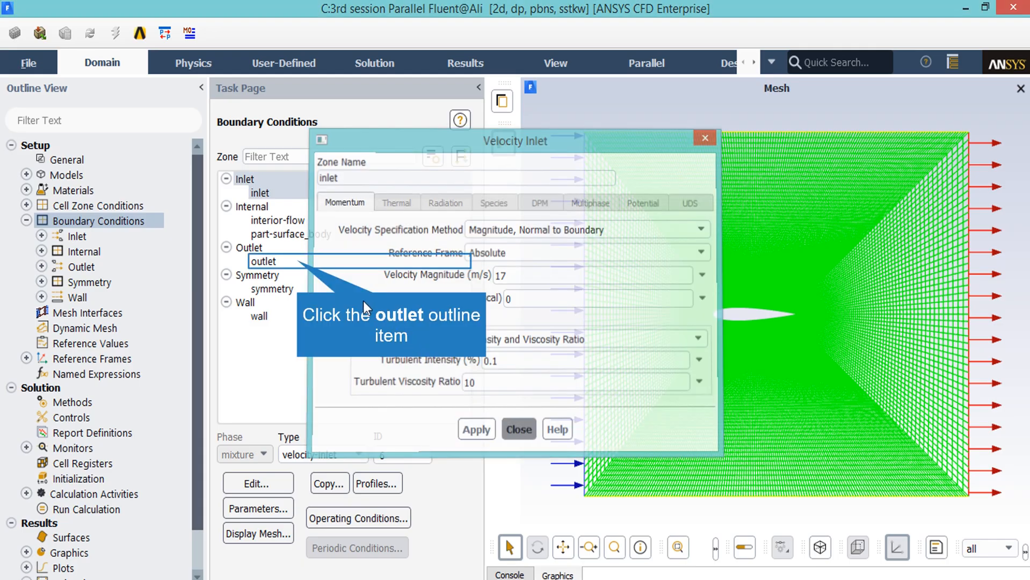
Open the outlet zone's pressure outlet settings and apply them with a gauge pressure of 0 Pa.
click(299, 264)
click(271, 482)
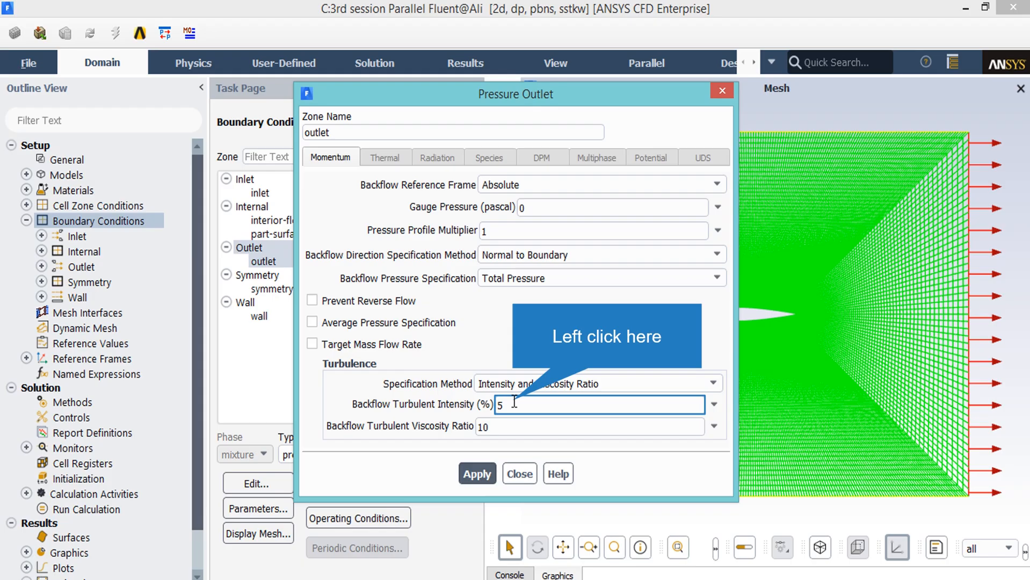
click(482, 472)
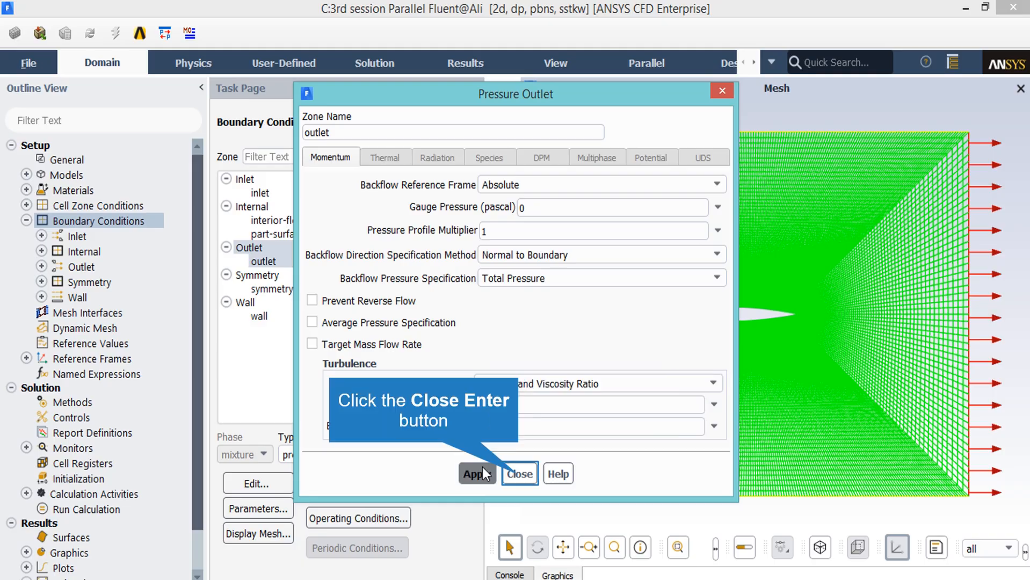
click(519, 474)
click(26, 220)
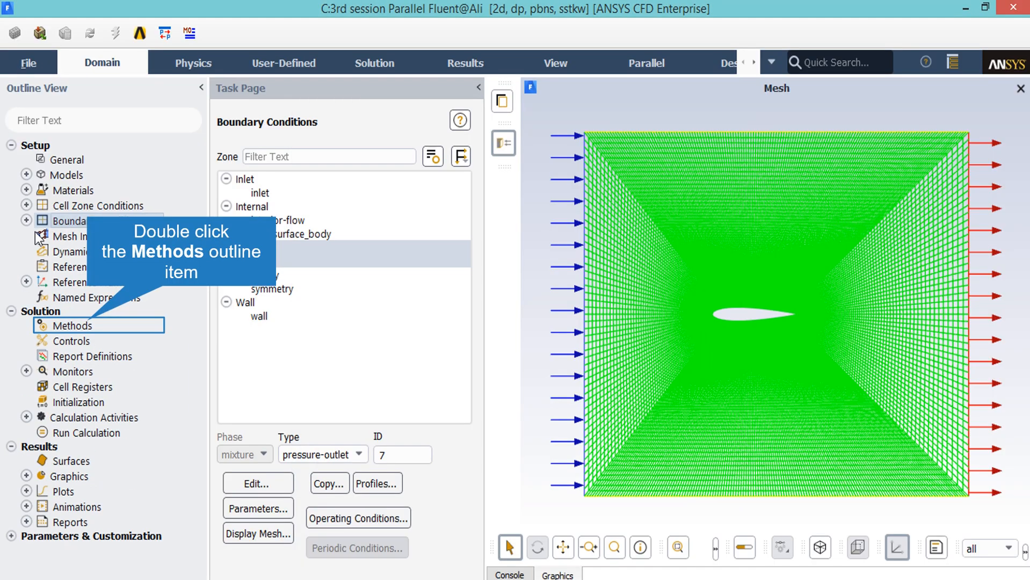
Review the solution methods and set the under-relaxation factors to 0.2 for pressure, 0.5 for momentum, and 0.6 for turbulent kinetic energy and specific dissipation rate.
double_click(89, 325)
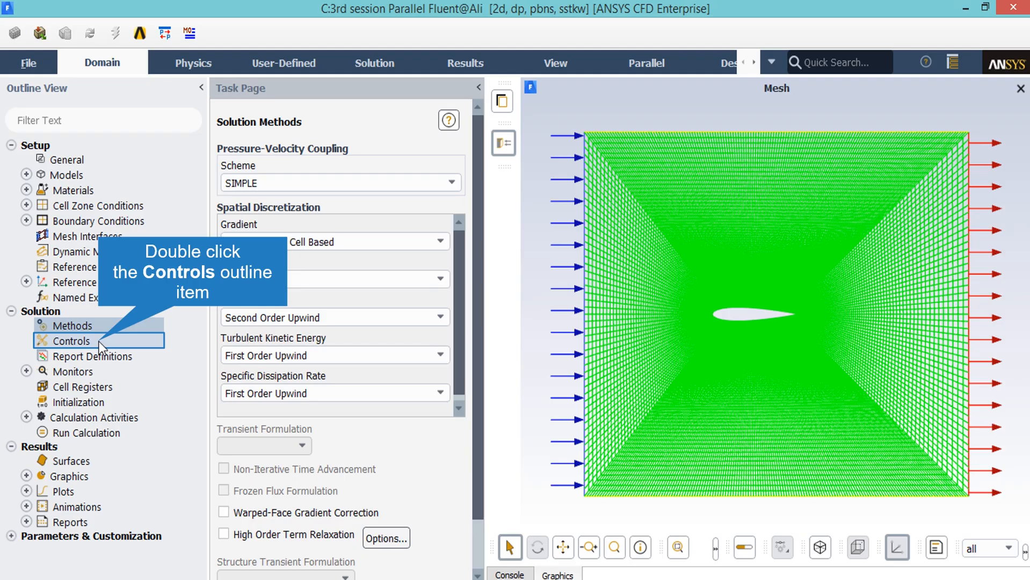
double_click(72, 341)
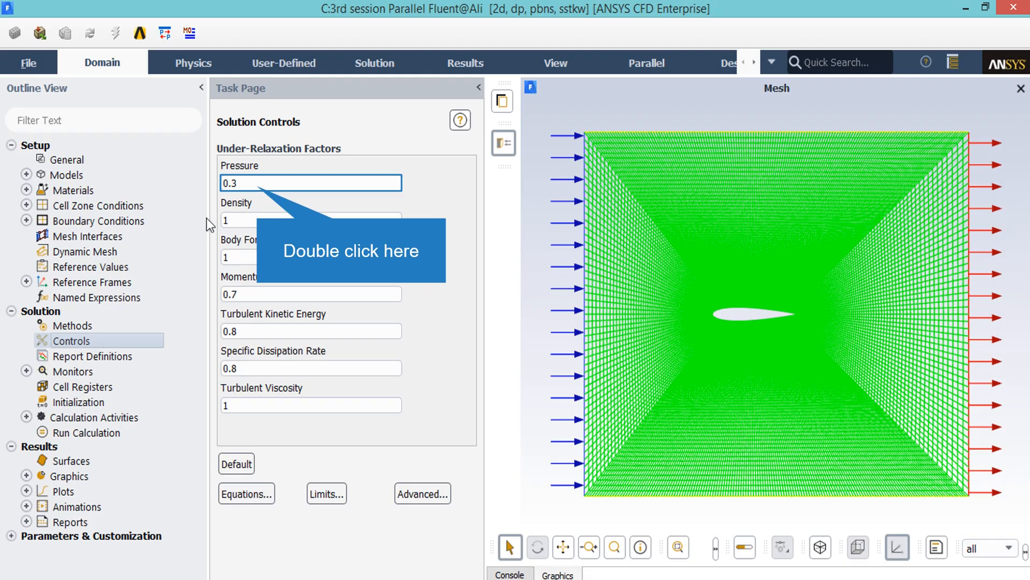
double_click(256, 183)
text(0.2)
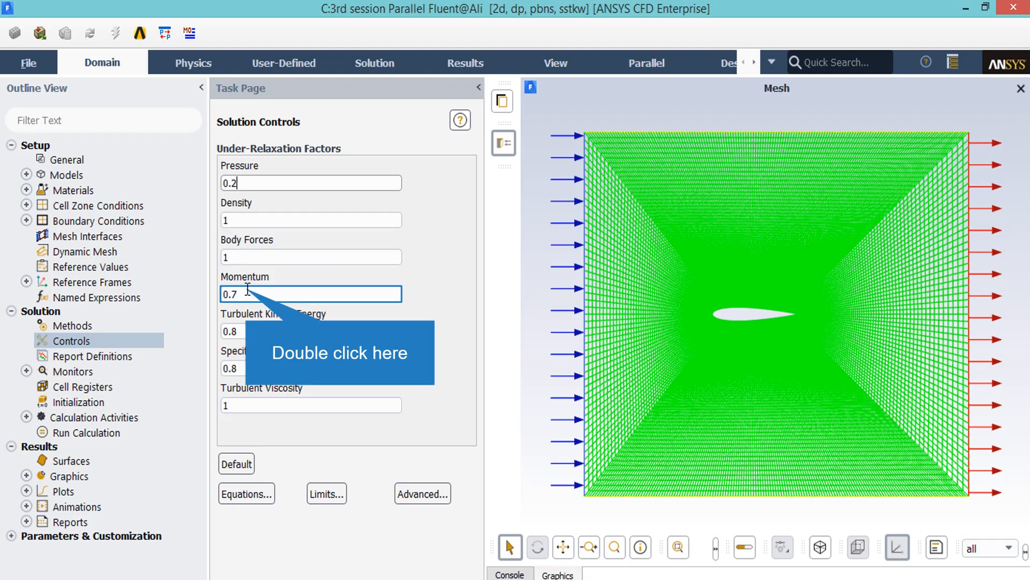
double_click(247, 291)
text(0.5)
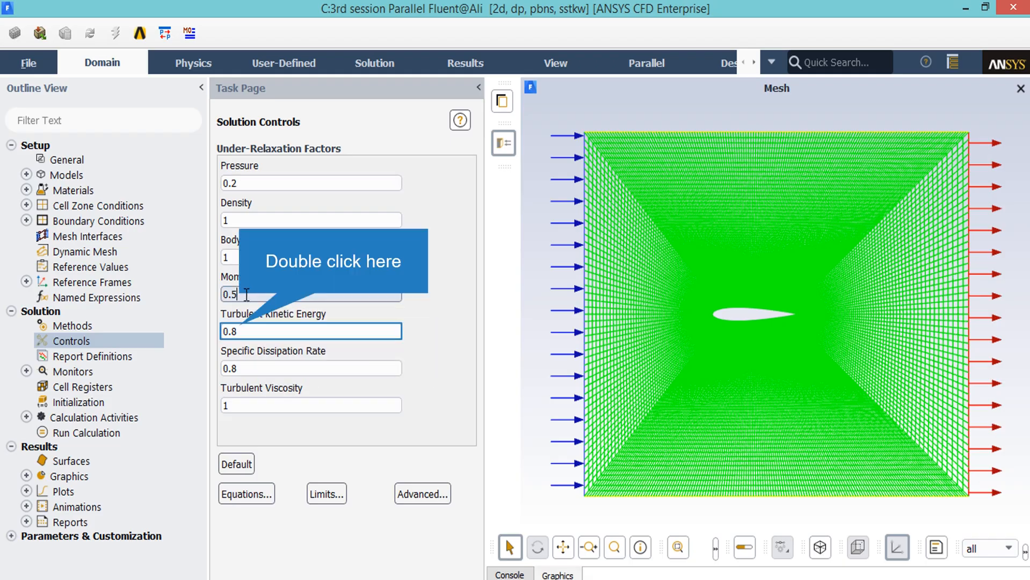
double_click(238, 330)
text(0.6)
double_click(238, 371)
text(0.6)
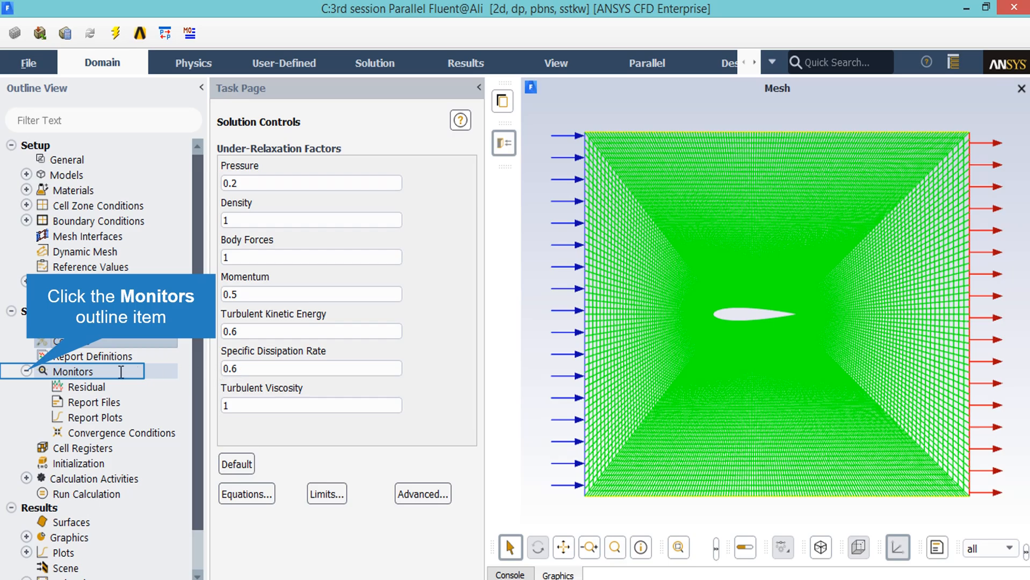
Disable the convergence check for continuity, x-velocity, y-velocity, k and omega in the residual monitors.
click(27, 371)
double_click(70, 387)
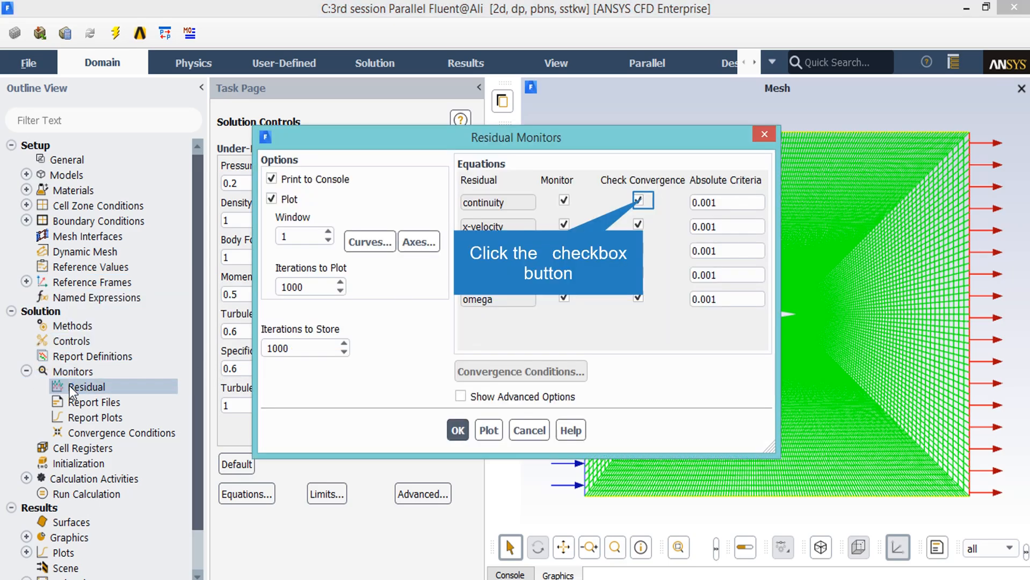
click(639, 201)
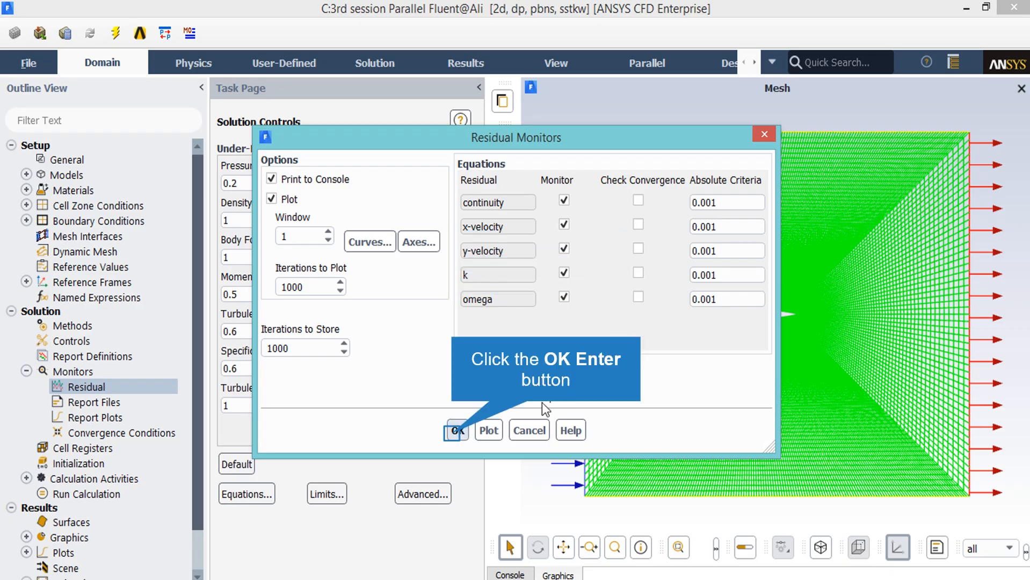
click(458, 430)
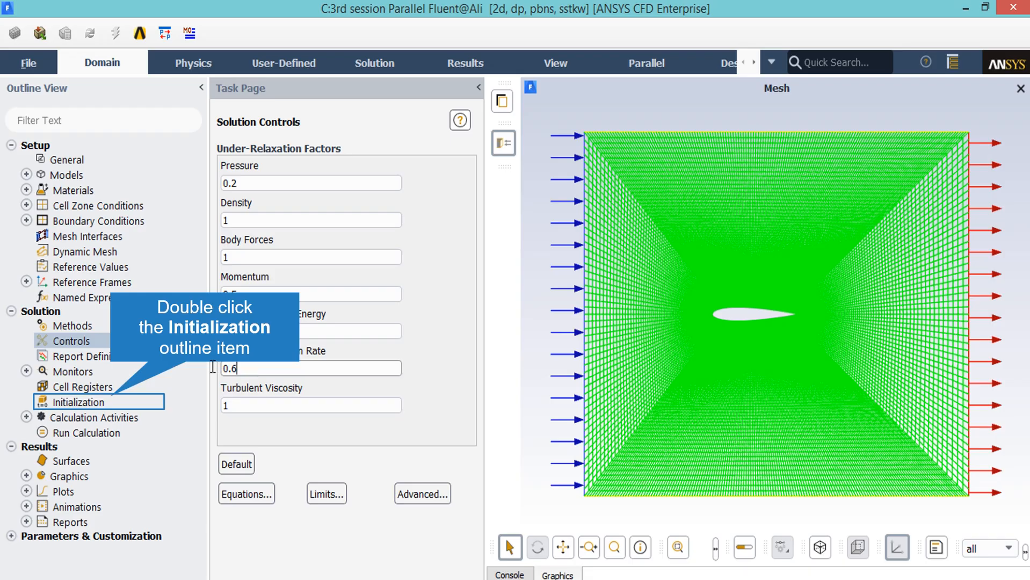
Initialize the solution with Standard Initialization, computing the initial values from the inlet.
double_click(161, 400)
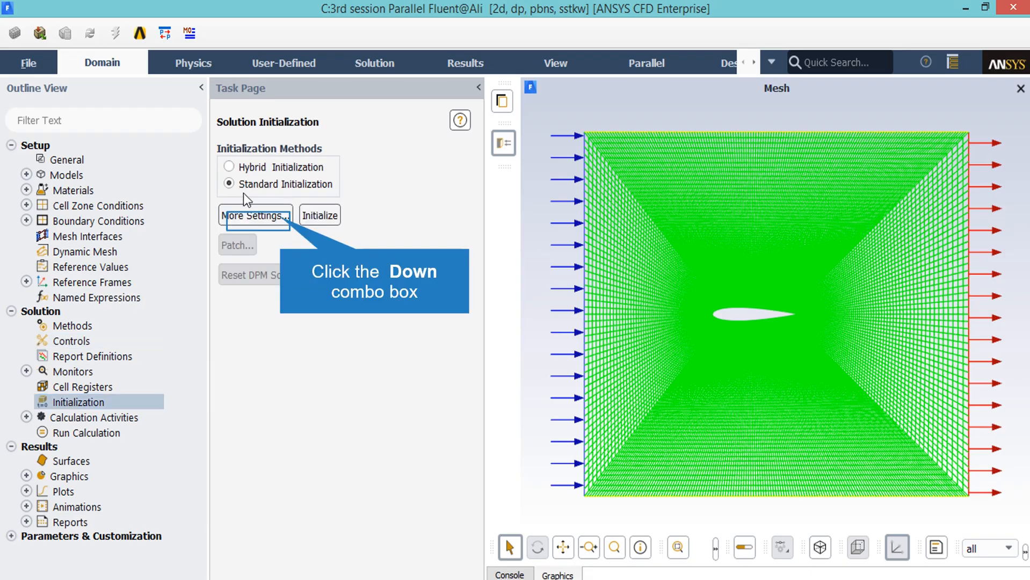
click(260, 214)
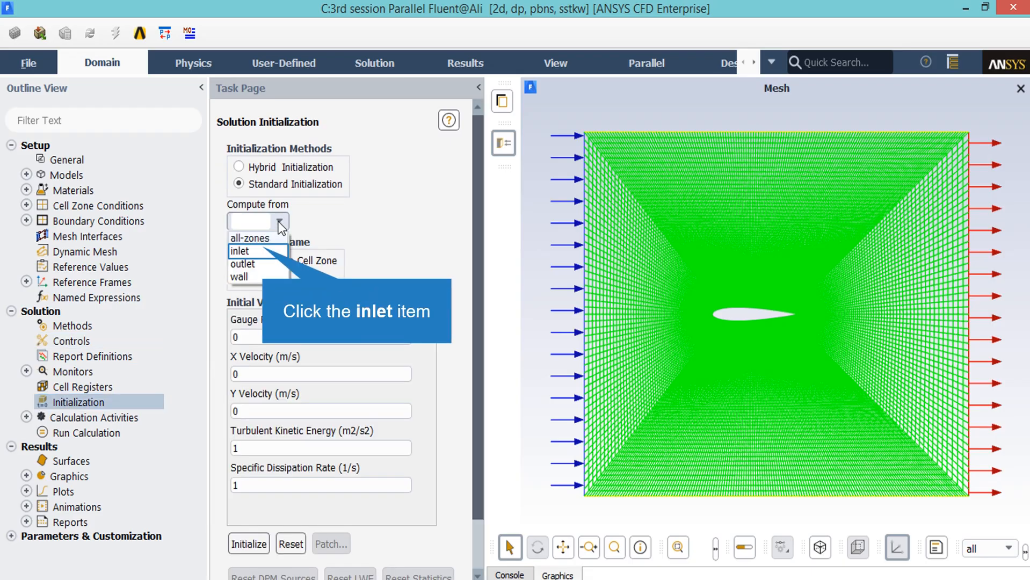
click(263, 249)
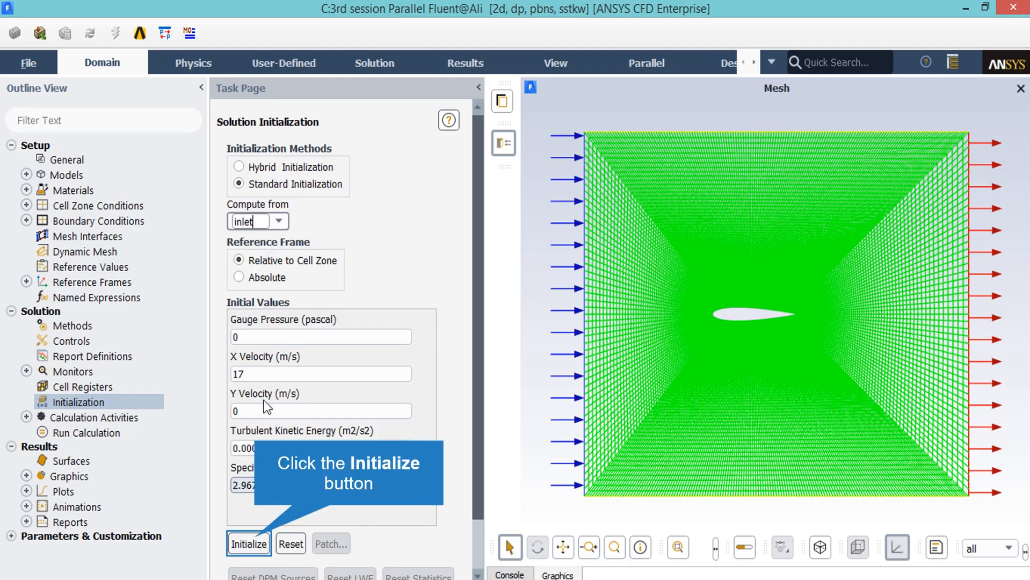
click(245, 539)
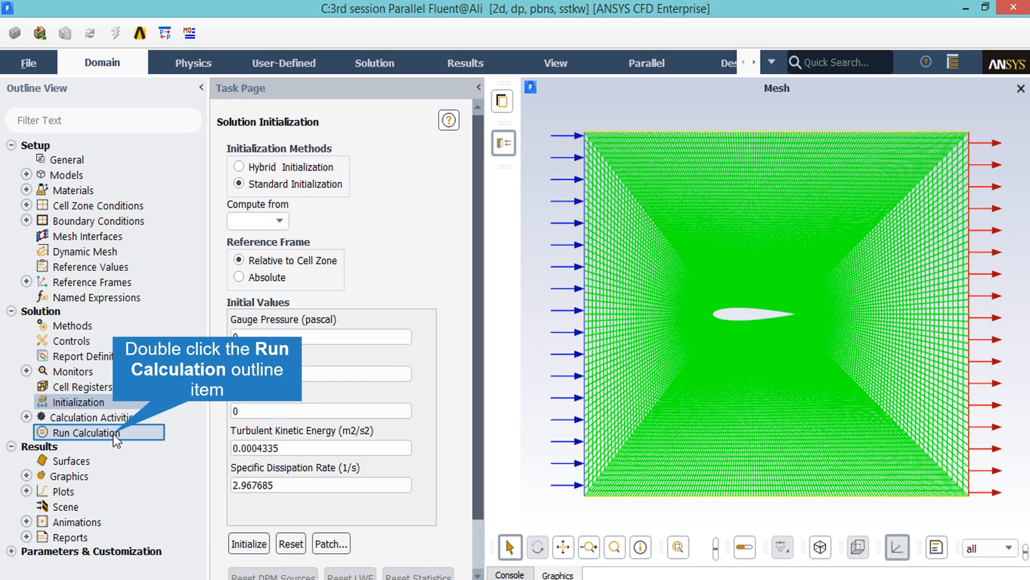
Run the calculation for 700 iterations and dismiss the completion notice.
double_click(86, 433)
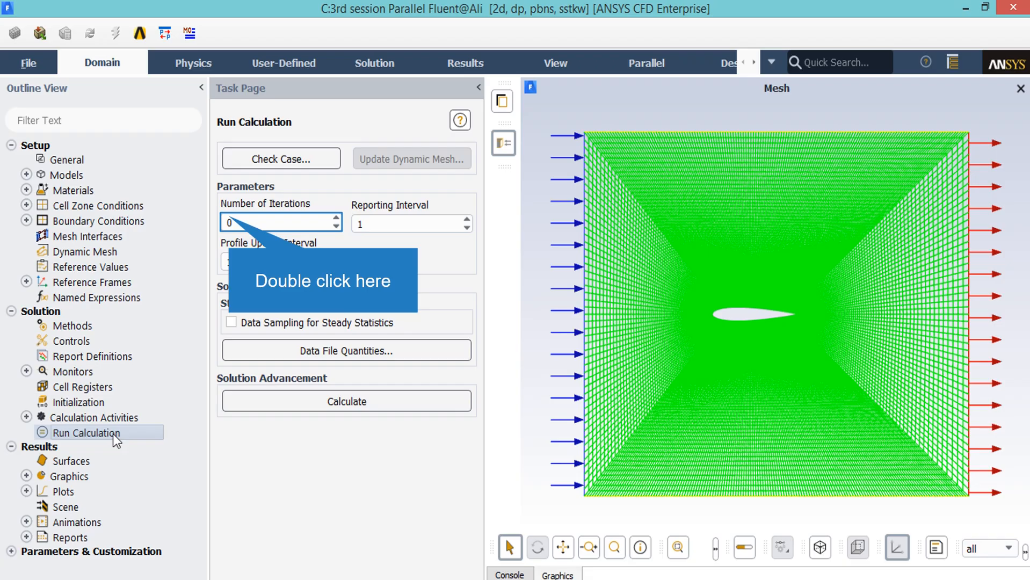
double_click(230, 218)
text(700)
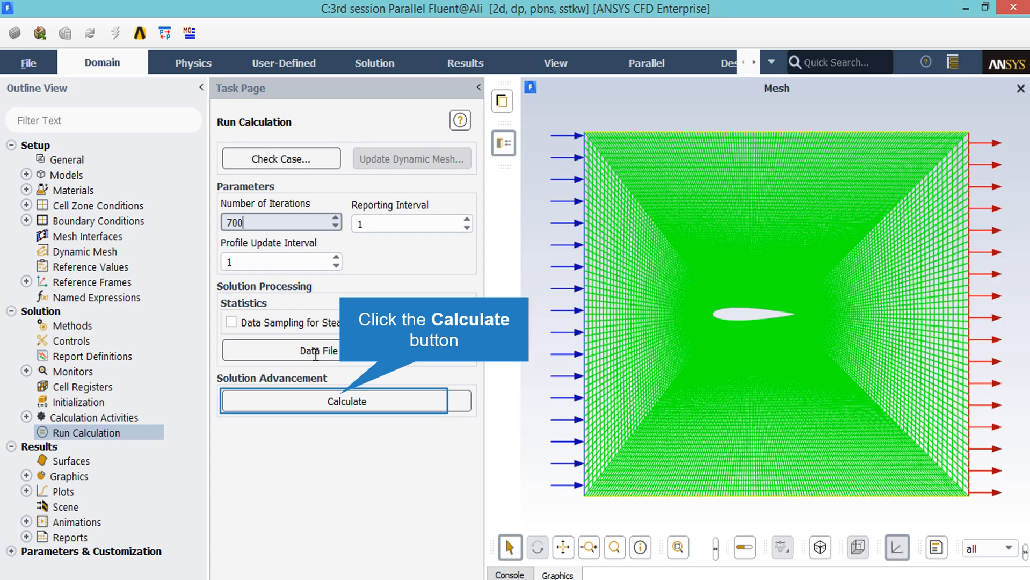
click(354, 402)
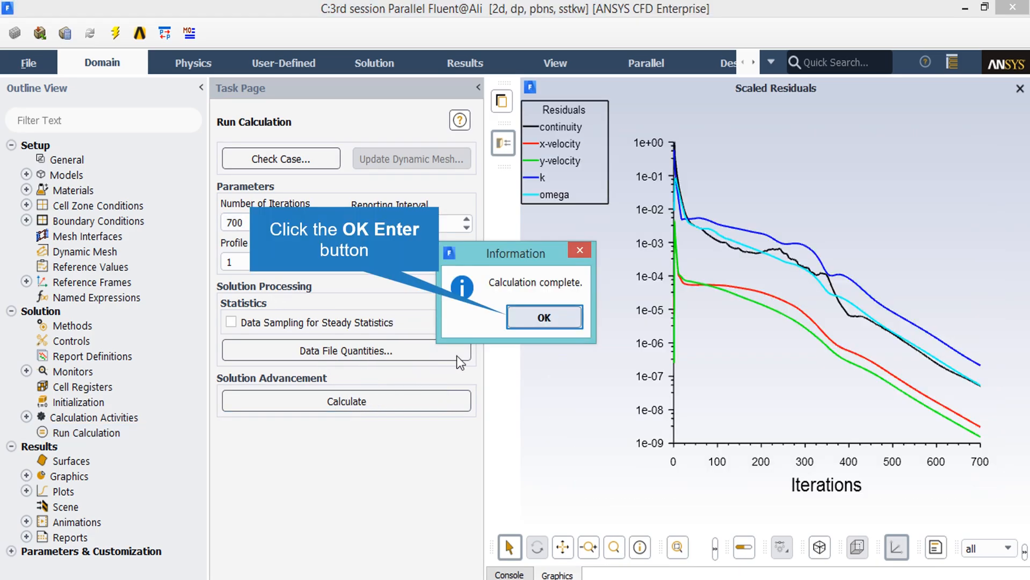
click(541, 319)
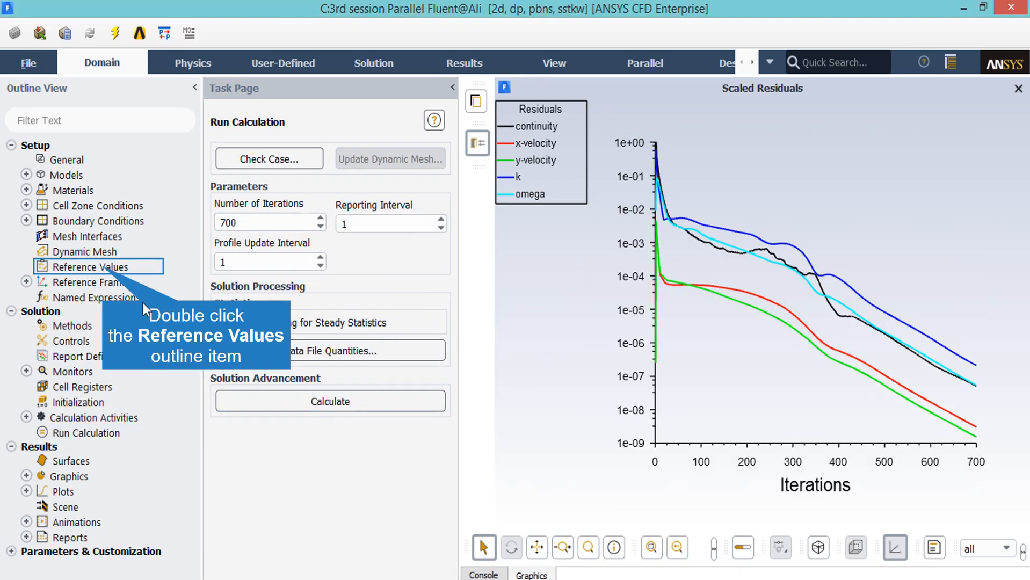
Compute the reference values from the inlet.
double_click(102, 266)
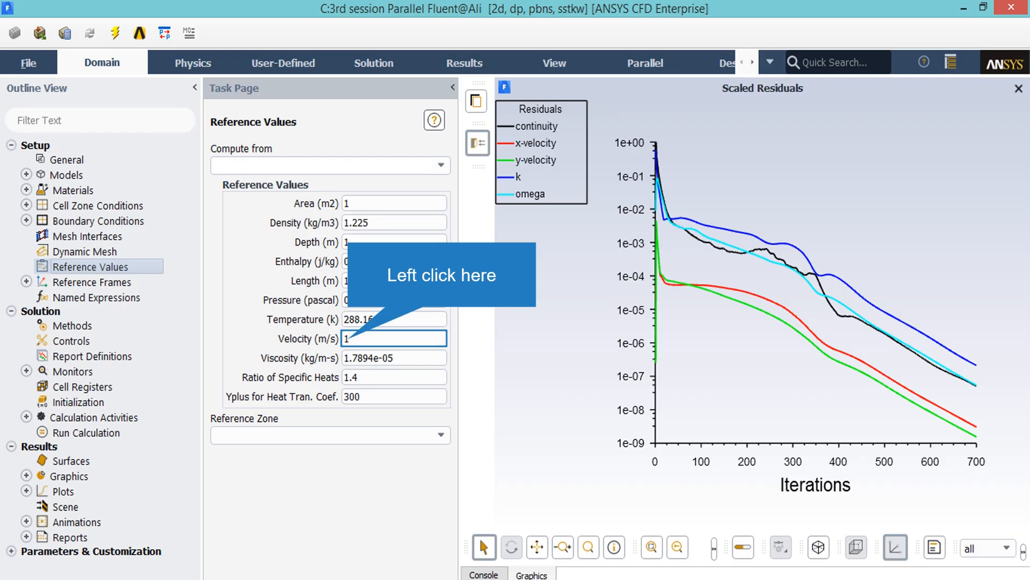
click(445, 166)
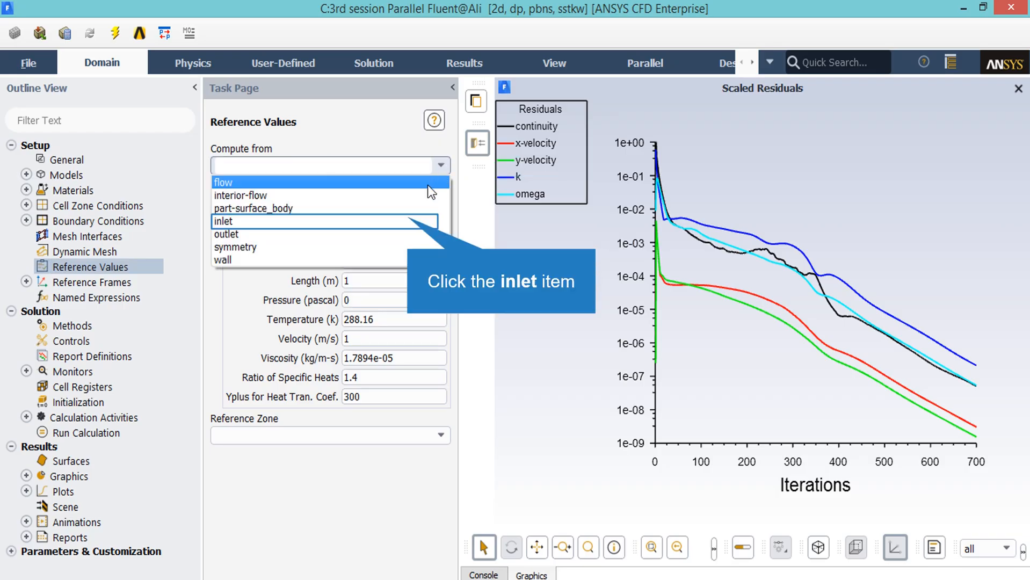
click(407, 216)
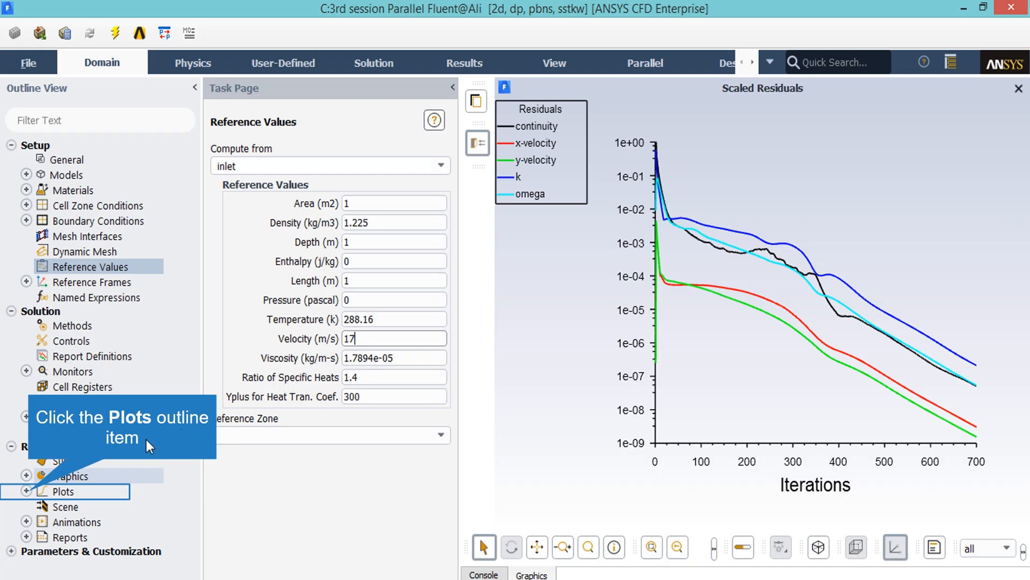
Create an XY plot of the Pressure Coefficient along the X direction on the wall surface, and save and plot it.
click(26, 492)
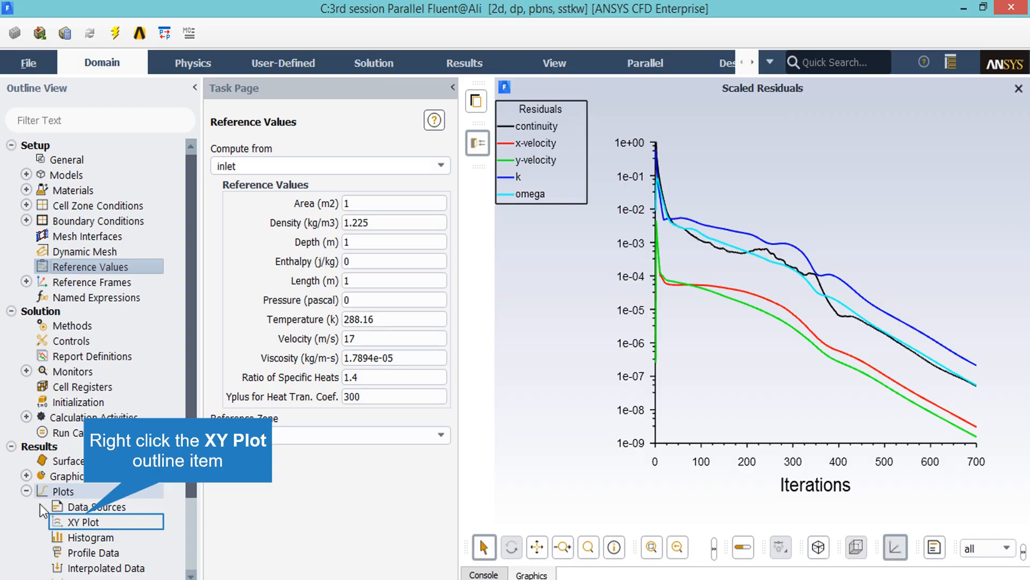
right_click(86, 516)
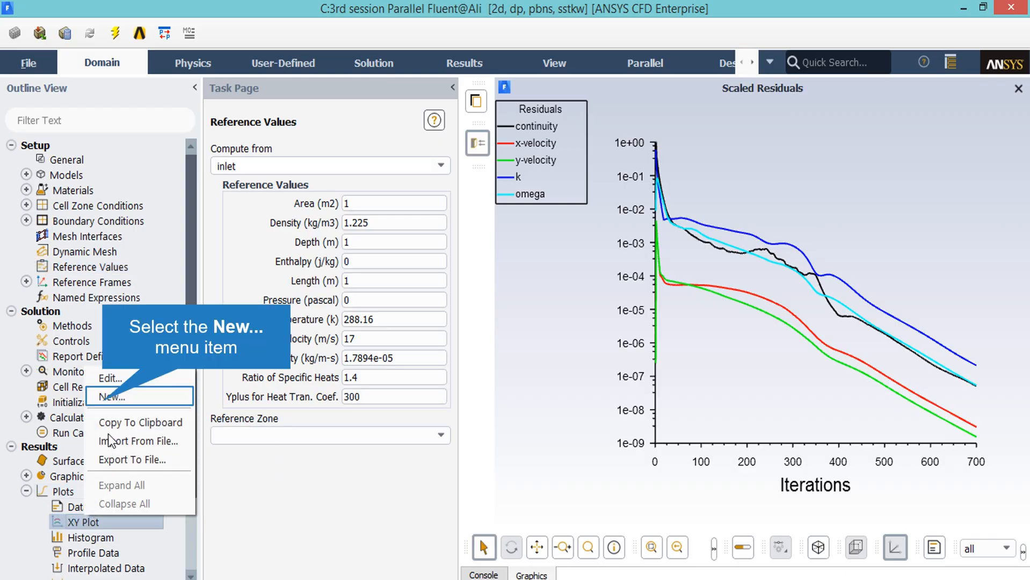
click(105, 400)
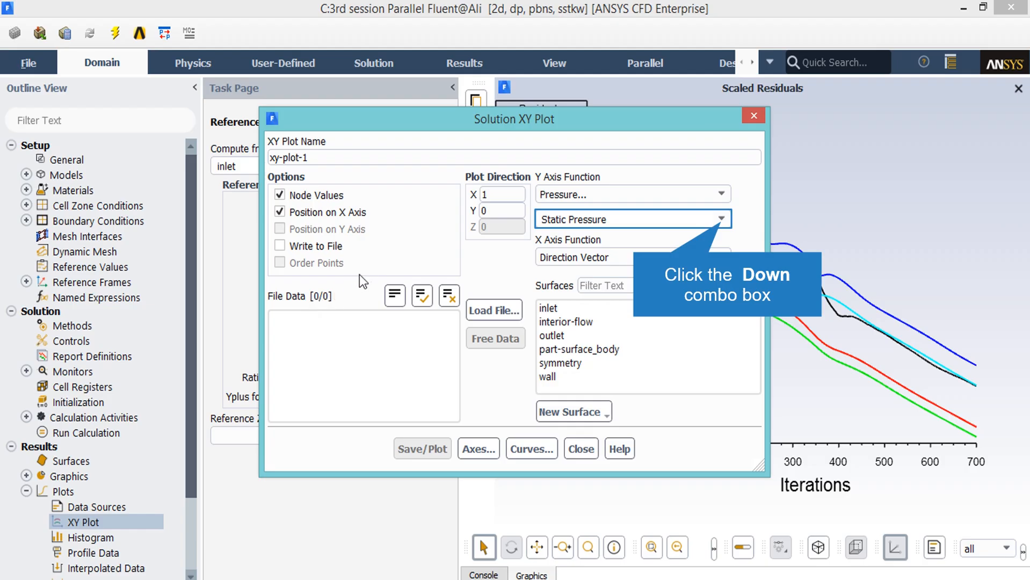
click(721, 219)
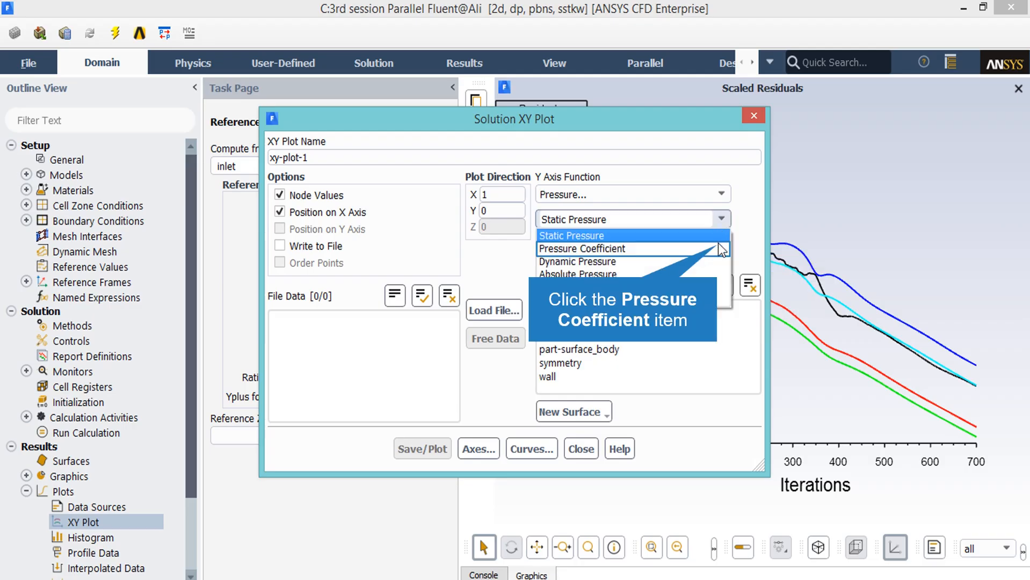
click(720, 248)
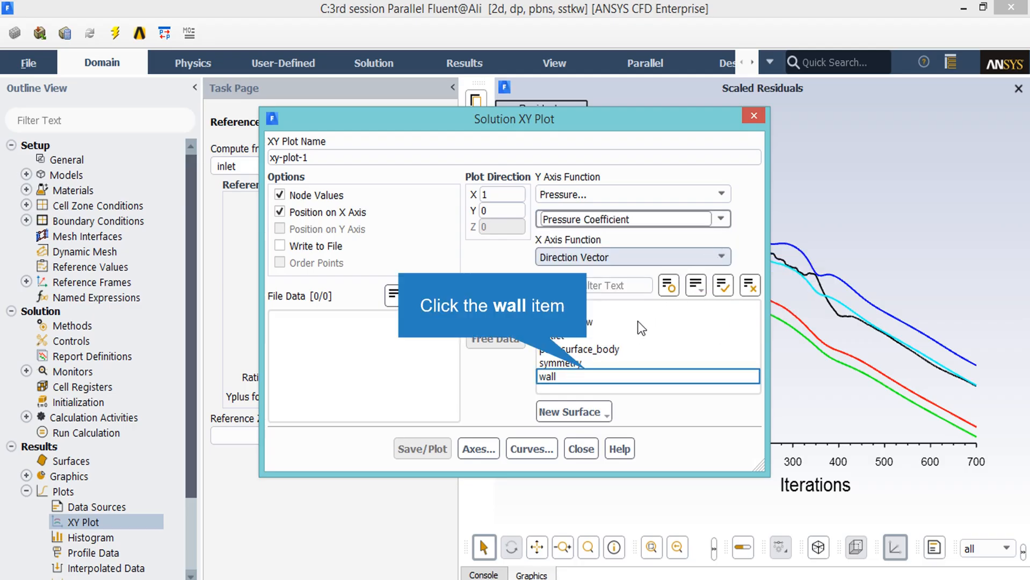
click(587, 372)
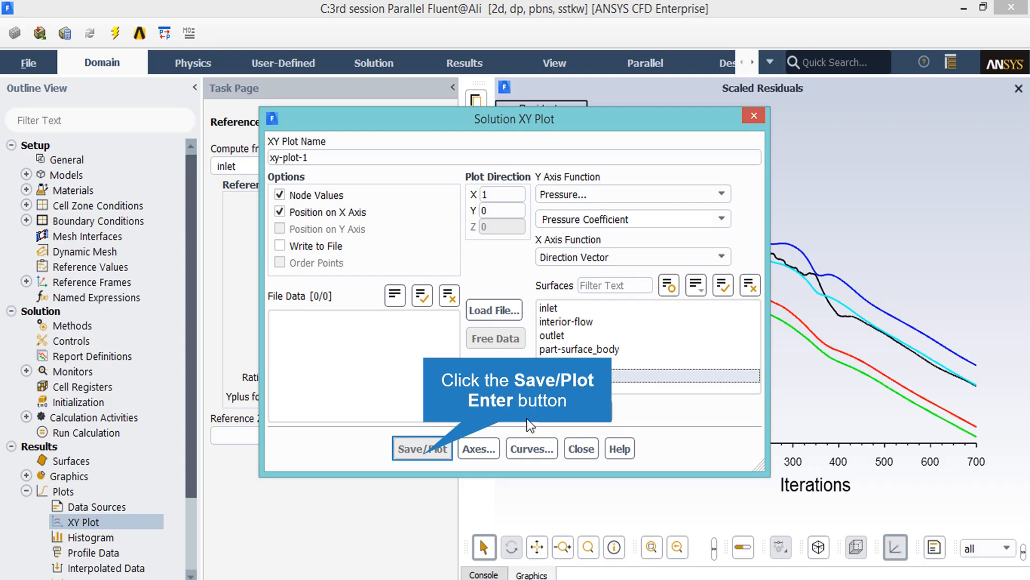
click(423, 449)
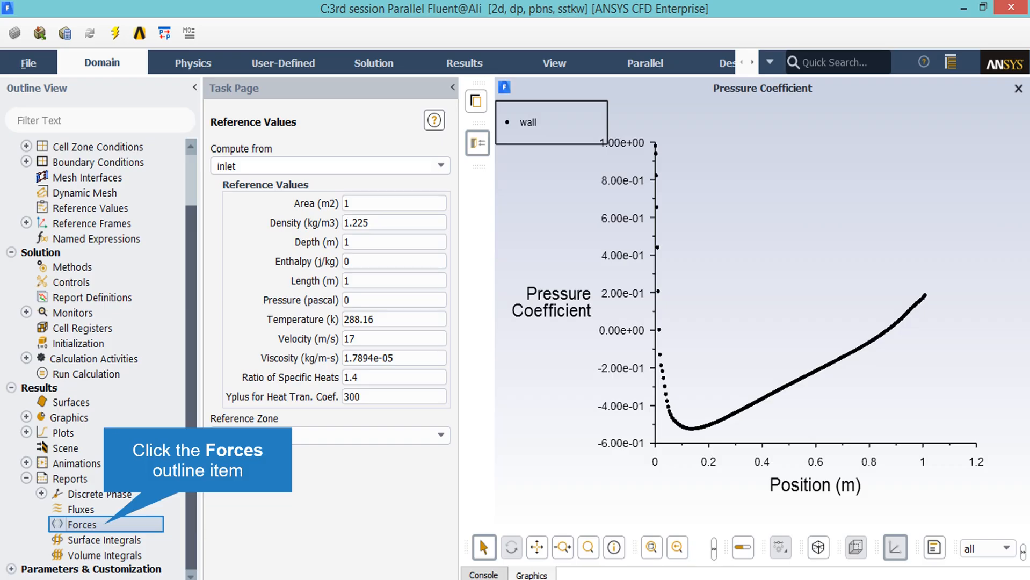
Print the force report for the wall zone with direction vector X 1, Y 0, and show the console output.
double_click(104, 526)
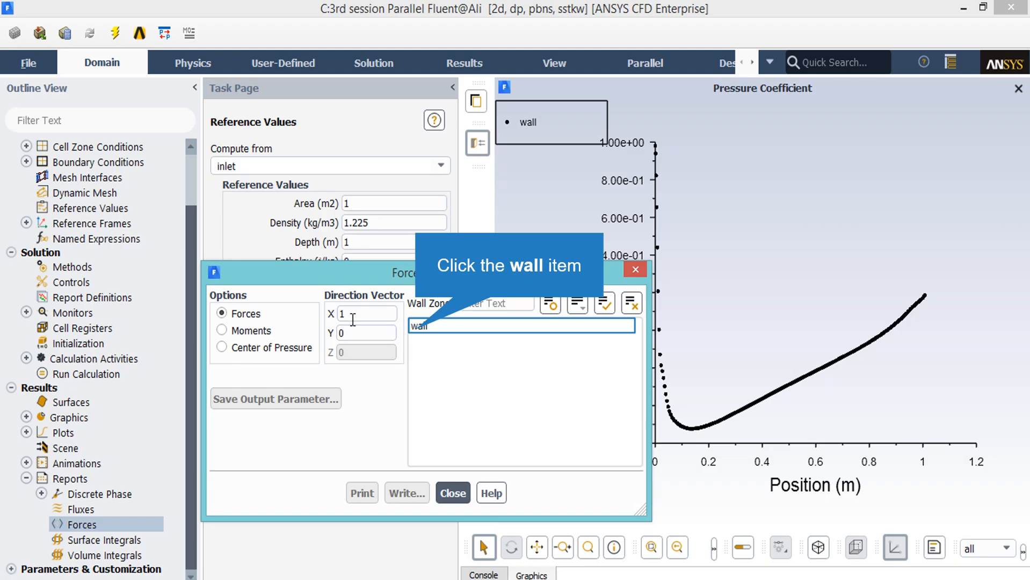
click(418, 326)
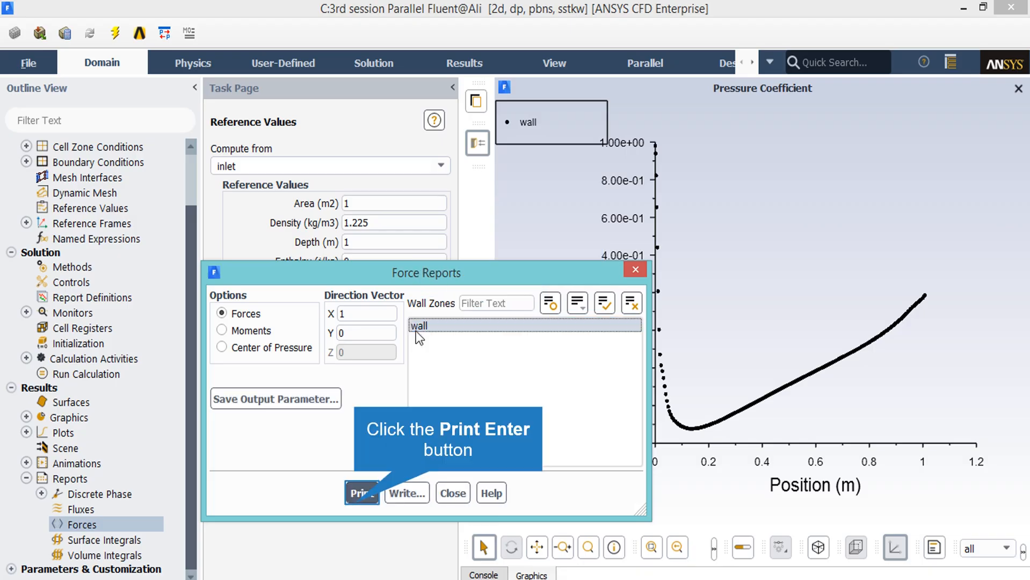
click(356, 501)
click(483, 571)
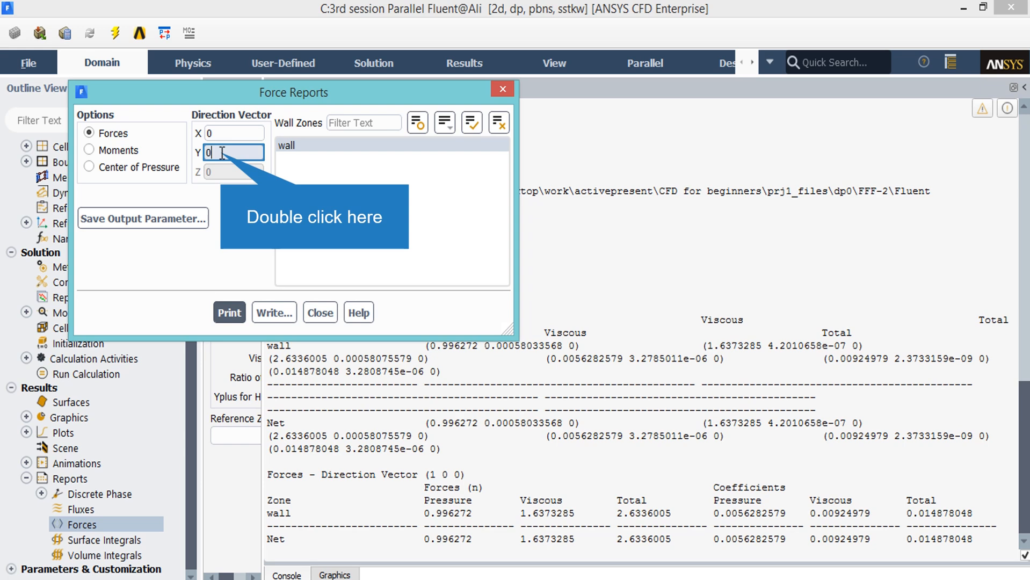
Set the force direction vector to X 0, Y 1, print the wall force report, and close the Force Reports dialog.
double_click(222, 153)
text(1)
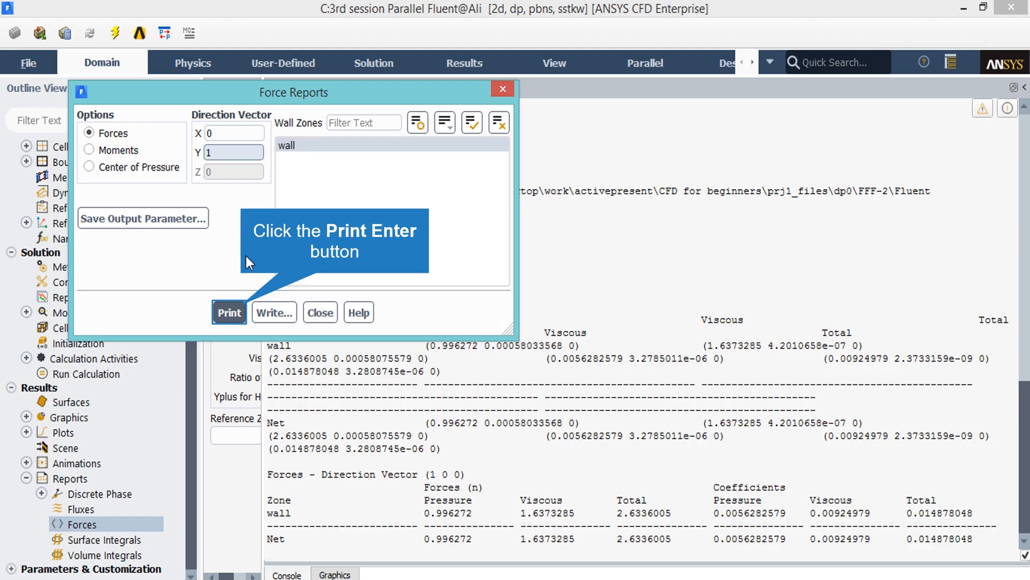
click(241, 310)
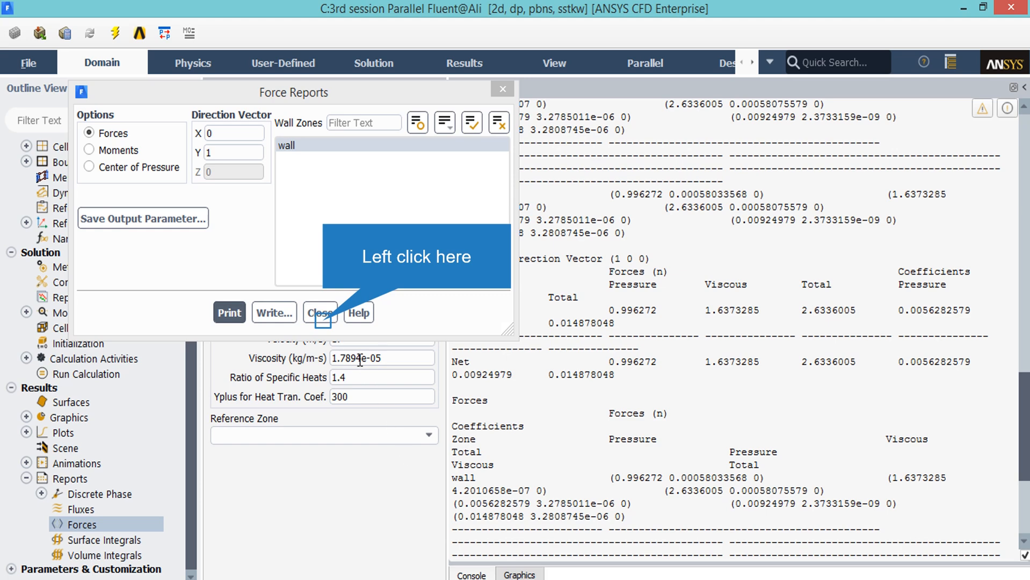
click(322, 314)
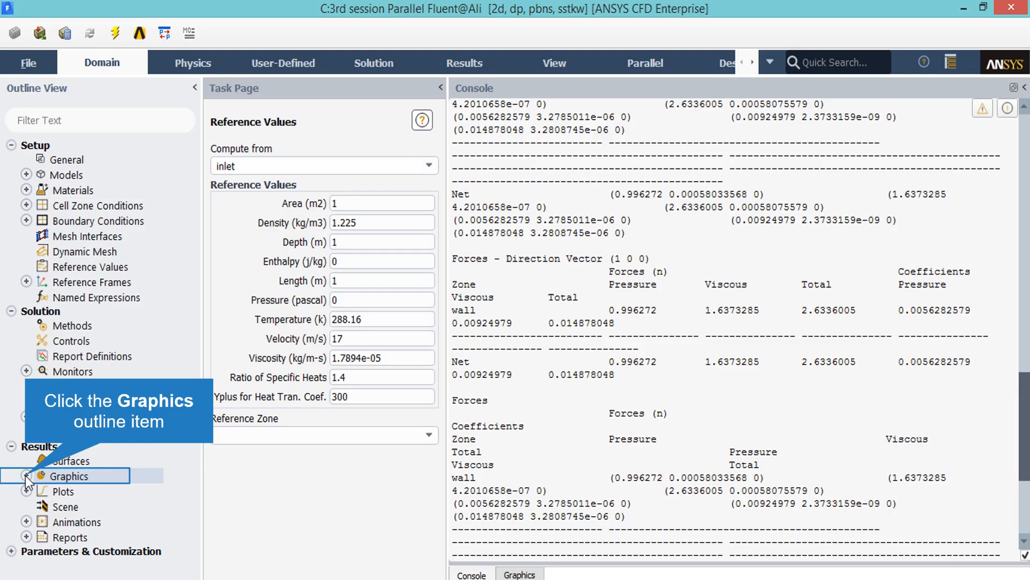
Create a filled, banded Static Pressure contour named contour-1, save and display it in the graphics window, and close the Contours dialog.
click(26, 476)
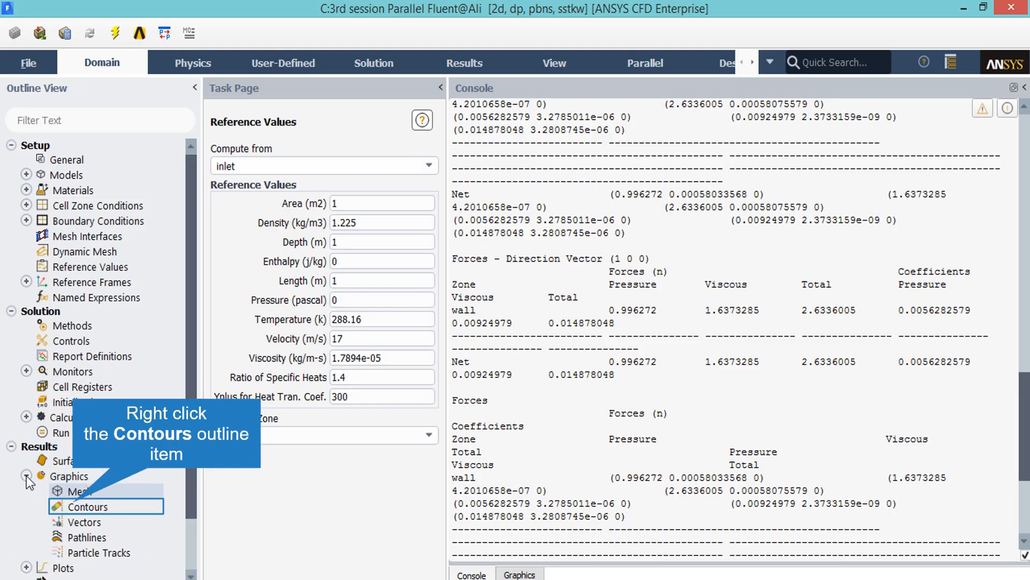
right_click(75, 509)
click(114, 397)
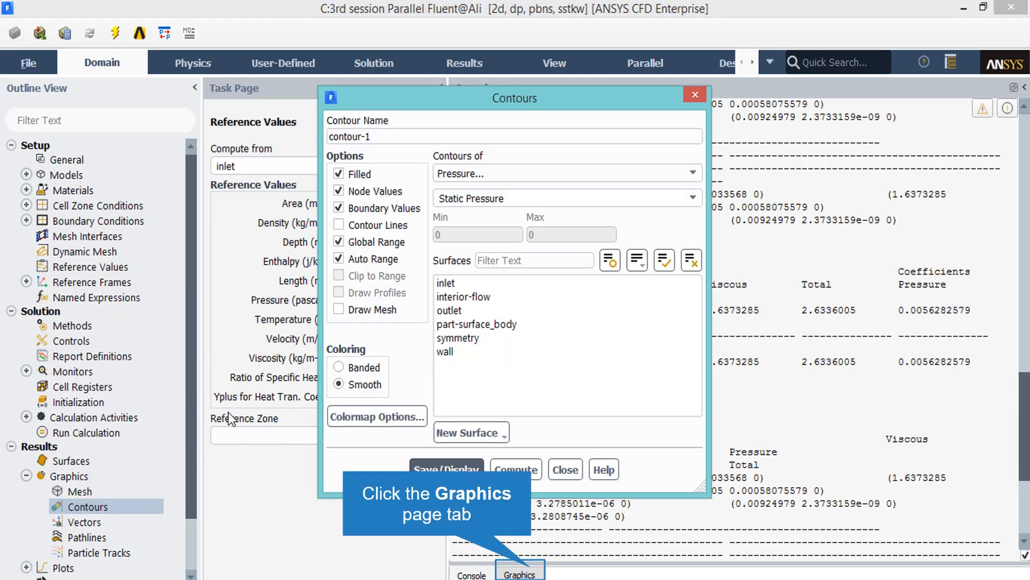
click(520, 574)
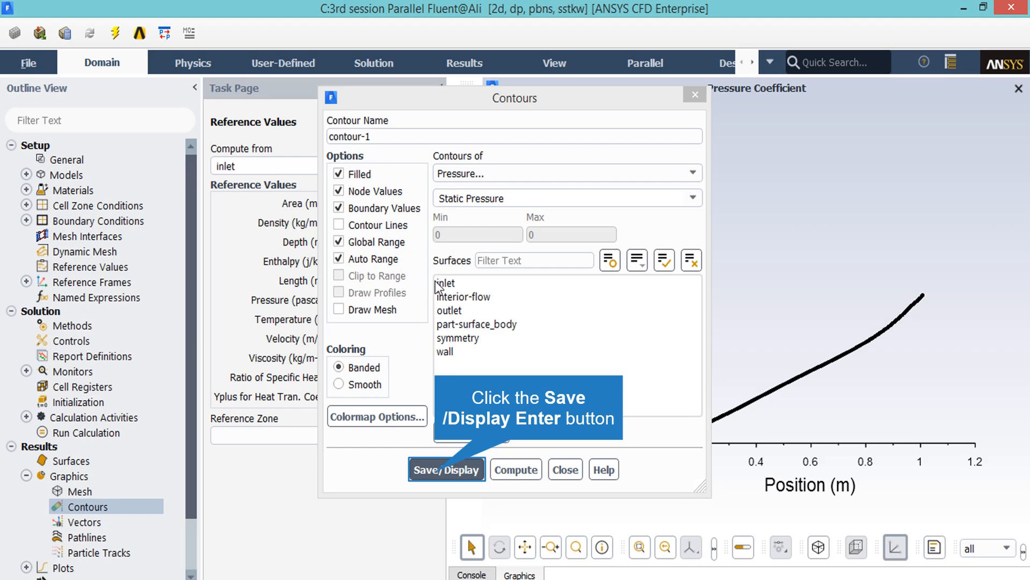
click(438, 470)
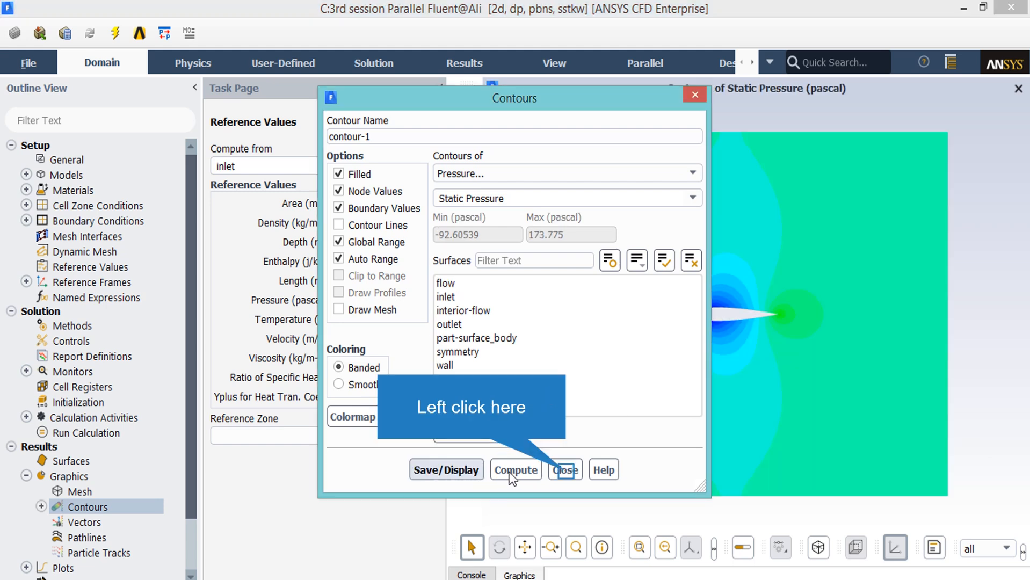
click(564, 471)
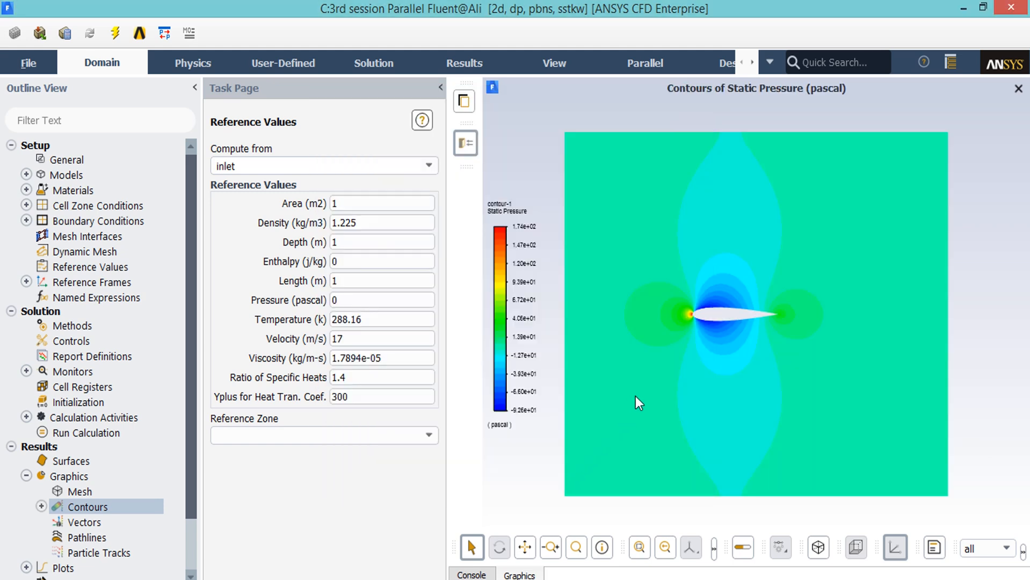